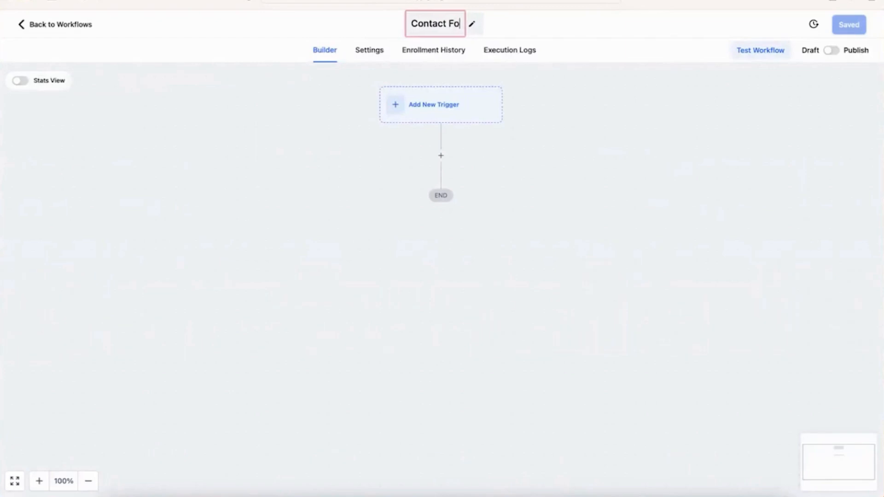
Step: Title the empty workflow 'Contact Form Submission Sequence' and save it
type("sion")
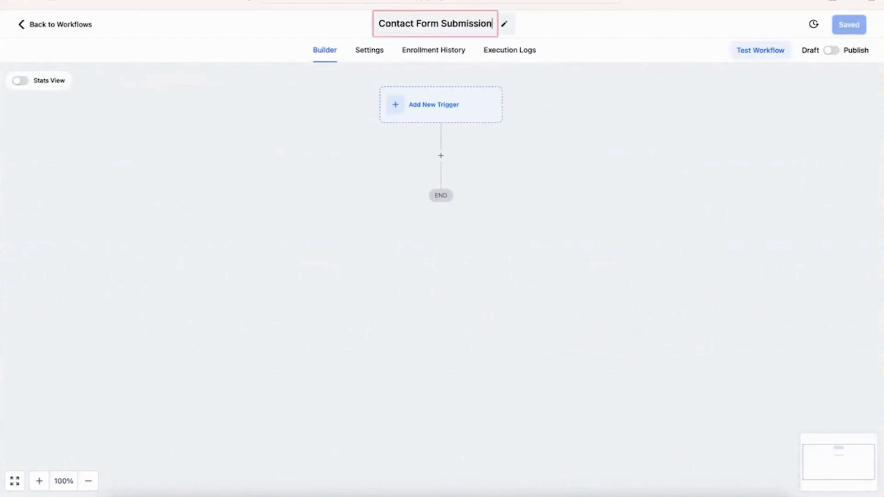
type(" Sequence")
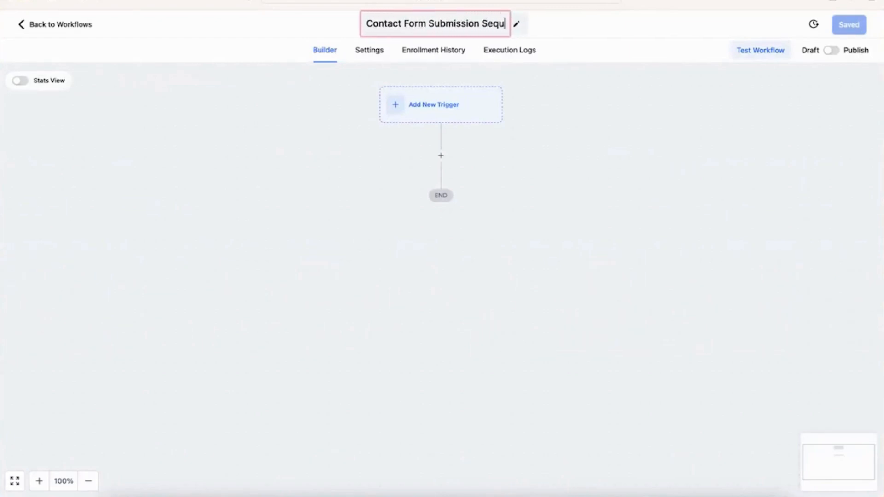
left_click(565, 71)
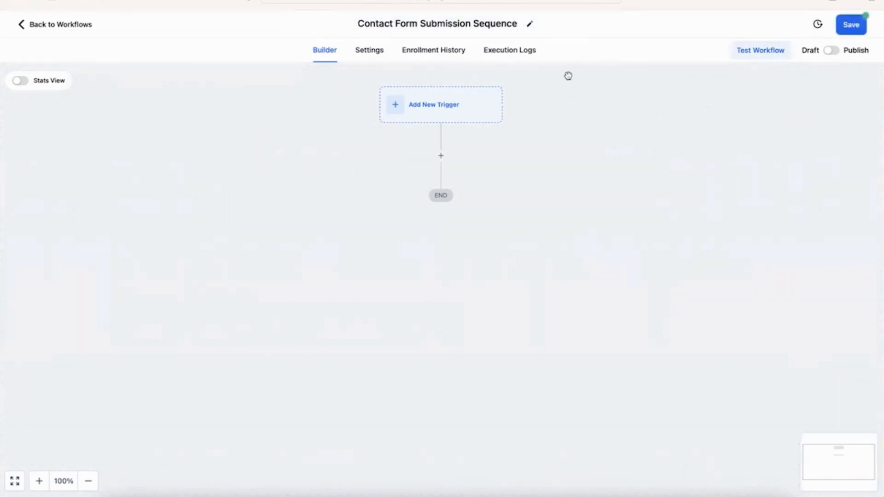
left_click(850, 27)
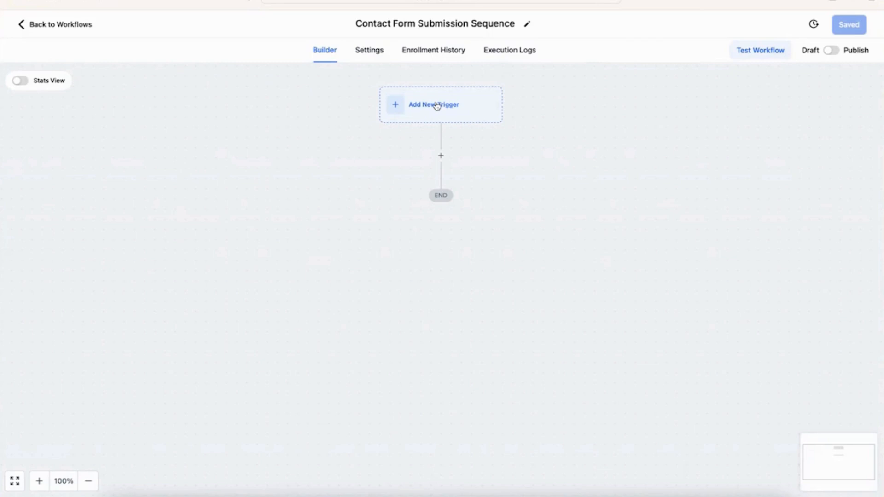
Step: Add a Form Submitted trigger with a 'Form is Contact Form - Website' filter and save it
left_click(397, 106)
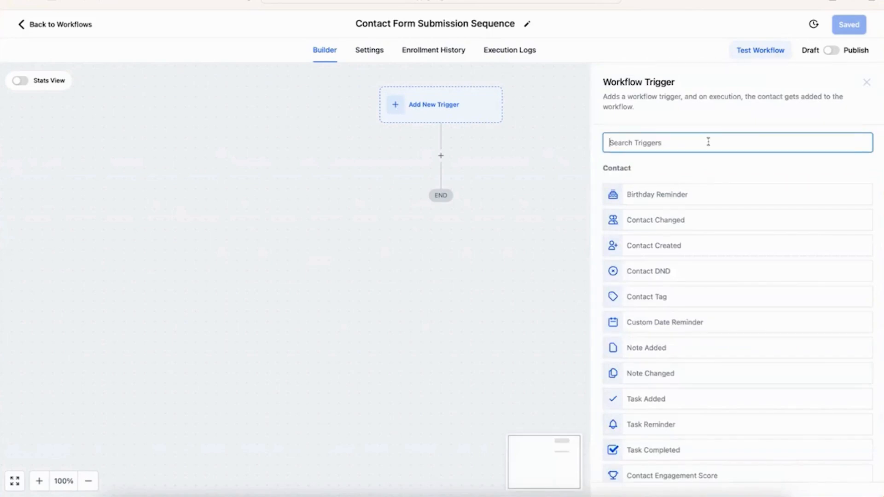
type("form")
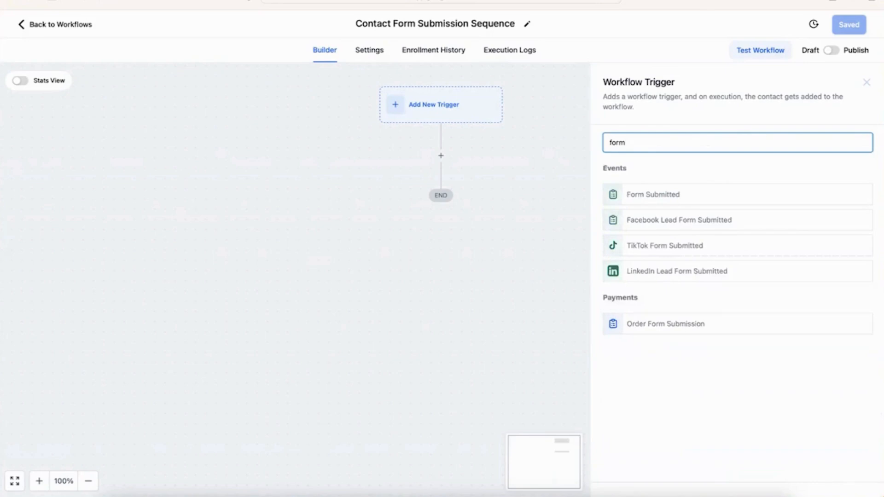
left_click(685, 196)
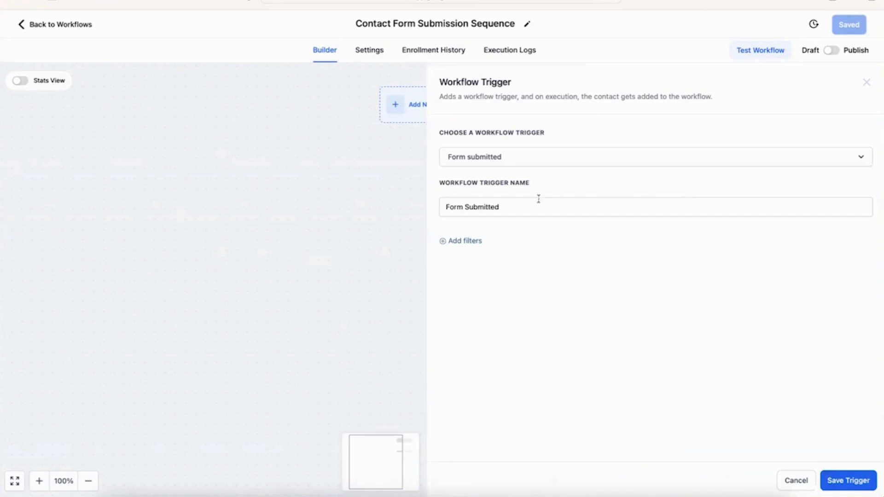
left_click(478, 241)
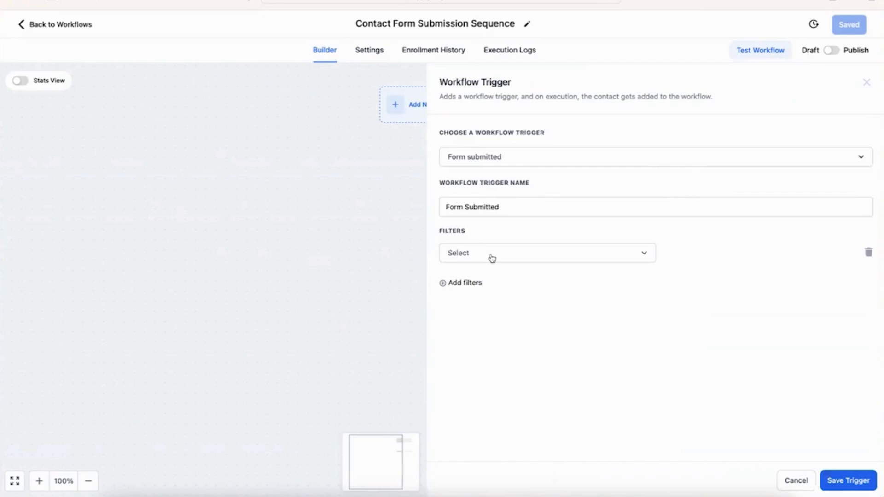
left_click(492, 258)
left_click(471, 323)
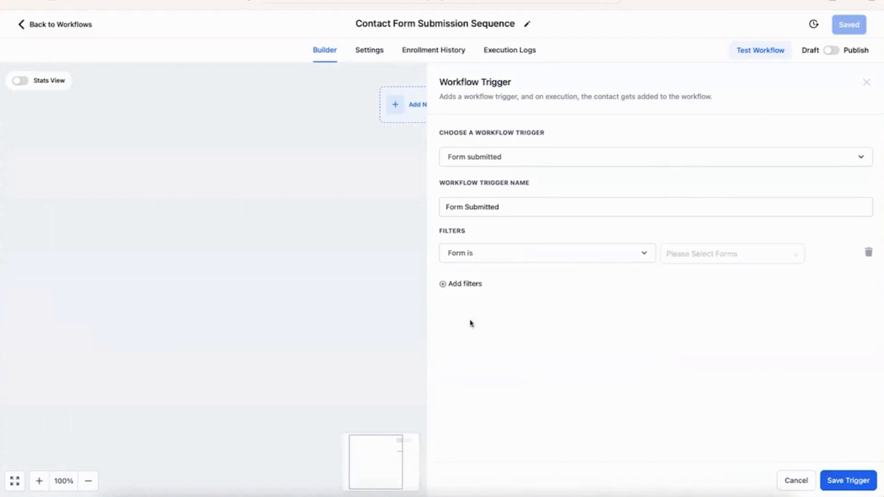
left_click(690, 260)
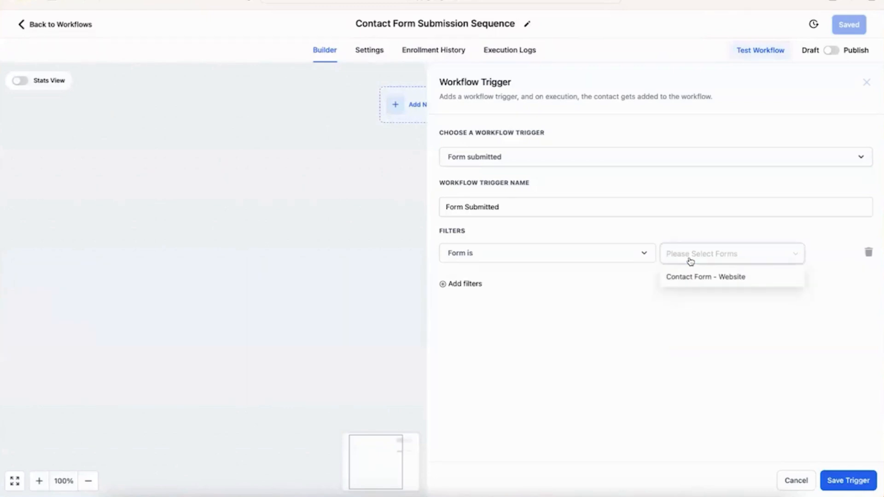
left_click(698, 282)
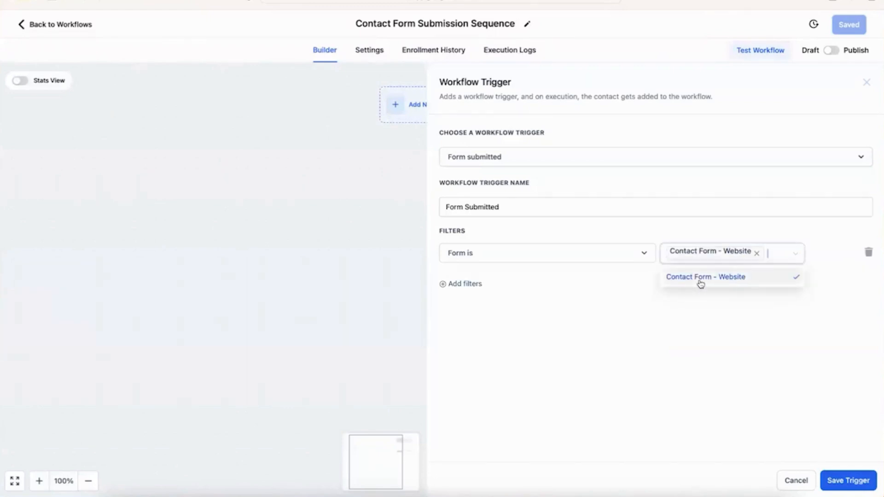
left_click(750, 334)
left_click(845, 480)
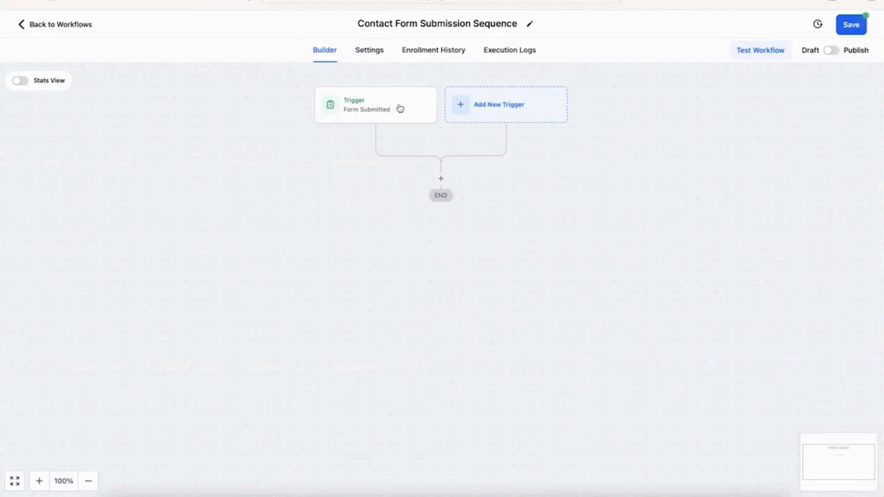
Step: Add an Add Contact Tag action creating tag 'contact-form-website-submit', then save the workflow
left_click(441, 180)
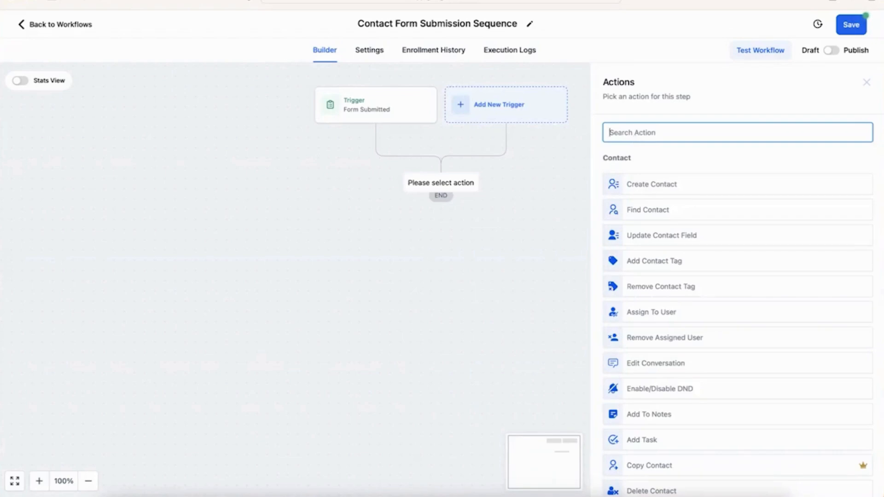
type("tag")
left_click(656, 186)
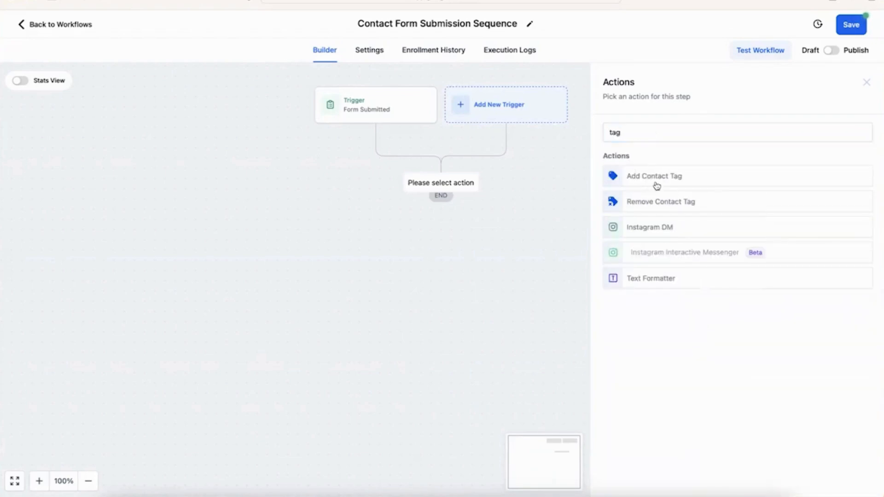
left_click(666, 198)
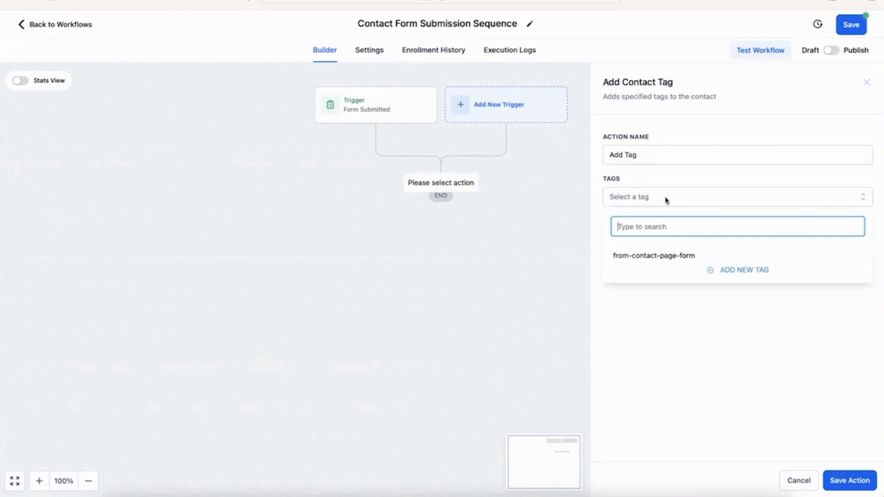
type("contact-form")
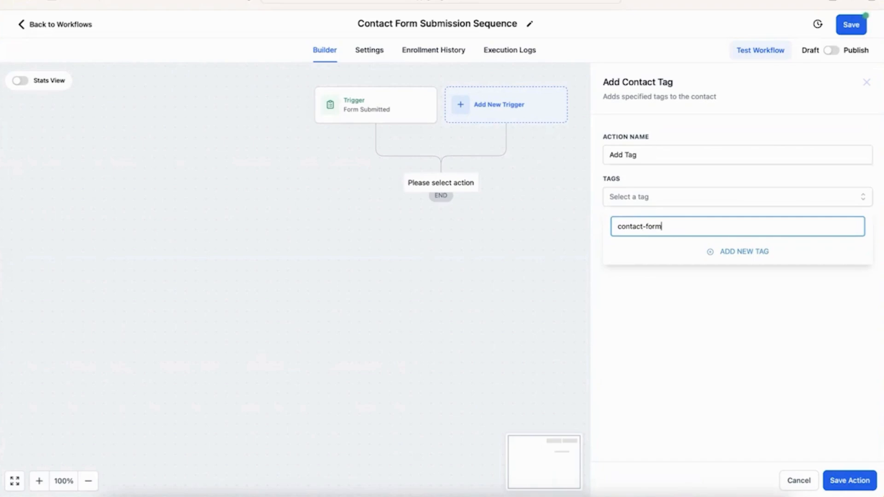
type("-website-submit")
left_click(727, 253)
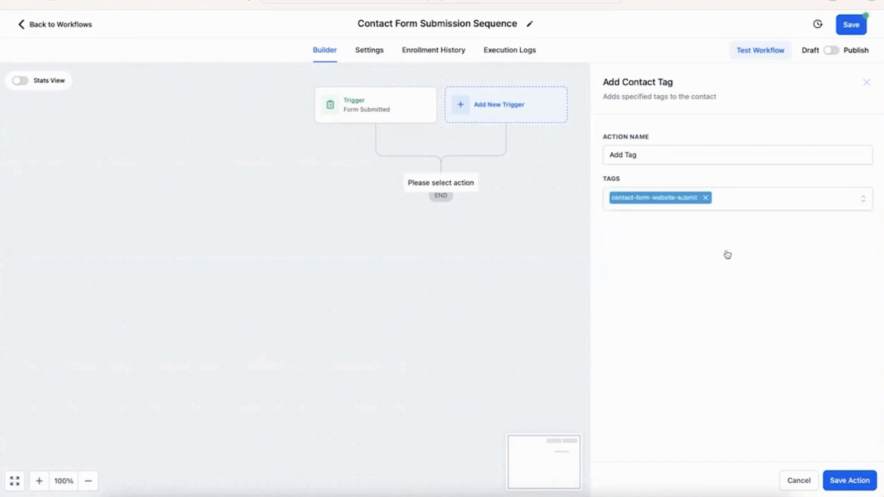
left_click(840, 479)
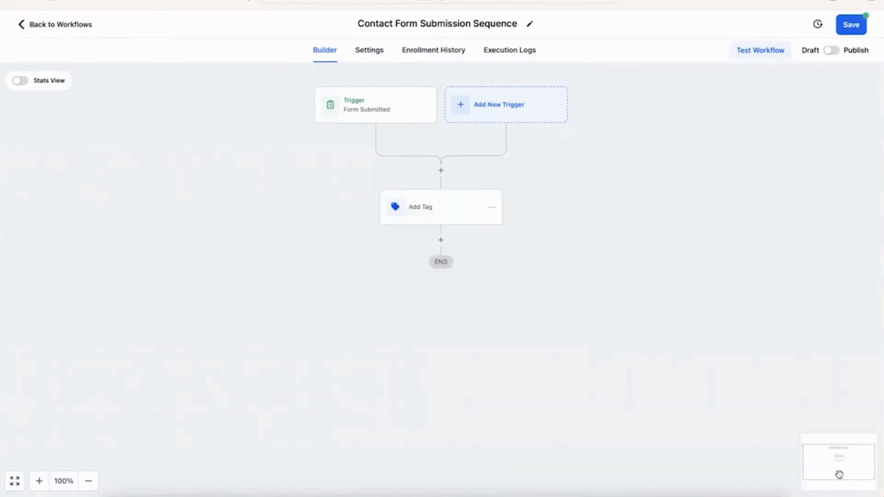
left_click(854, 27)
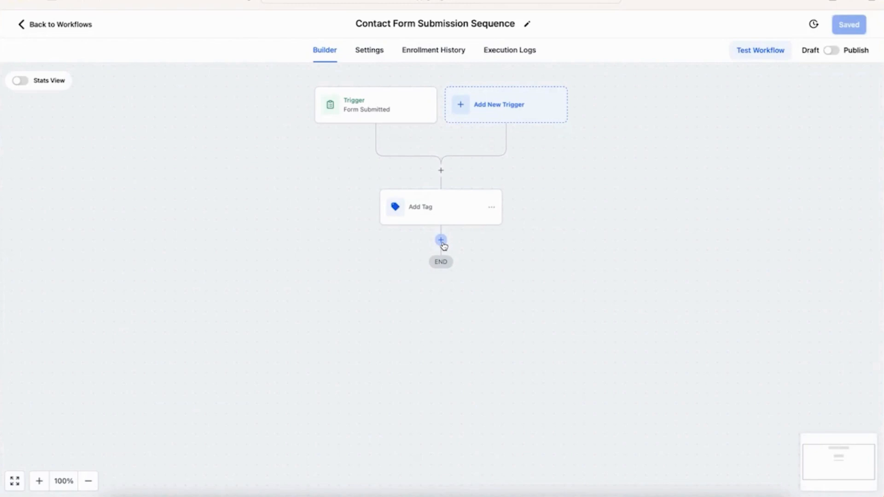
Step: Add a Send Email action after Add Tag and name it 'Send Email to Prospect #1'
left_click(440, 240)
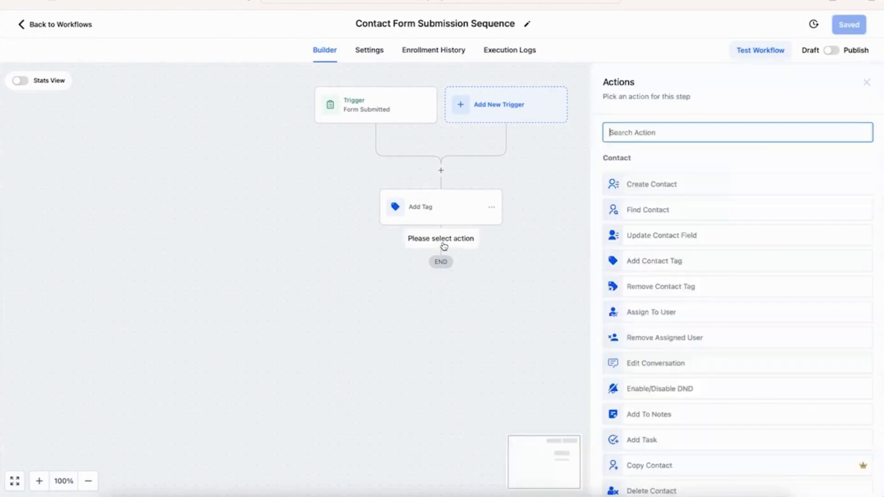
type("send")
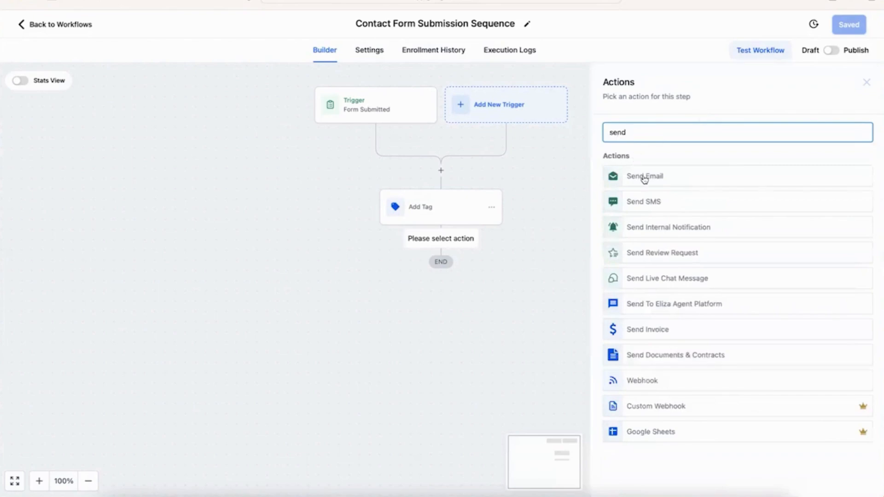
left_click(643, 179)
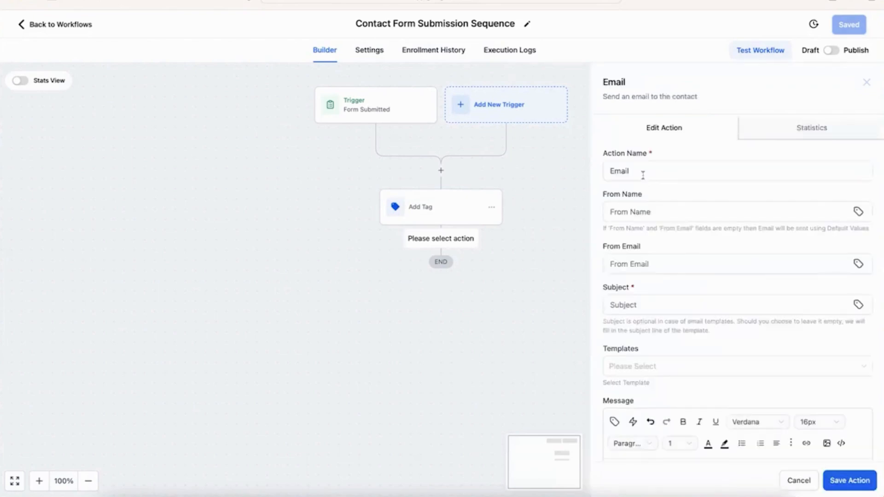
left_click(643, 174)
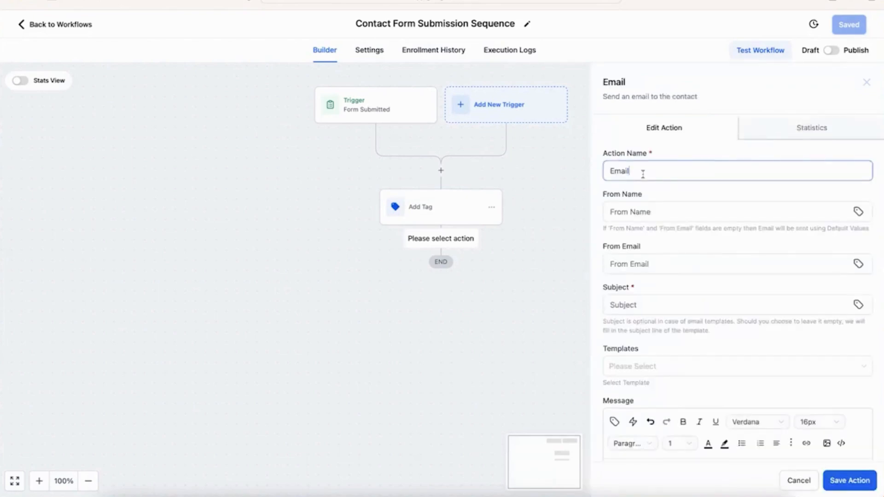
key("Left")
key("Left")
key("Left")
key("Left")
key("Left")
type("Send")
key("End")
type("to Prospect #1")
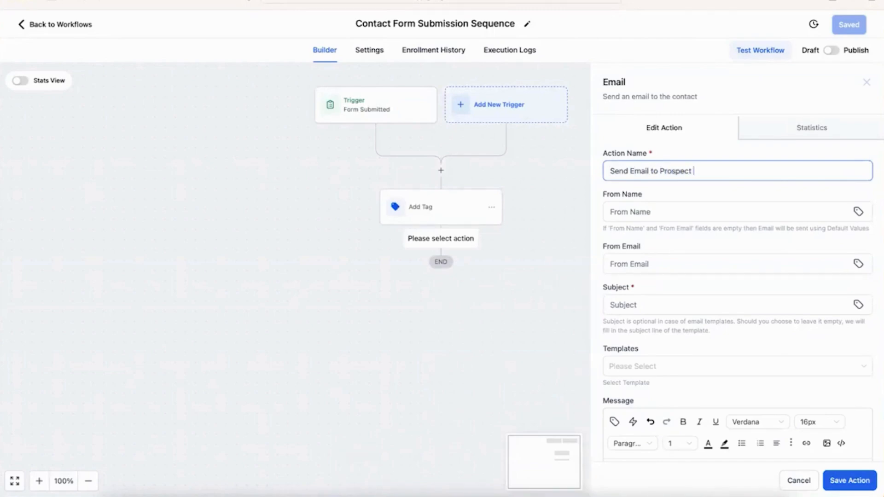
Step: Fill in the sender's name and the sender's e-mail address for the email
left_click(653, 212)
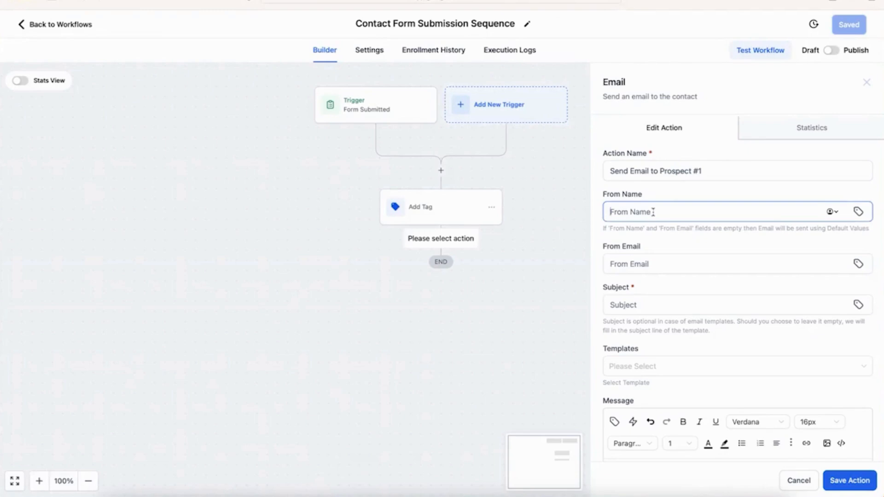
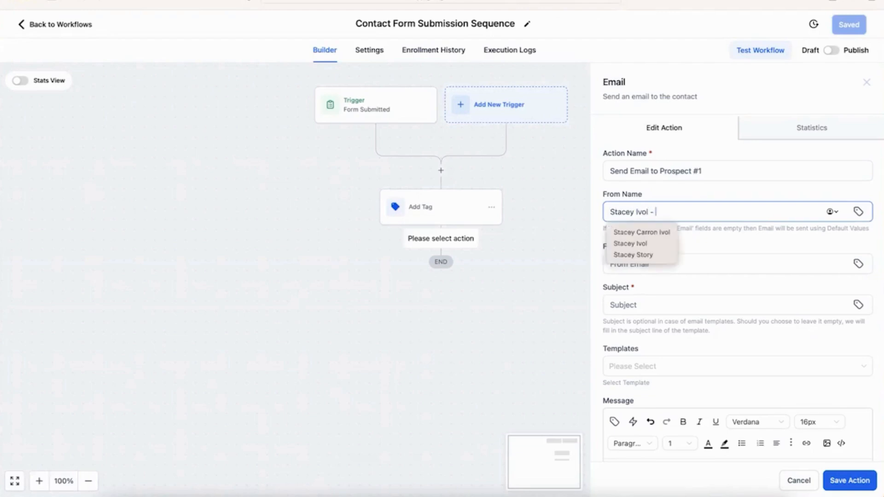
type("IFTS, Inc.")
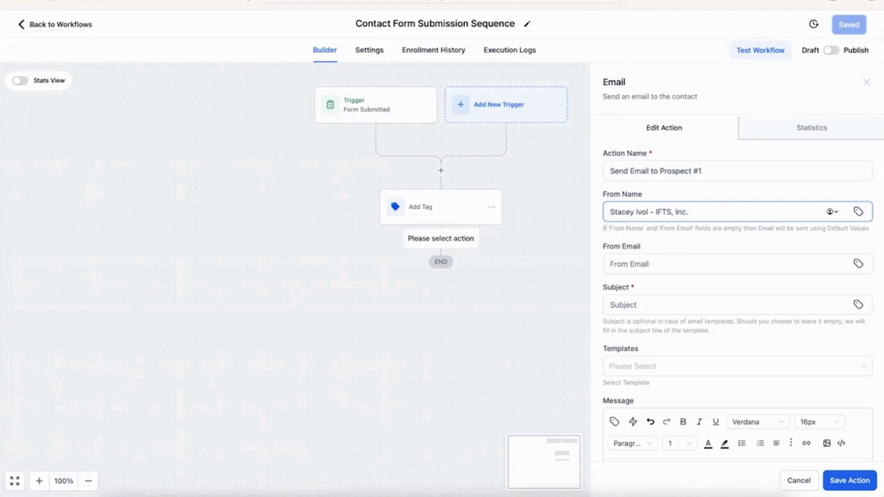
left_click(644, 271)
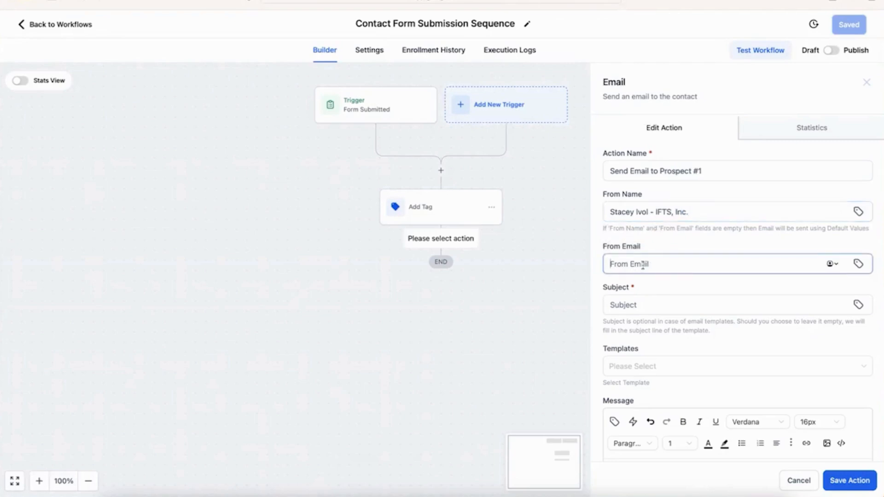
Step: Set the subject to 'Thank you for your website submission,' followed by the contact Full Name merge field
left_click(639, 309)
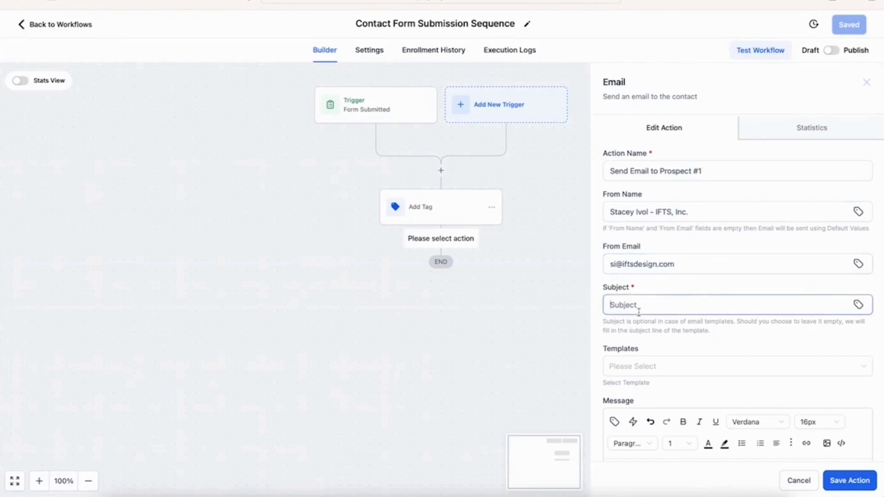
scroll(664, 290, "down", 1)
scroll(664, 290, "down", 1)
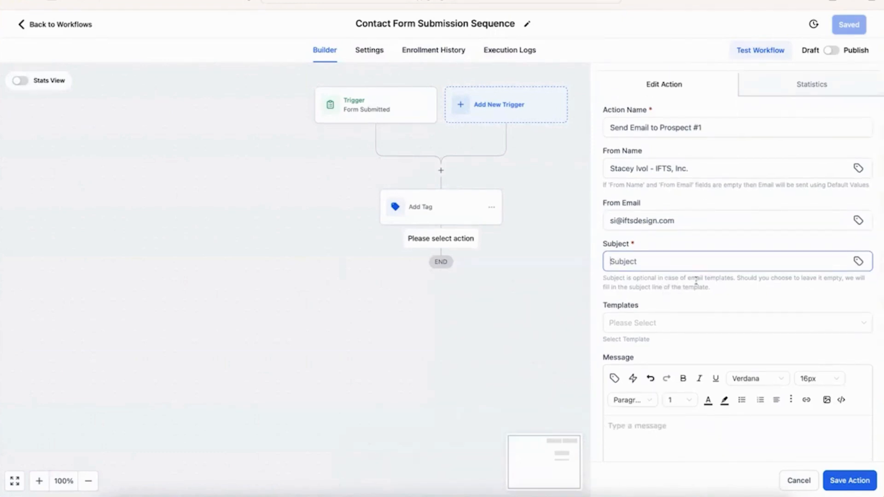
type("Thank you for your webs")
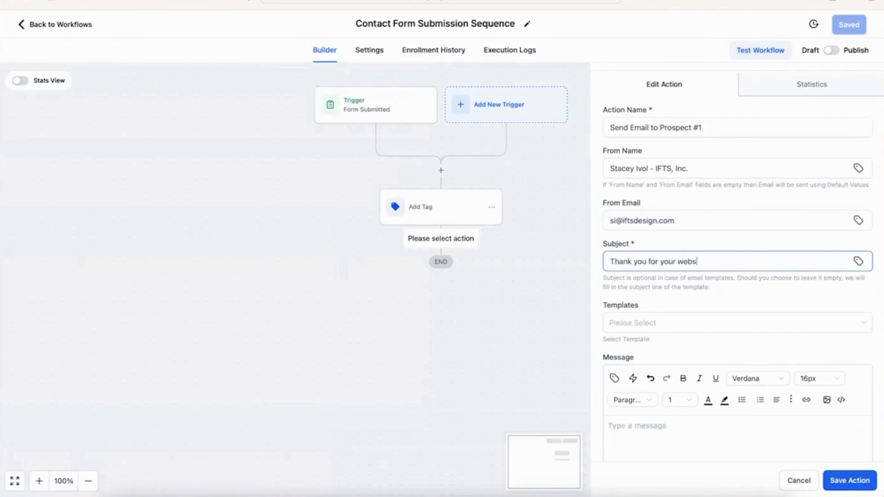
type("ite submission,")
left_click(858, 262)
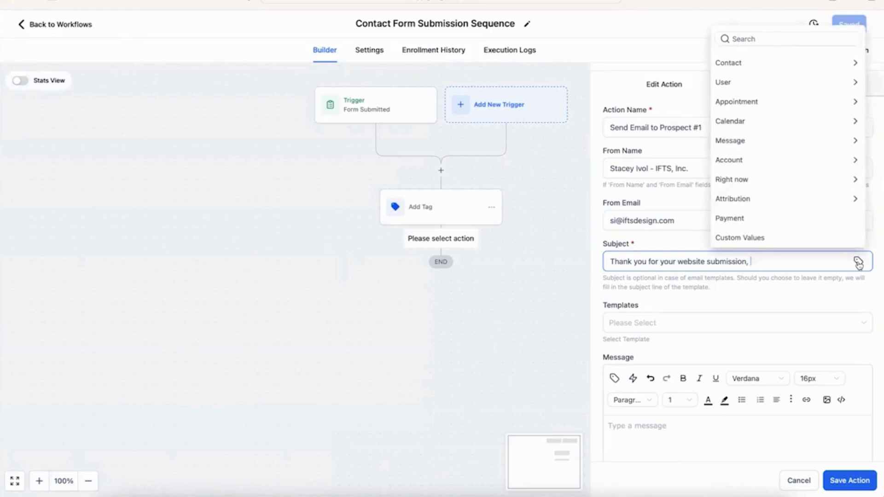
left_click(753, 65)
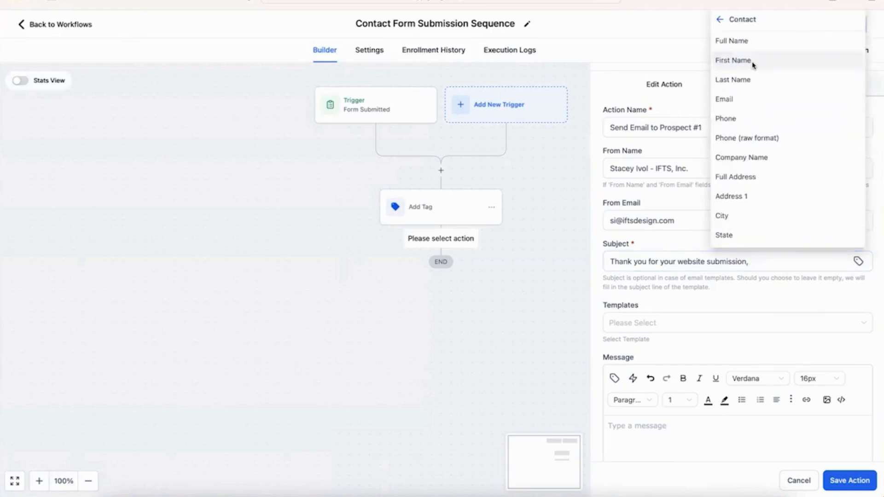
left_click(744, 41)
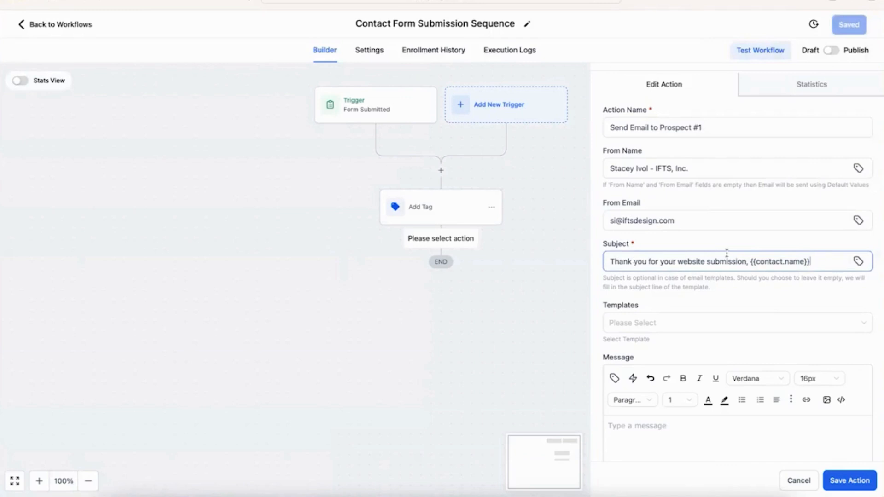
scroll(768, 324, "down", 3)
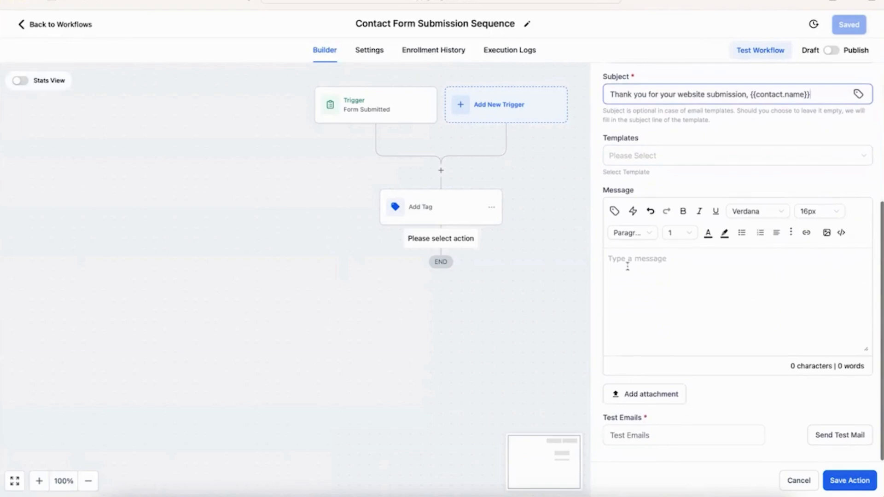
Step: Write the body greeting 'Hi {{contact.name}}' and promise contact about their case within 60 minutes
left_click(664, 270)
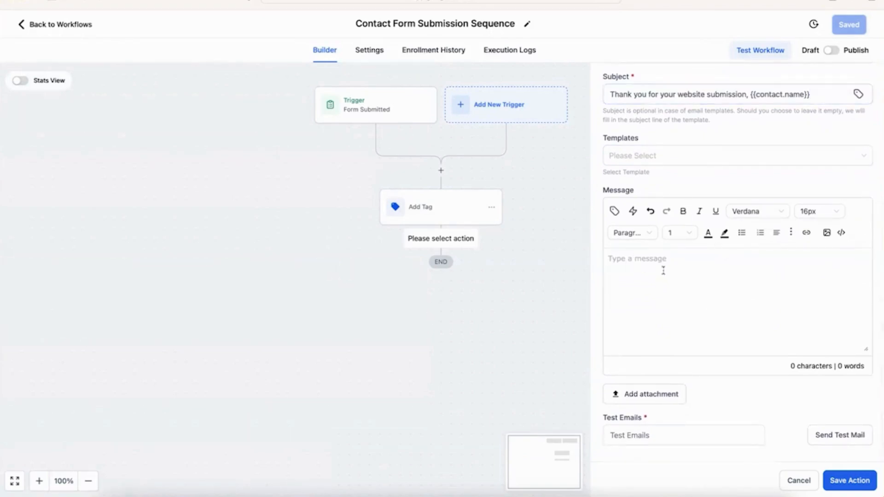
type("Hi")
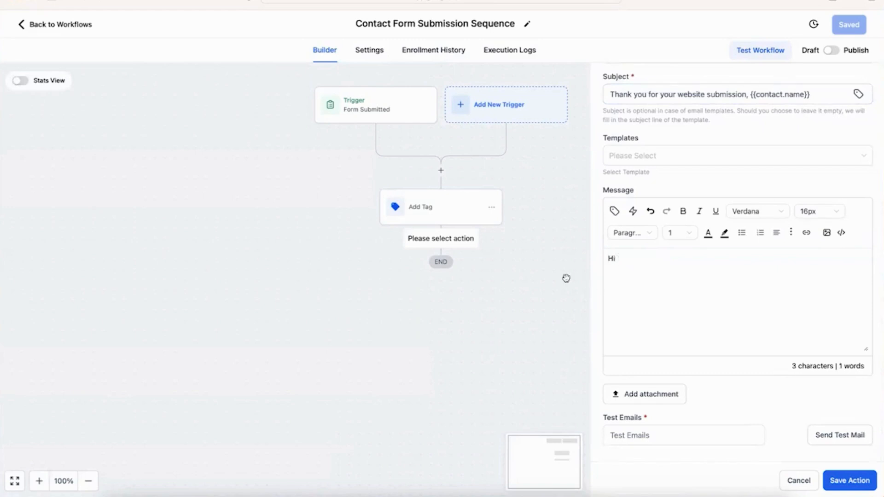
left_click(614, 210)
left_click(607, 263)
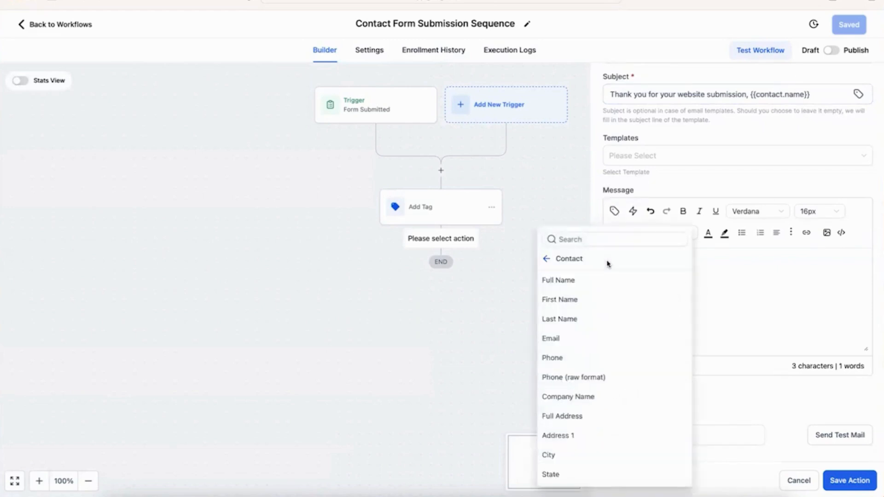
left_click(599, 280)
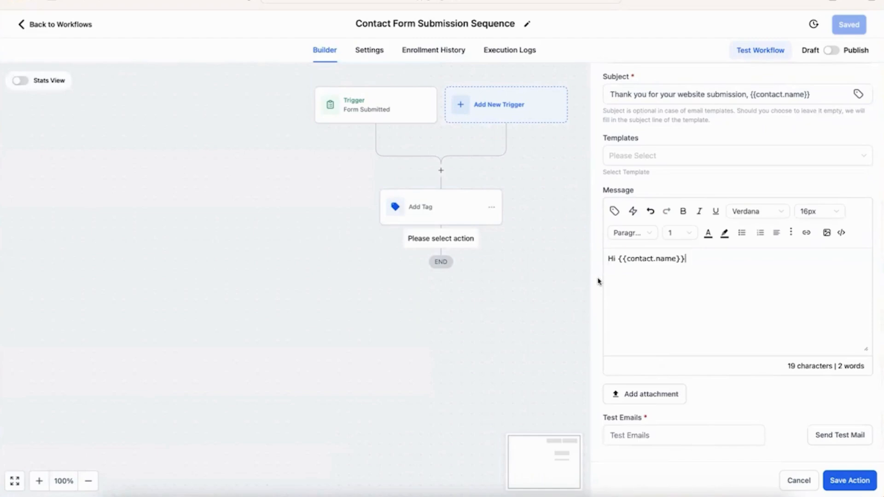
type("-")
key("Return")
key("Return")
type("Thank you for ")
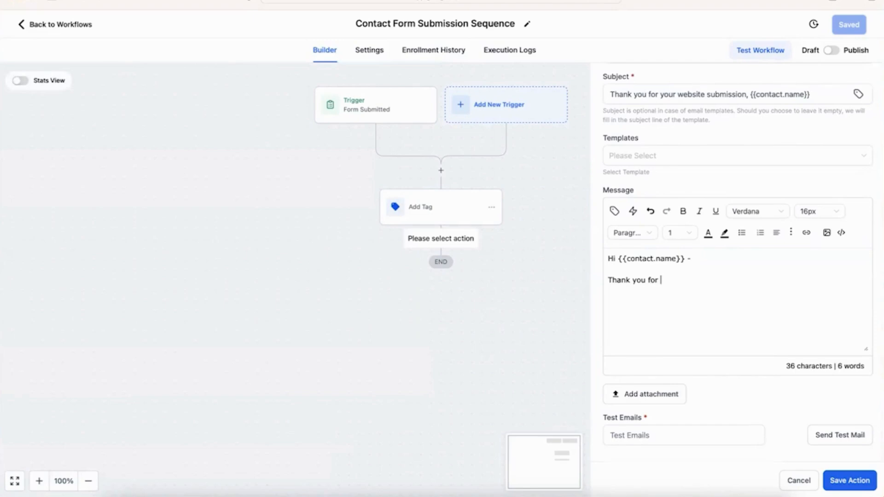
type("your submission to the law fri")
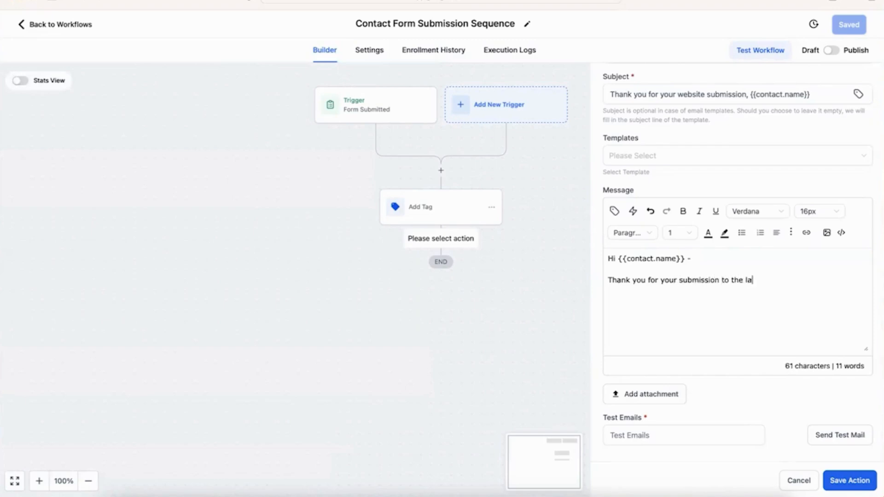
key("BackSpace")
key("BackSpace")
type("irm of I")
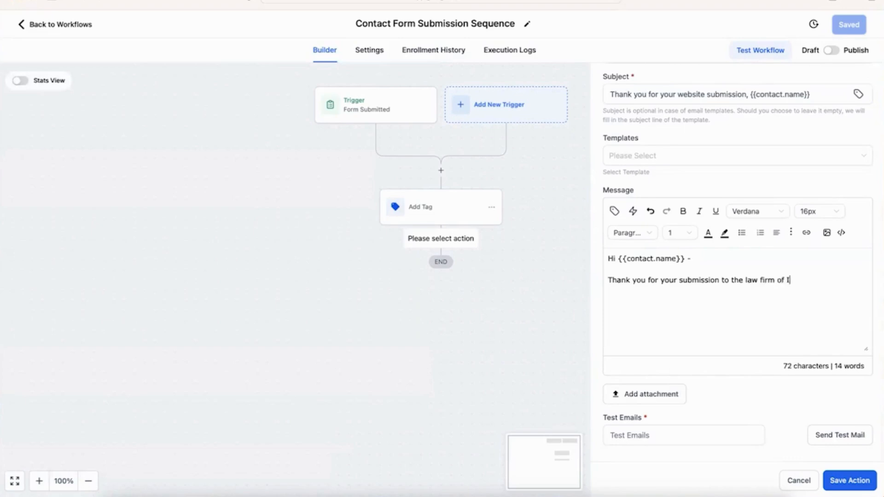
type("vol and Ivol.  We w")
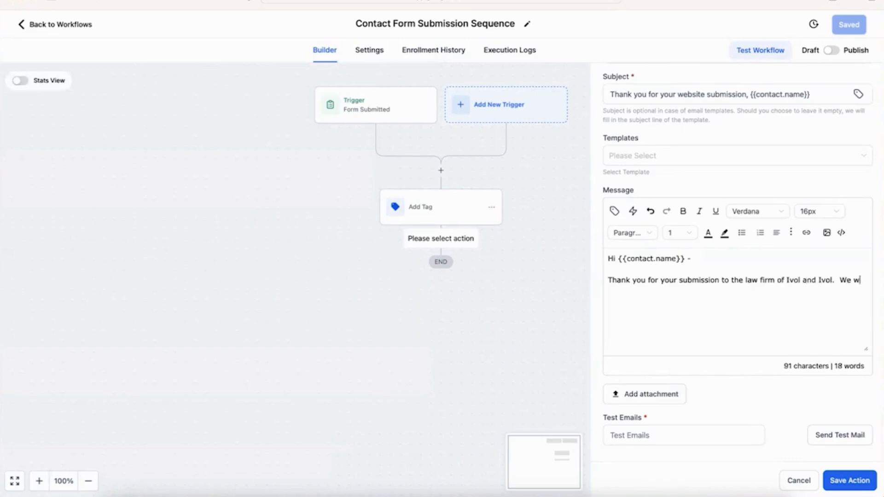
type("ill be in touch about your ")
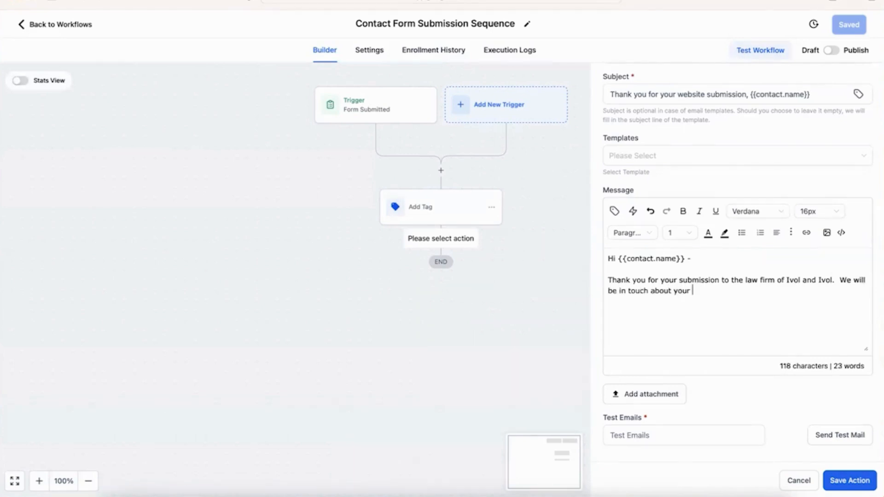
type("case within the next 60 minutes.")
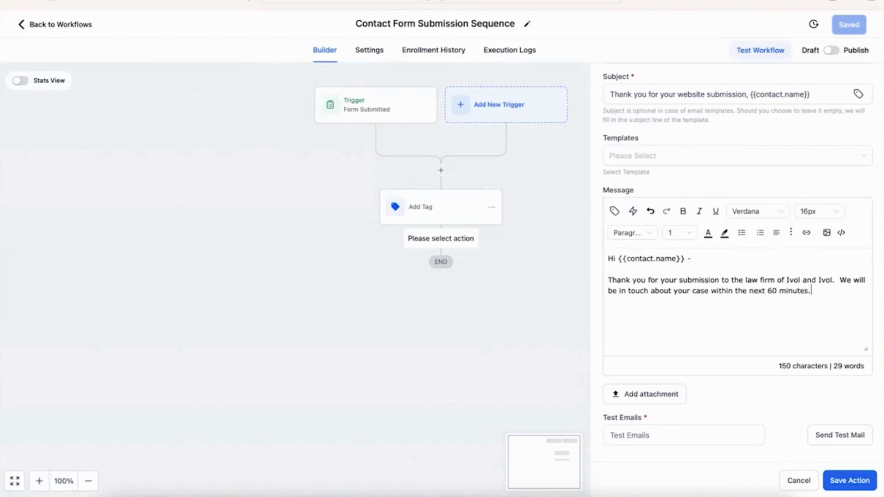
Step: Add a [signature] line and a PS offering the cell phone number [number]
key("Return")
type("[signature]")
key("Return")
type("PS")
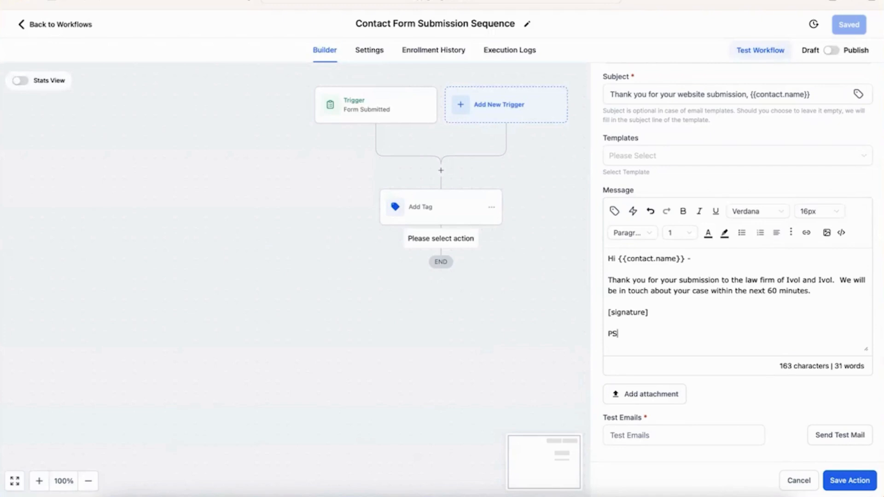
type(" - If you wa")
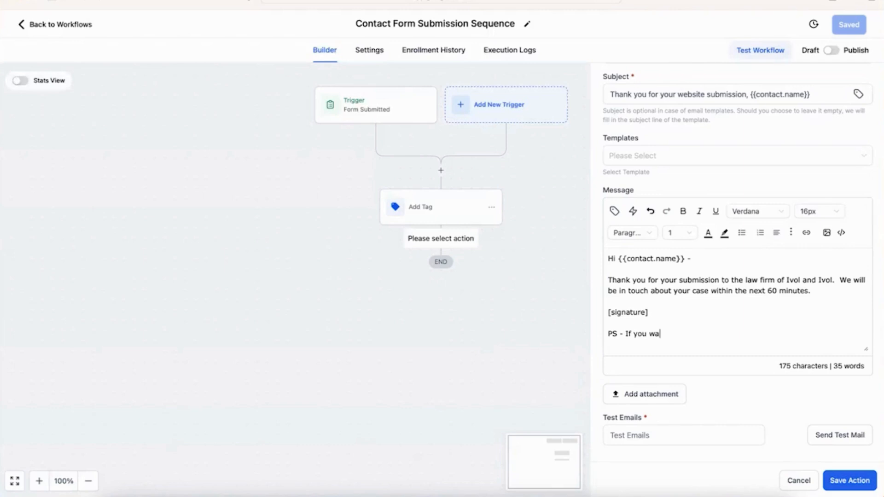
type("nt to talk right now, here ")
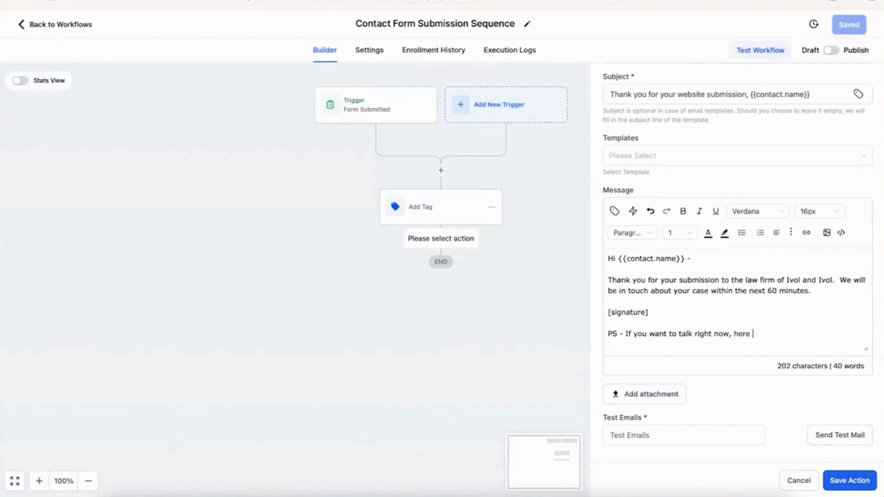
type("is my cell phone number ")
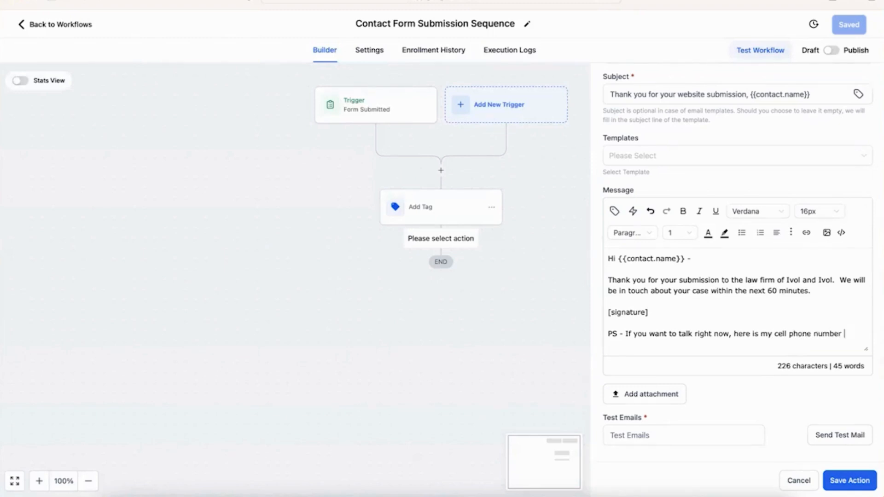
type("[number]")
Step: Save the Send Email to Prospect #1 action onto the workflow canvas
left_click(853, 481)
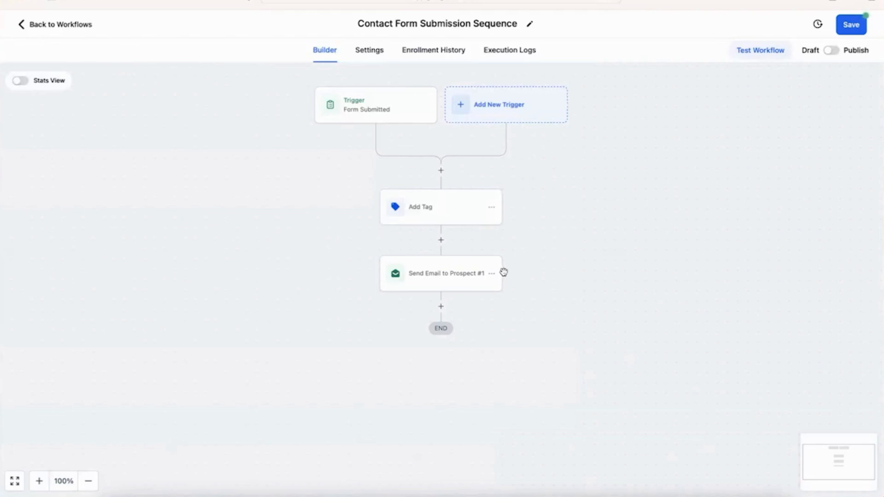
scroll(598, 291, "down", 2)
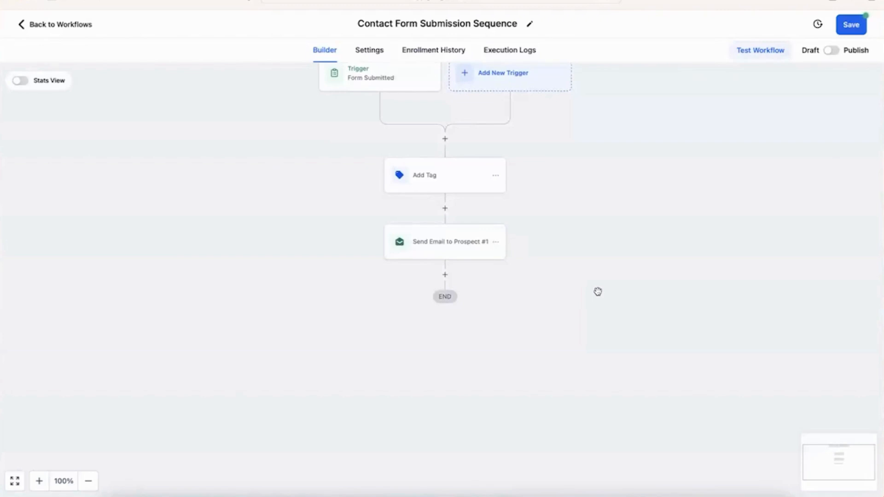
Step: Add a Wait action after the email with its delay measured in hours
left_click(447, 278)
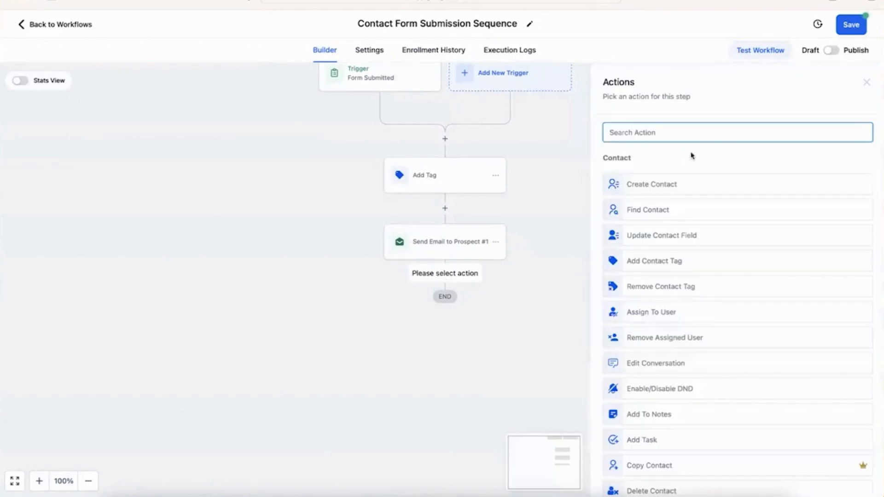
type("wait")
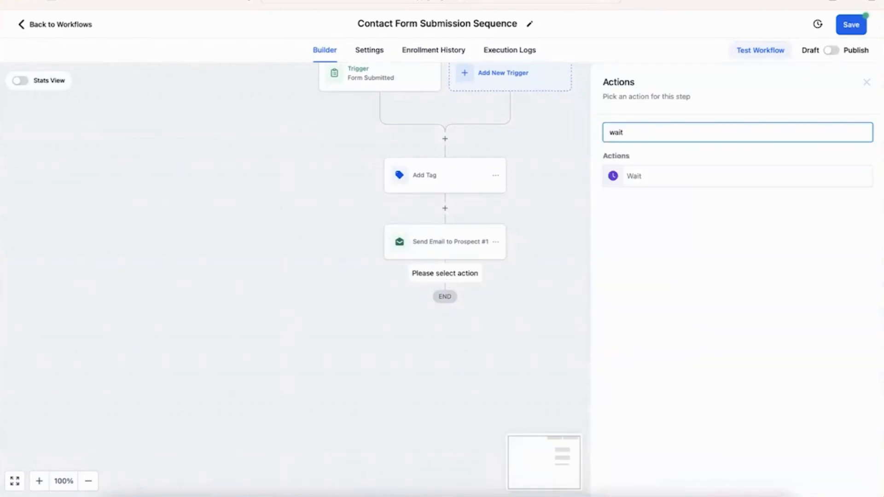
left_click(668, 184)
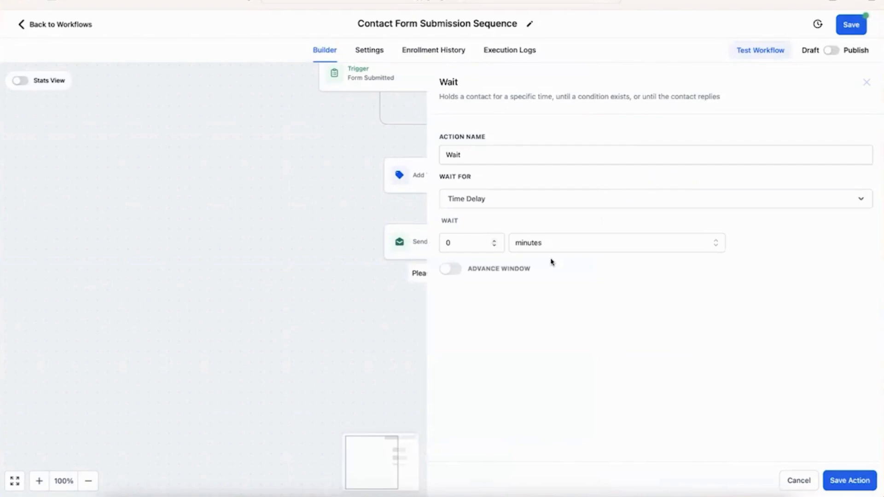
left_click(549, 249)
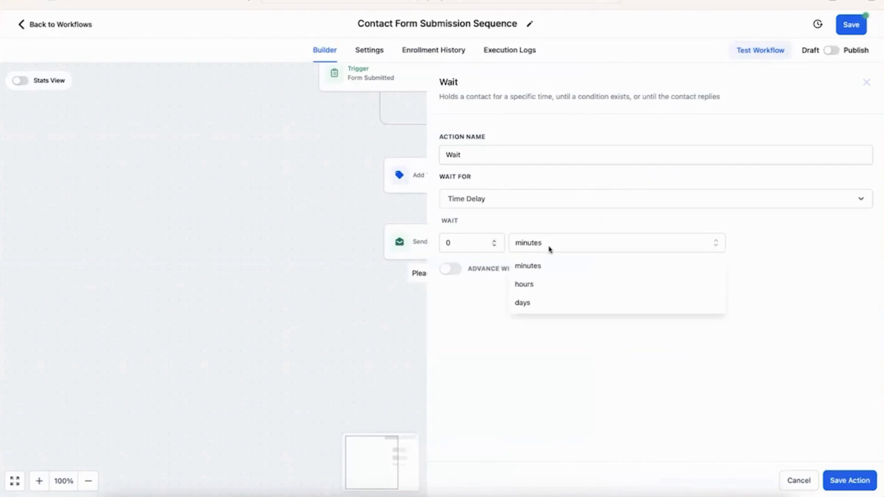
left_click(550, 284)
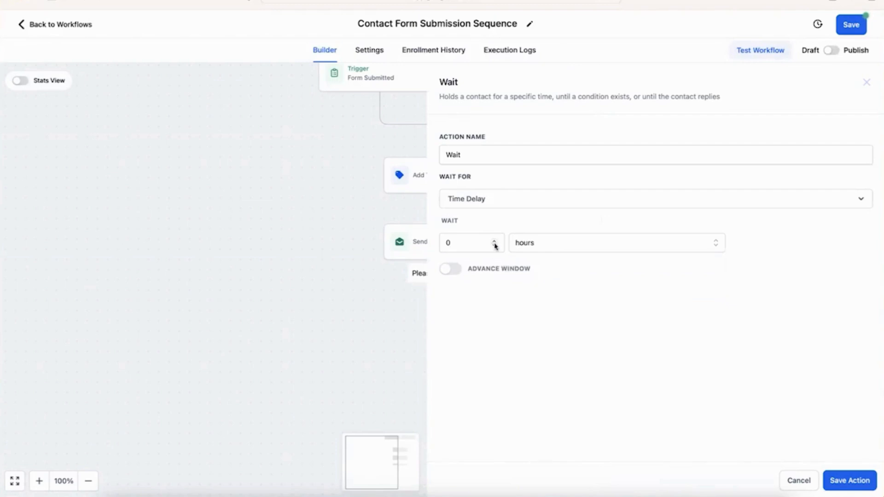
left_click(495, 243)
left_click(871, 488)
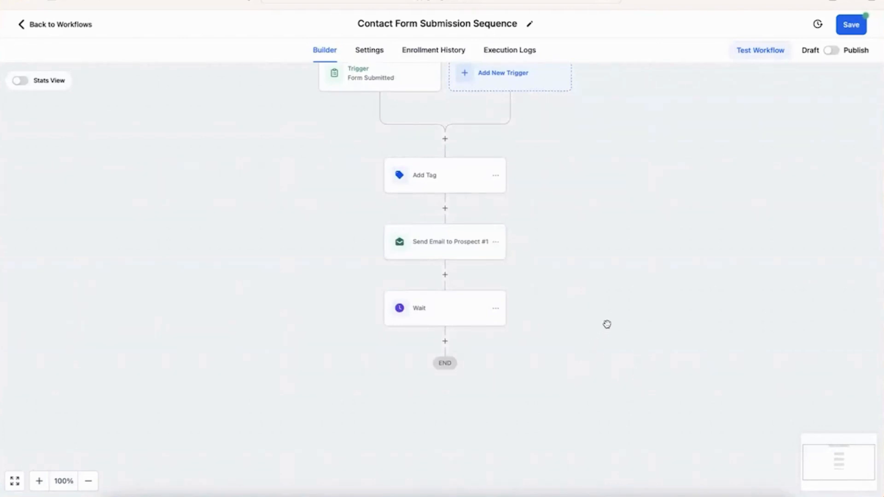
Step: Copy the Send Email to Prospect #1 and Wait steps and paste them after the first Wait
scroll(607, 324, "down", 2)
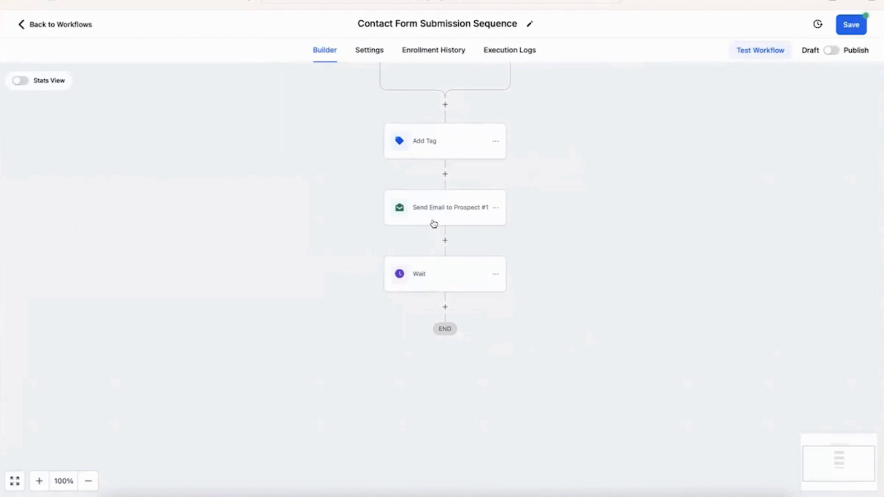
left_click(496, 210)
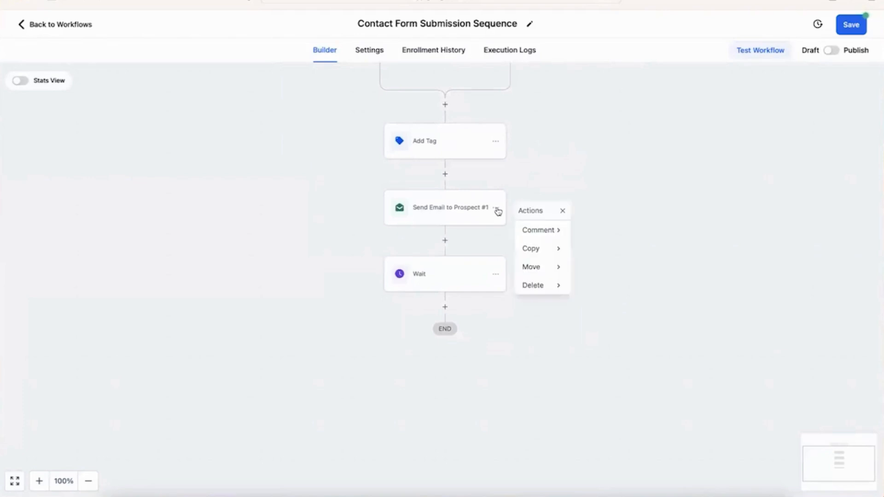
left_click(546, 251)
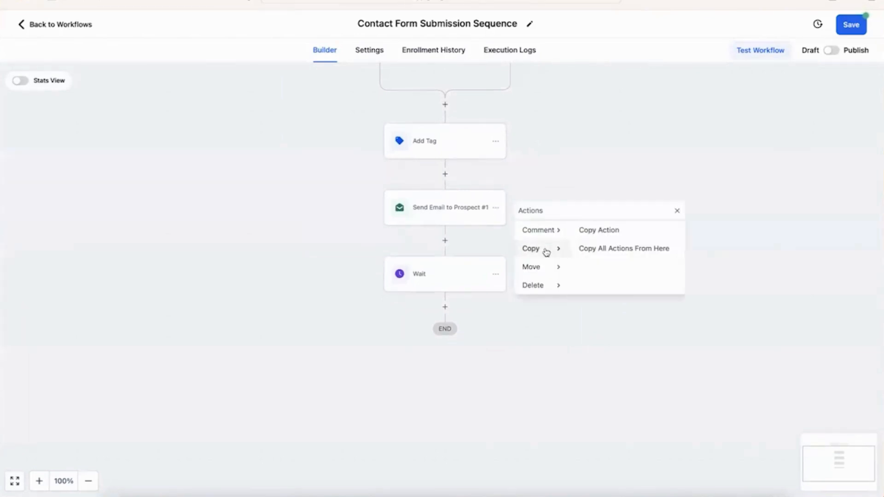
left_click(592, 252)
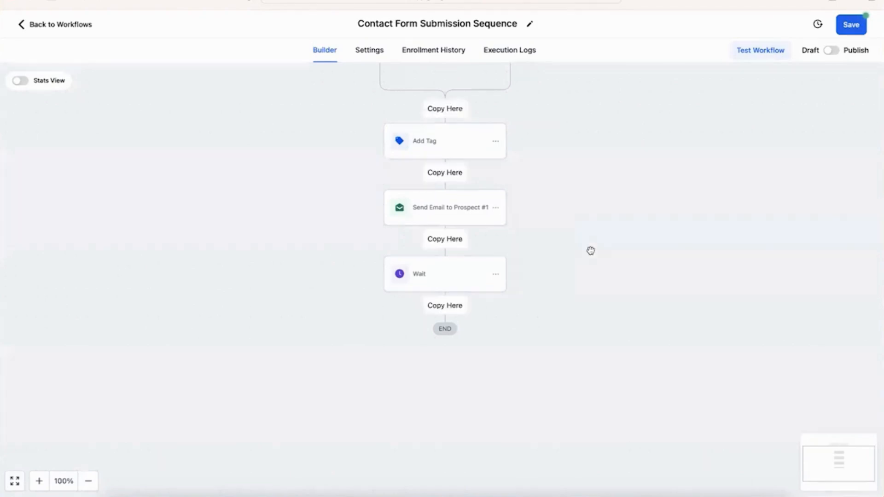
left_click(444, 306)
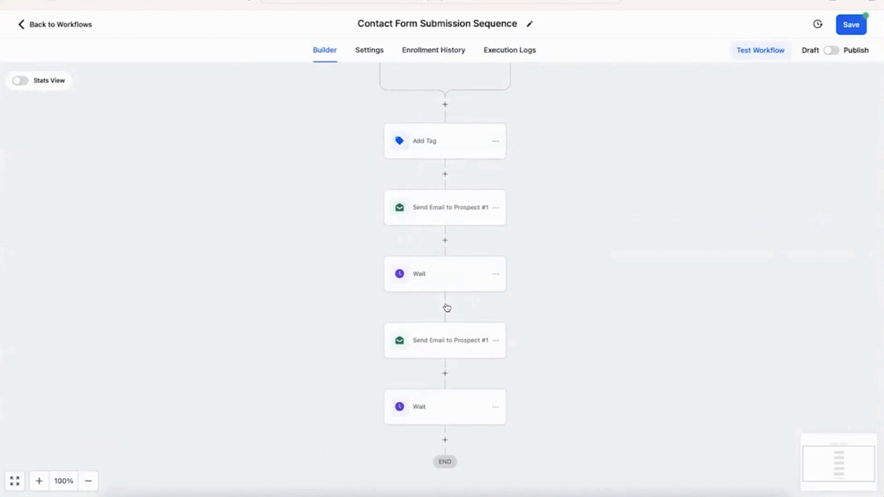
Step: Rename the copied email to 'Send Email to Prospect #2' with subject 'Why choose Ivol and Ivol?'
left_click(459, 340)
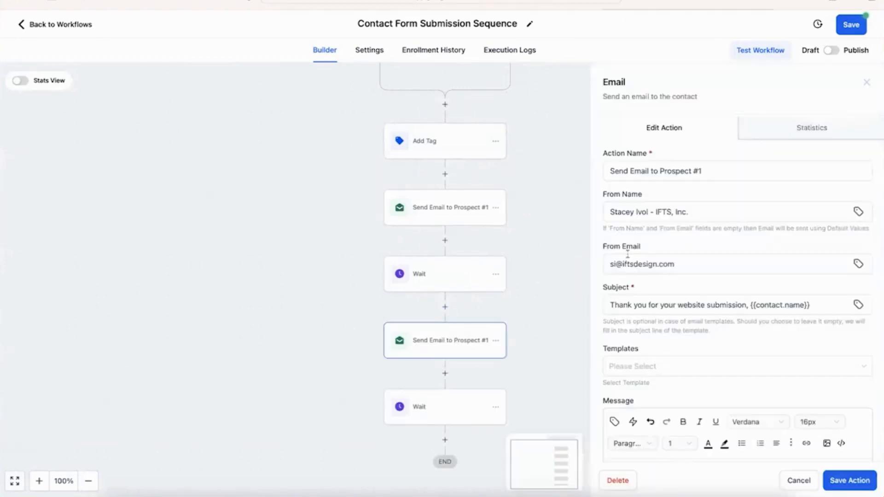
left_click(719, 173)
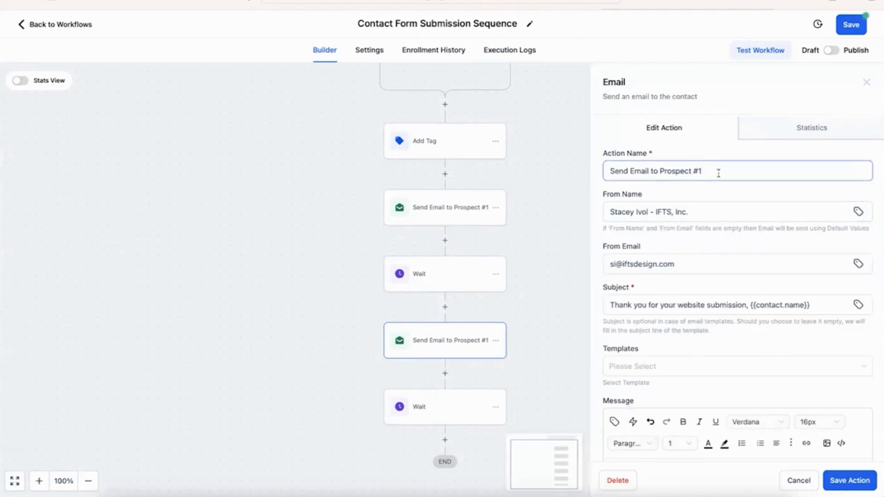
key("BackSpace")
type("2")
left_click(628, 207)
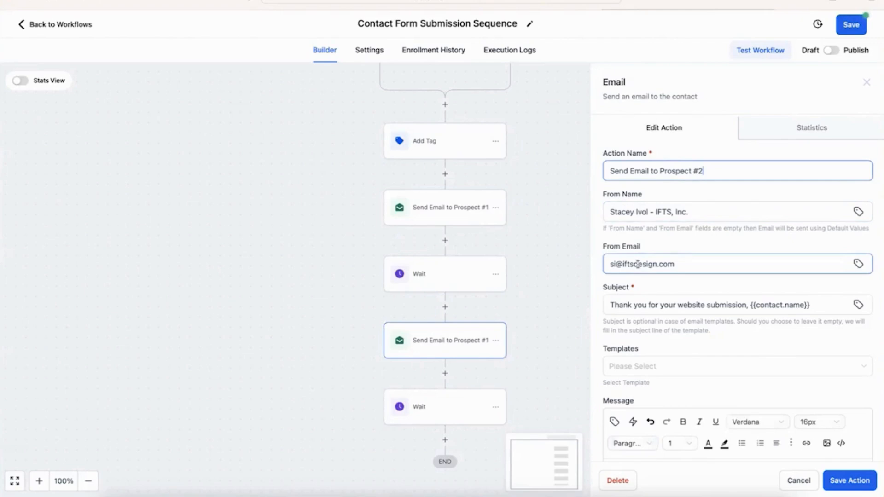
triple_click(659, 306)
type("Why ")
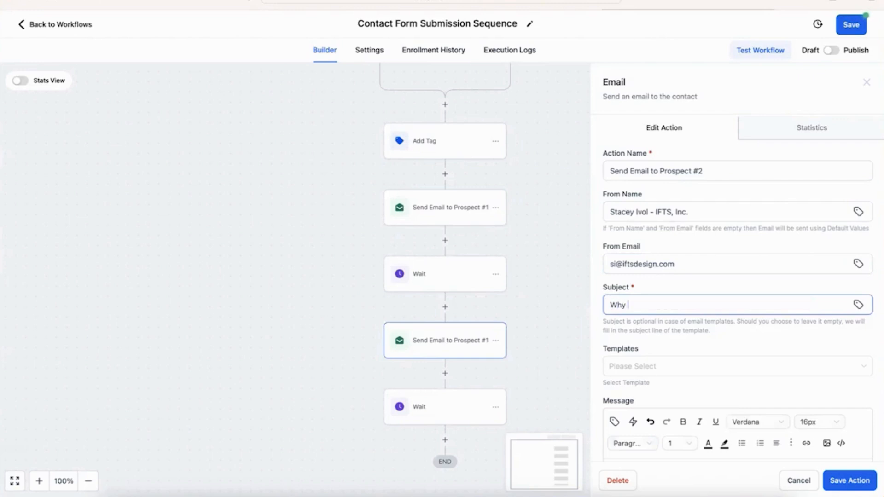
type("choose Ivol and Ivol?")
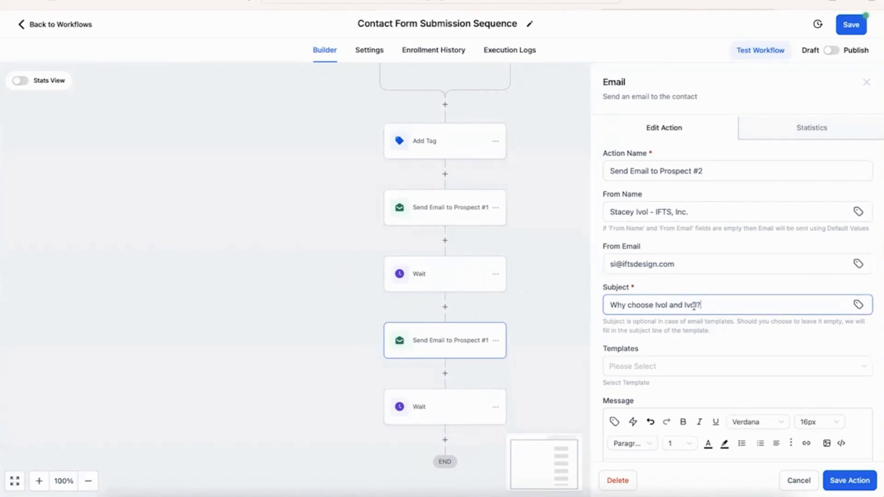
scroll(702, 307, "down", 4)
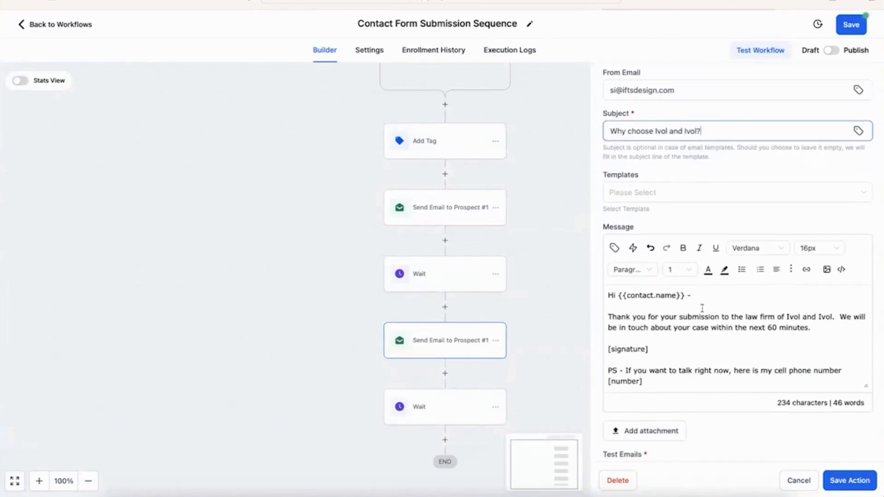
scroll(702, 307, "down", 1)
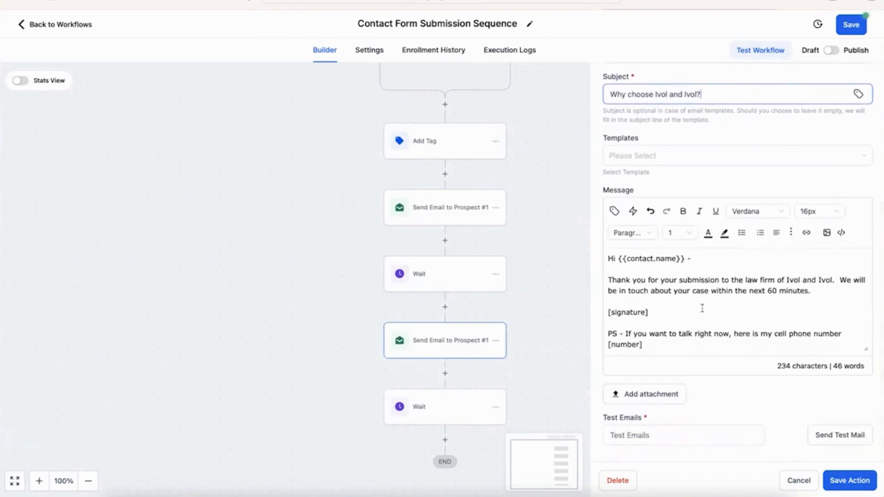
Step: Replace the thank-you paragraph with a line about 24/7 availability and 25 years of expertise
left_click(811, 290)
left_click_drag(812, 290, 583, 280)
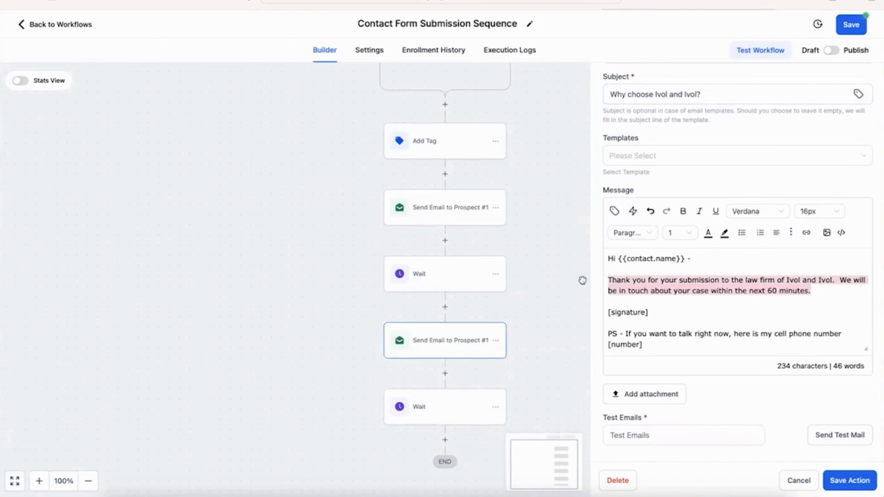
type("When ")
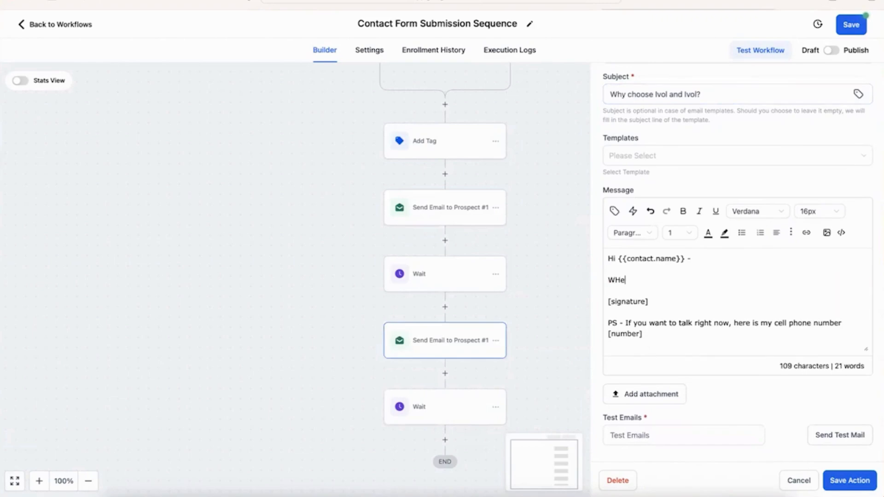
type("you c")
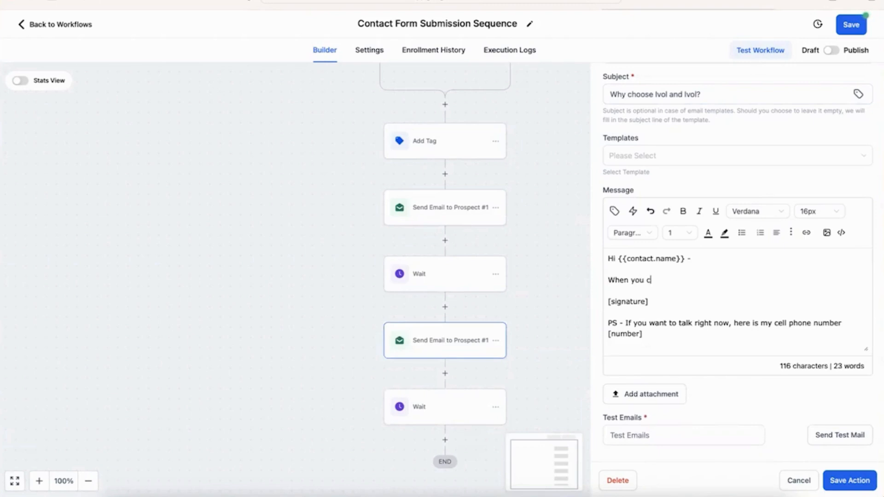
type("hoose Ivol and Ivol, yo")
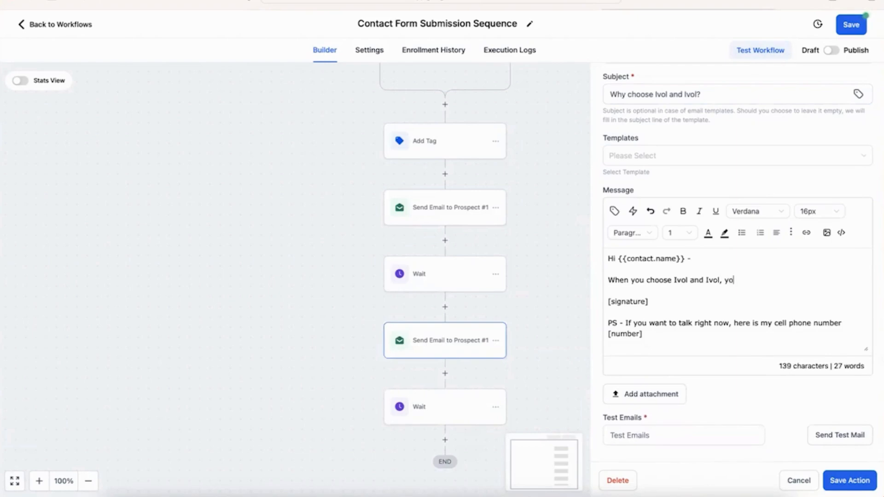
type("u get 24/7")
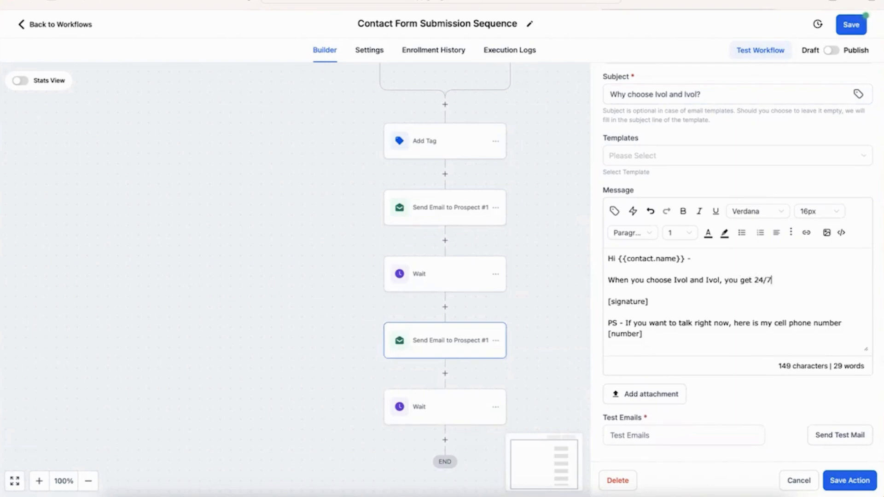
type(" availability and h")
key("BackSpace")
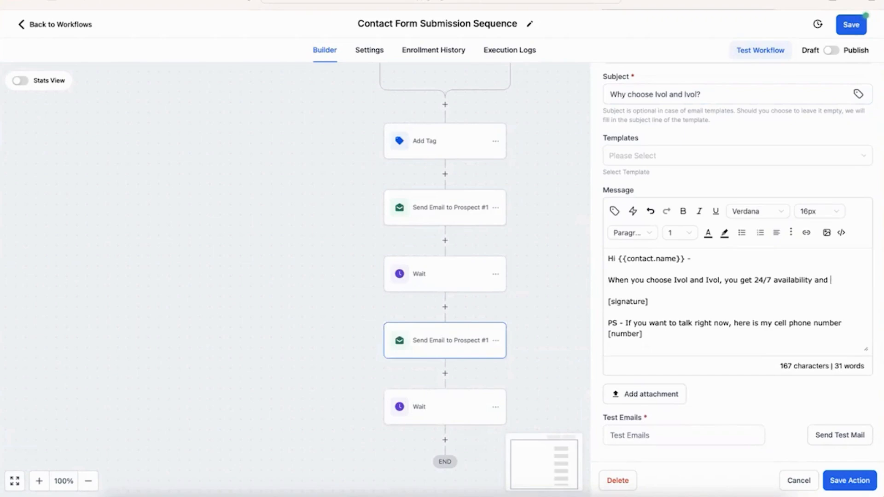
type("25 years o")
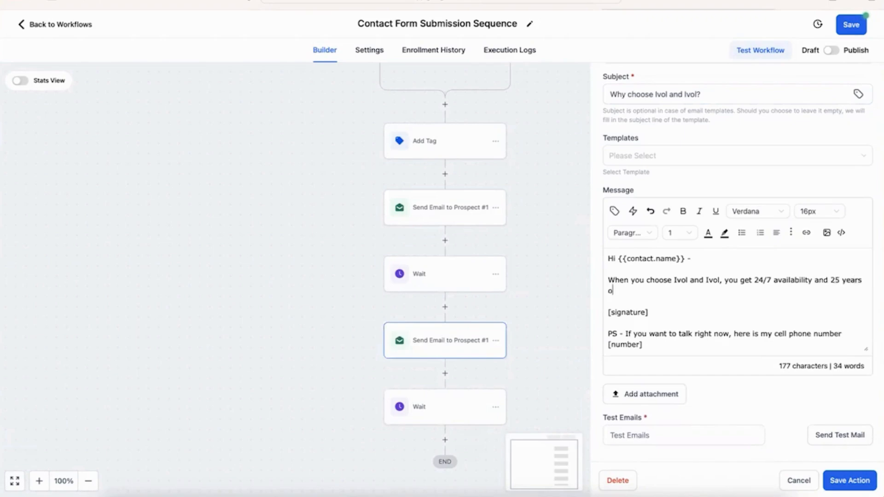
type("f expertise")
key("Return")
key("Return")
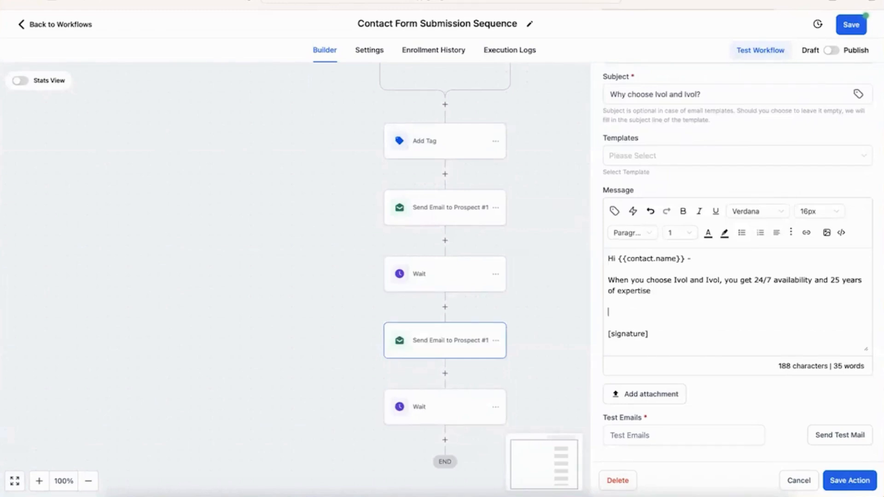
Step: List Expert 1, Expert 2 and Expert 3 on separate lines and save the email step
type("Ex")
type("pert 1")
key("Return")
key("Return")
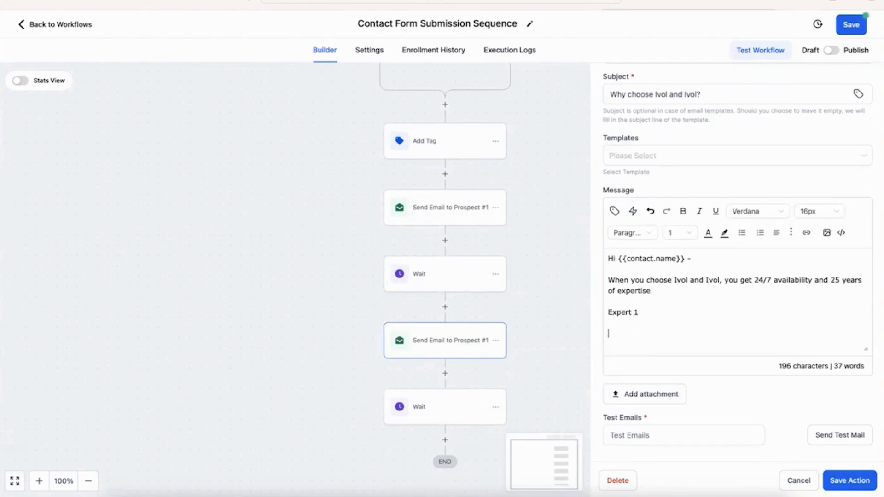
type("Expert 2")
key("Return")
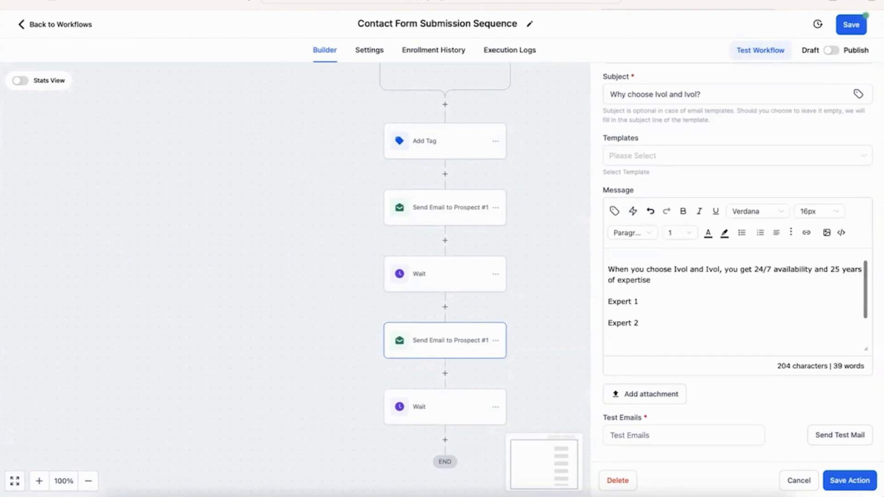
type("Expert 3")
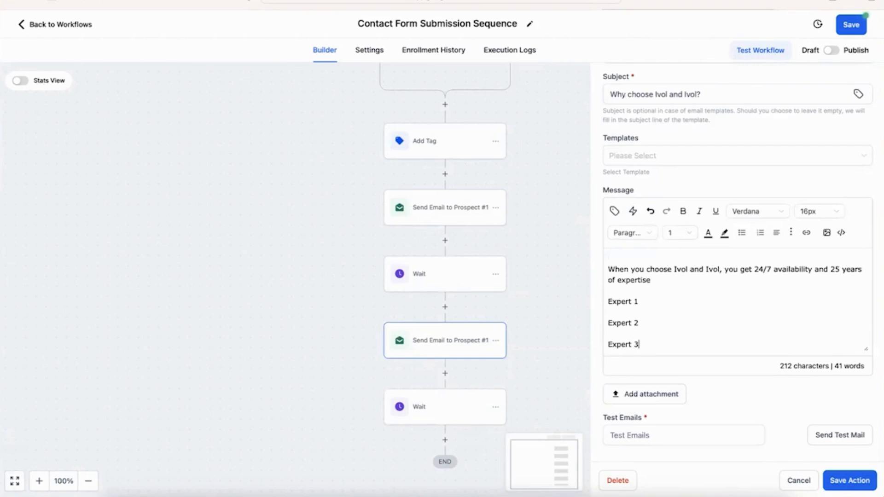
scroll(744, 274, "down", 2)
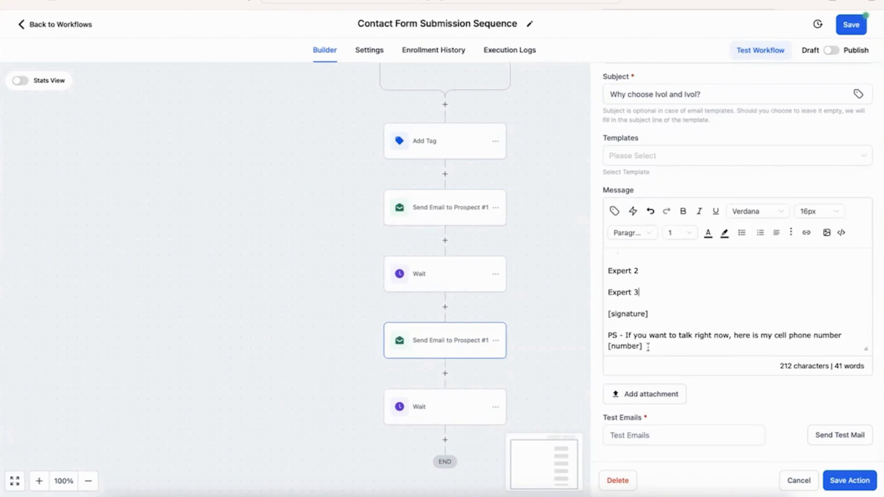
left_click(852, 480)
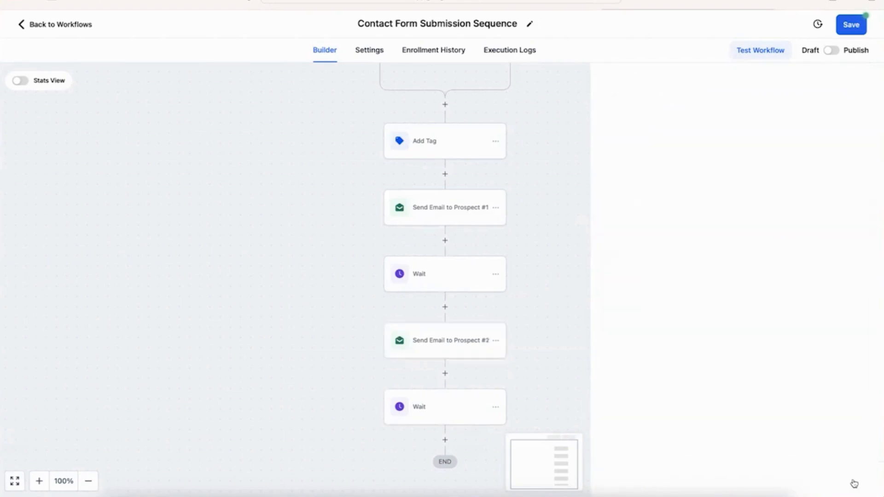
Step: Change the last Wait step from 1 hour to 1 day and save the workflow
scroll(577, 367, "down", 3)
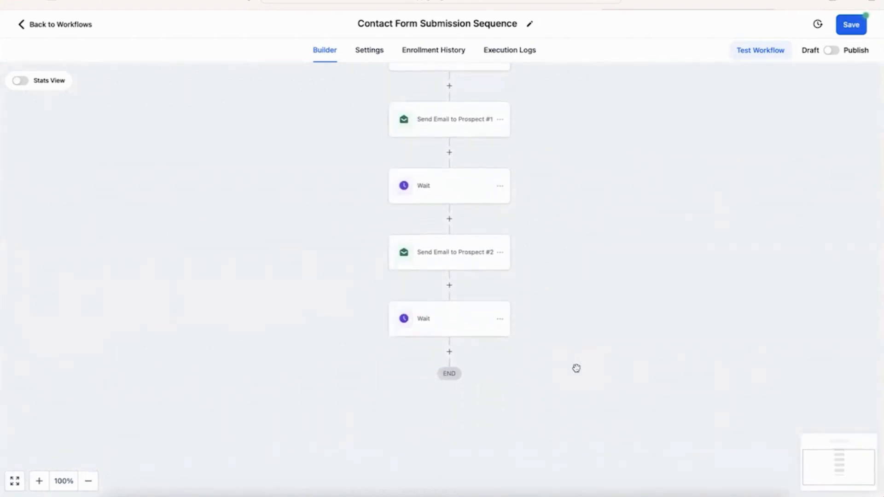
left_click(443, 333)
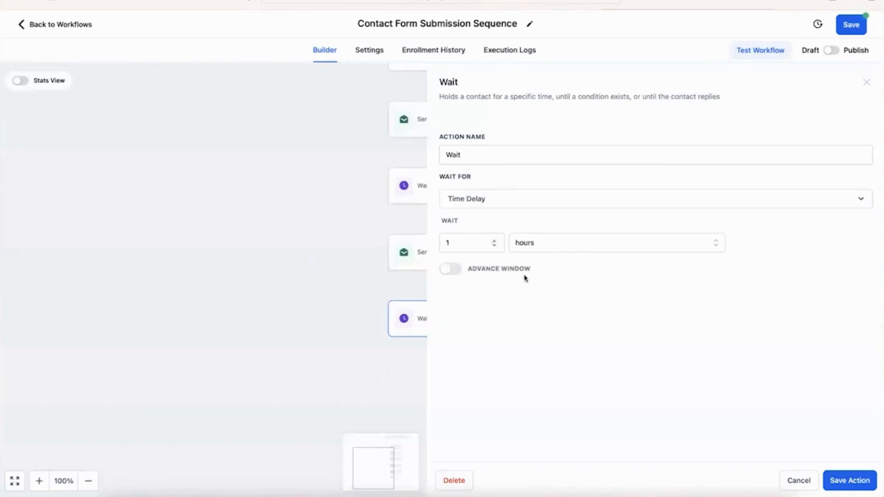
left_click(540, 248)
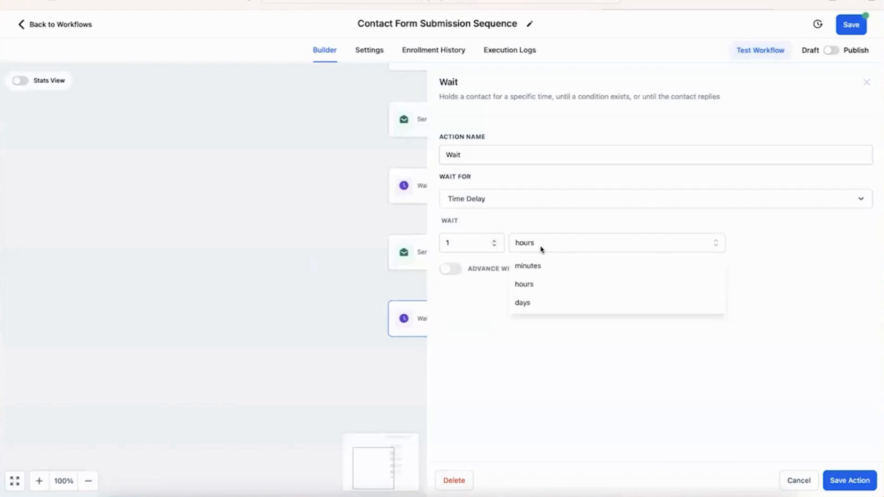
left_click(545, 300)
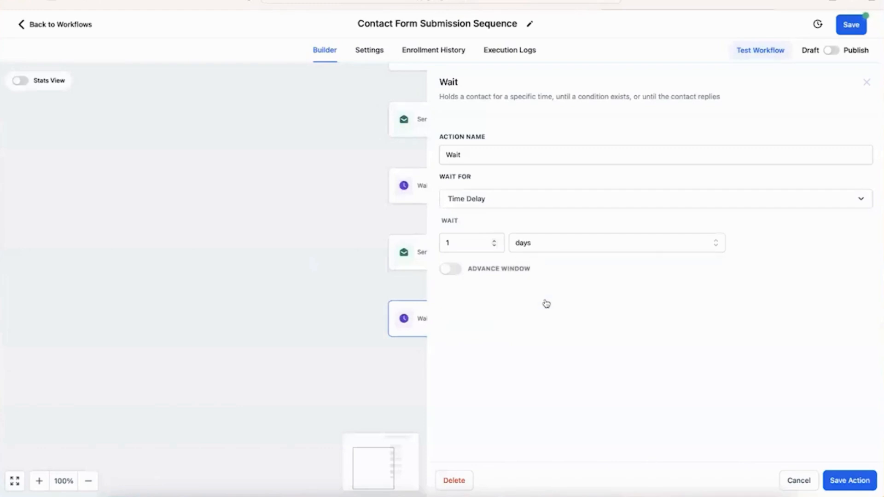
left_click(859, 481)
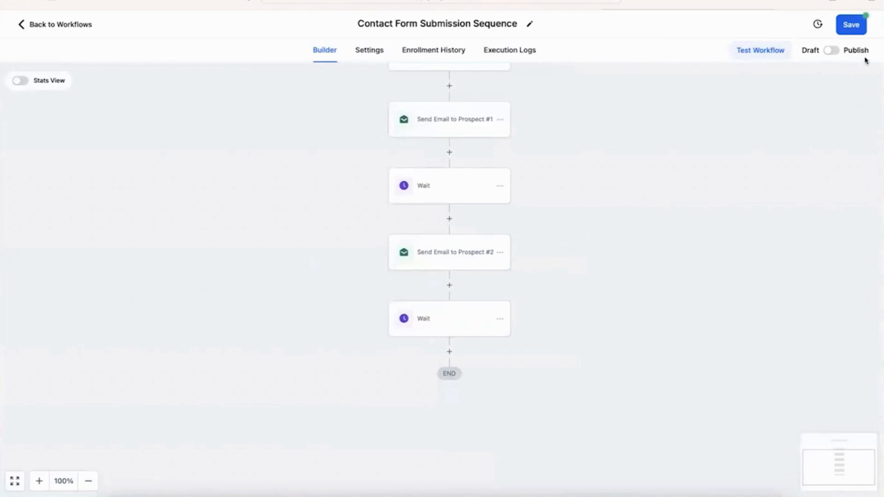
left_click(853, 25)
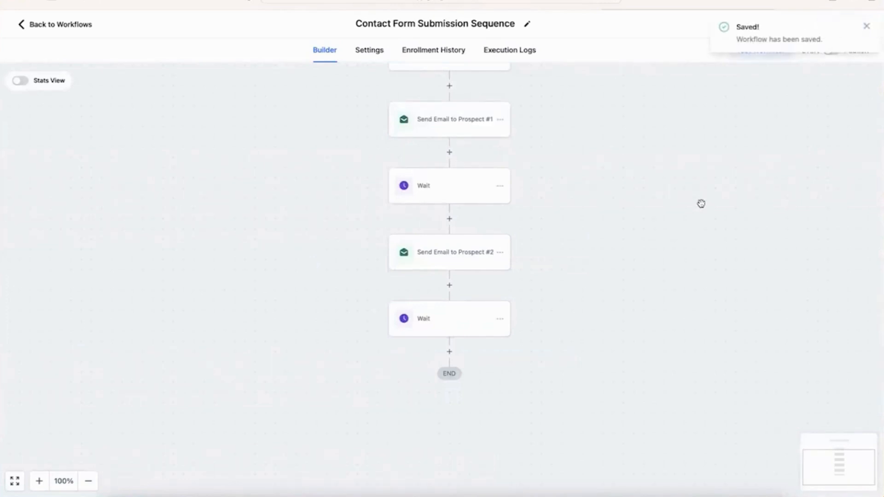
Step: Copy the Prospect #2 email with its following Wait and paste them after the last Wait
scroll(701, 204, "down", 1)
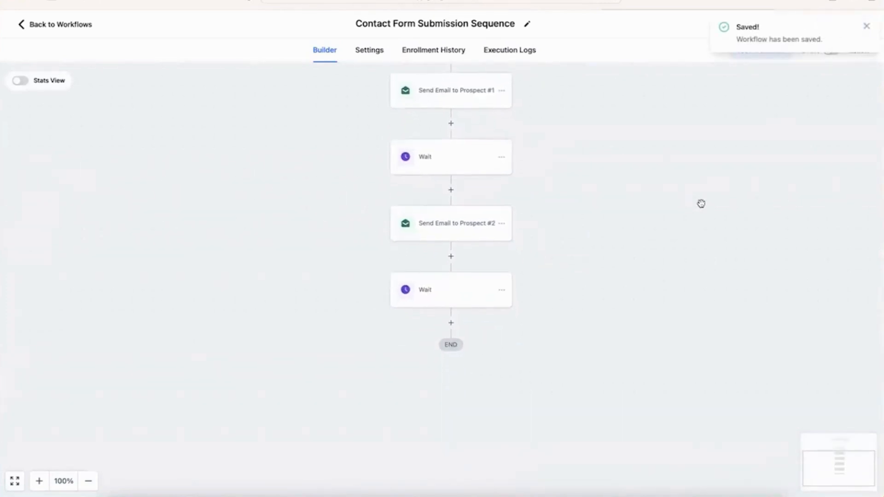
left_click(501, 225)
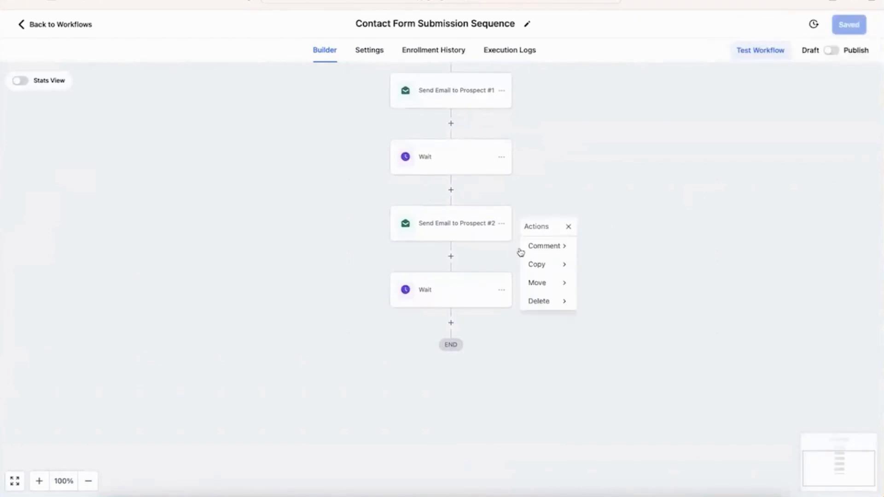
left_click(543, 270)
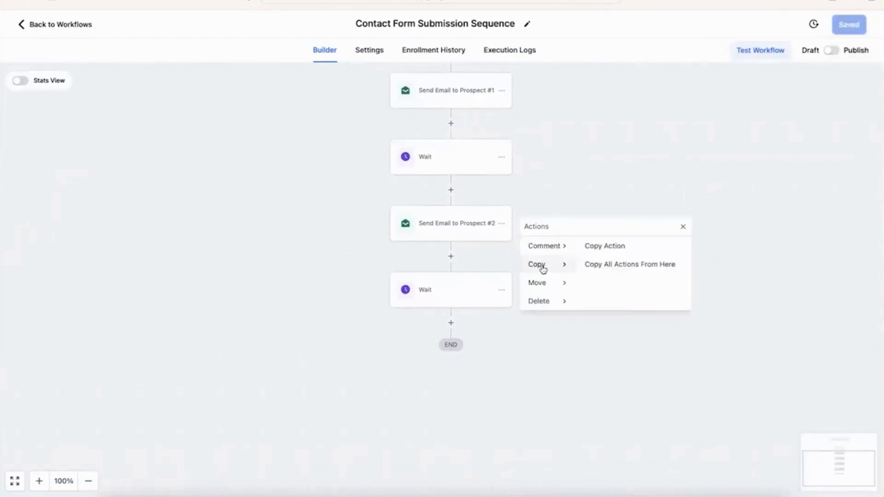
left_click(632, 265)
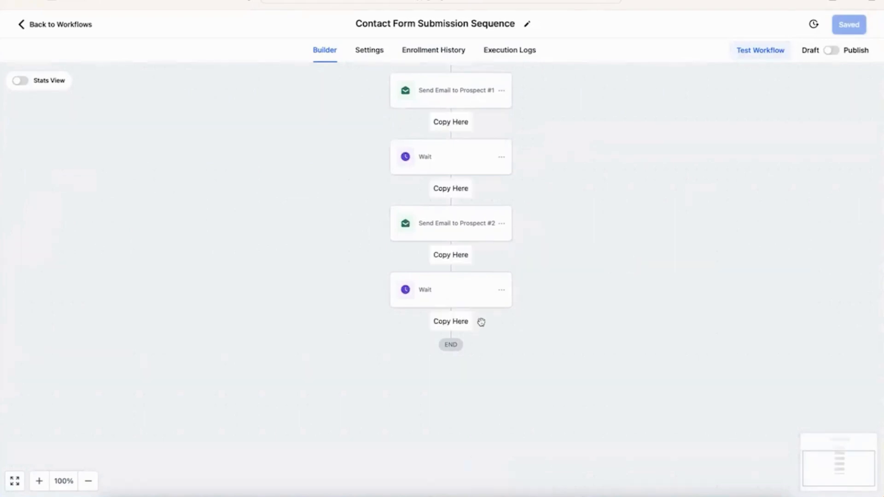
left_click(463, 321)
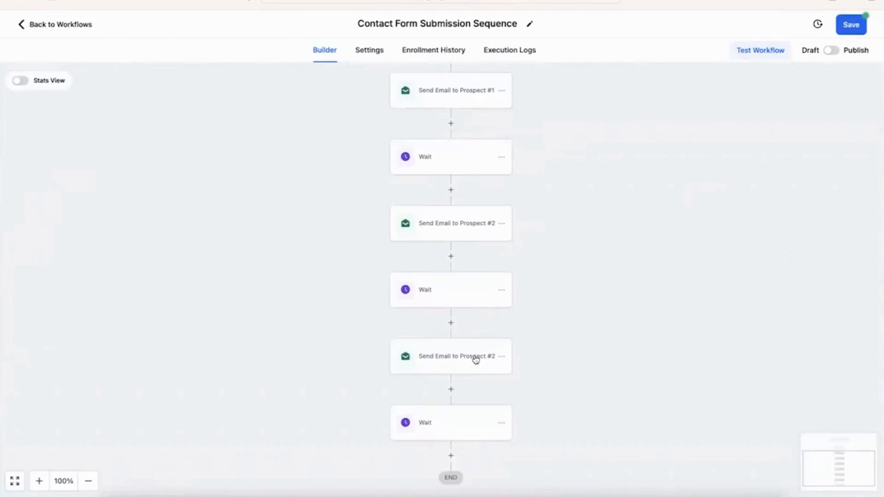
left_click(475, 360)
Step: Rename the copied step to Prospect #3 and set the subject 'Problems we can help with'
left_click(713, 173)
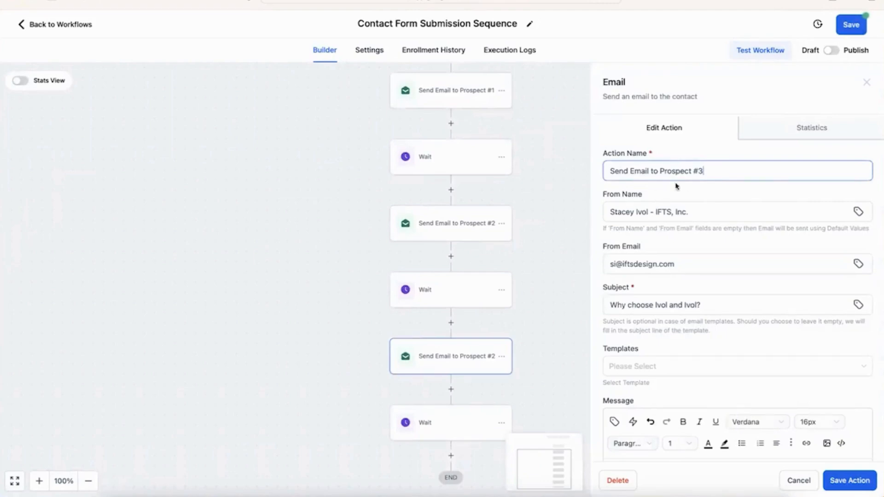
triple_click(700, 305)
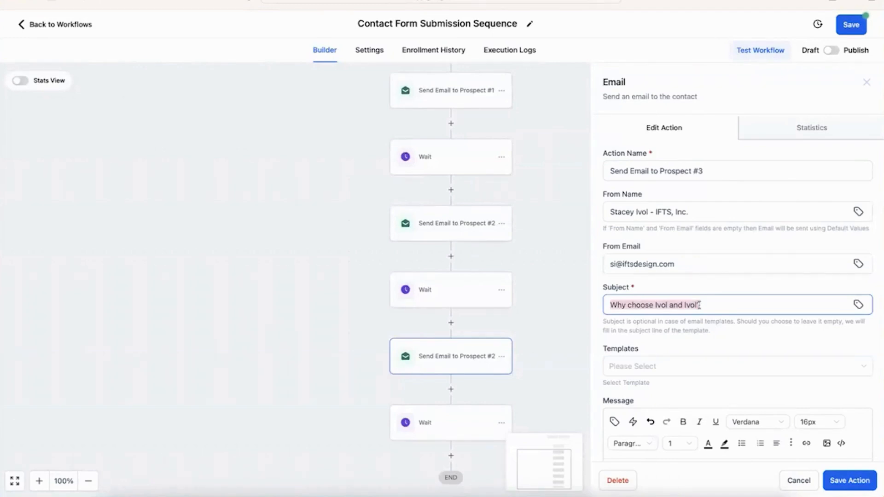
type("Problems w")
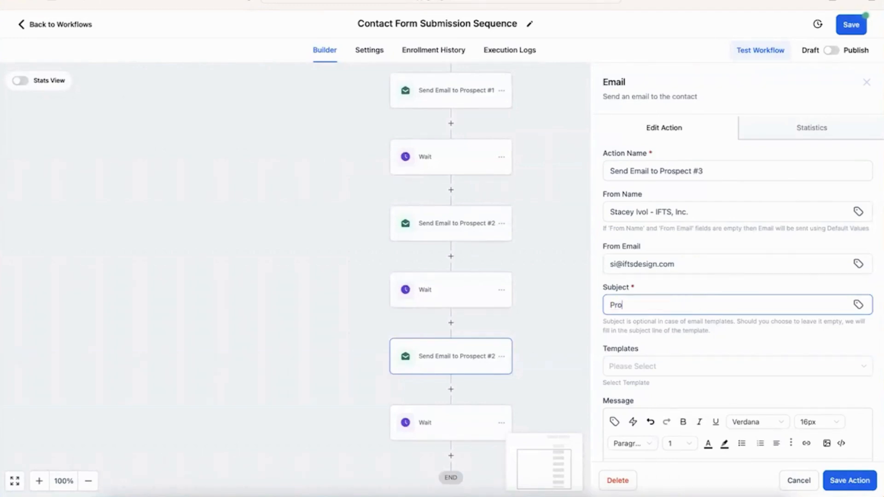
type("e can help with")
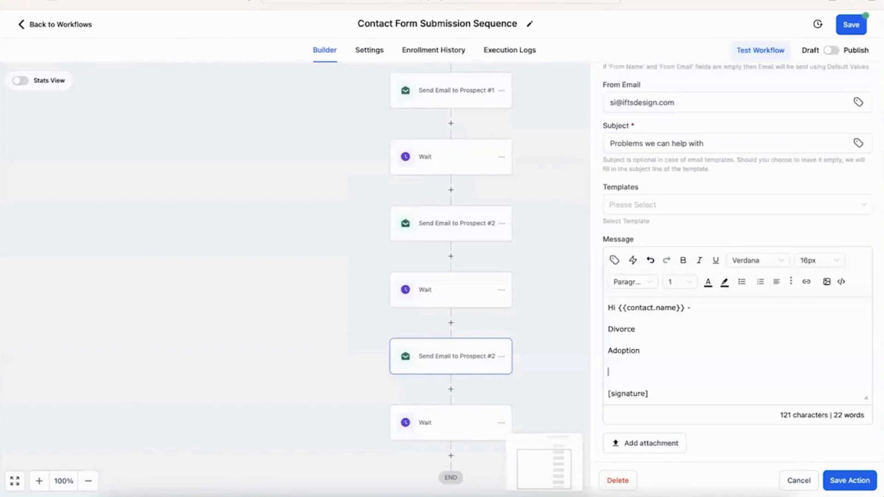
Step: Make the message list Divorce, Adoption and Name change, then save the email step
key("BackSpace")
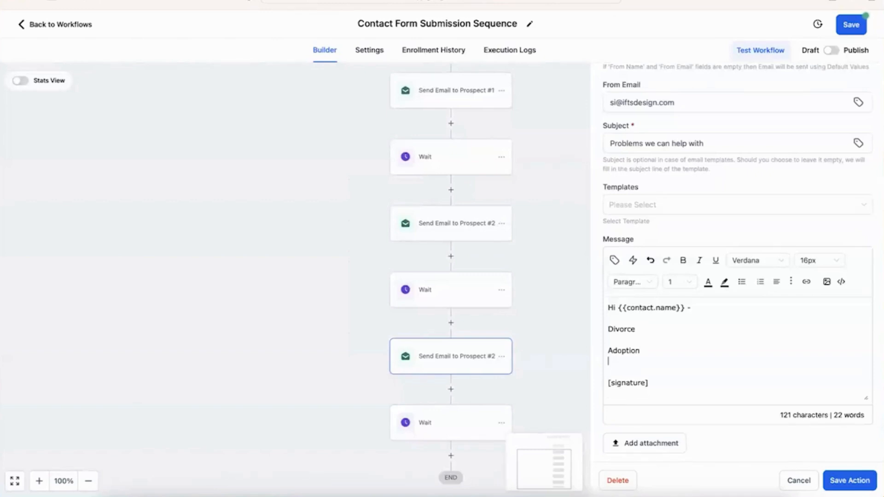
key("Up")
key("Up")
key("Up")
key("Down")
key("Down")
key("Down")
key("Return")
type("Name ")
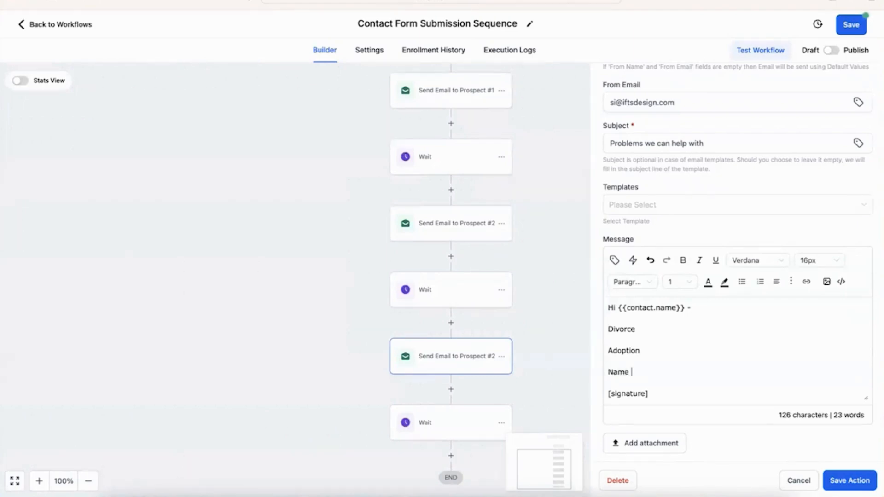
type("change")
scroll(691, 168, "up", 3)
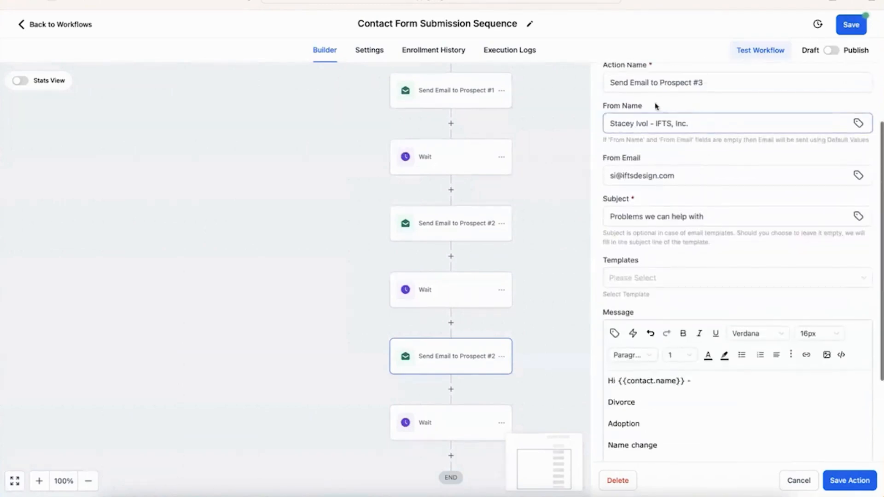
left_click(662, 86)
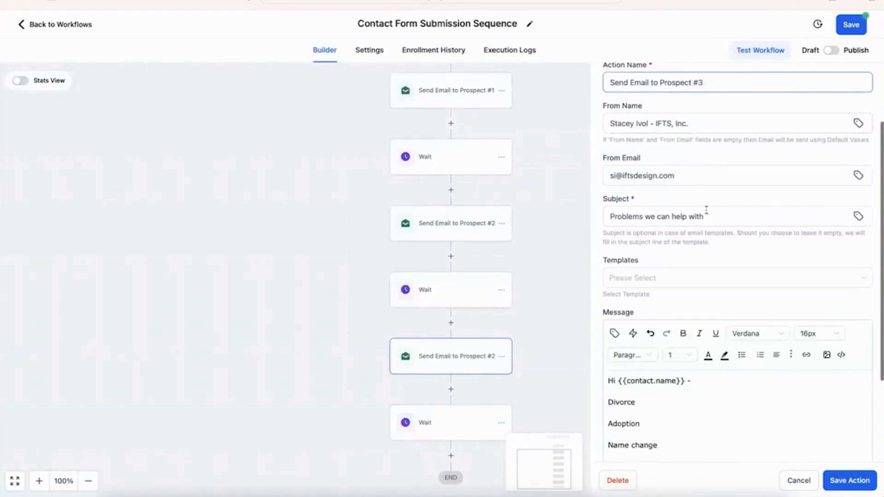
scroll(708, 258, "down", 2)
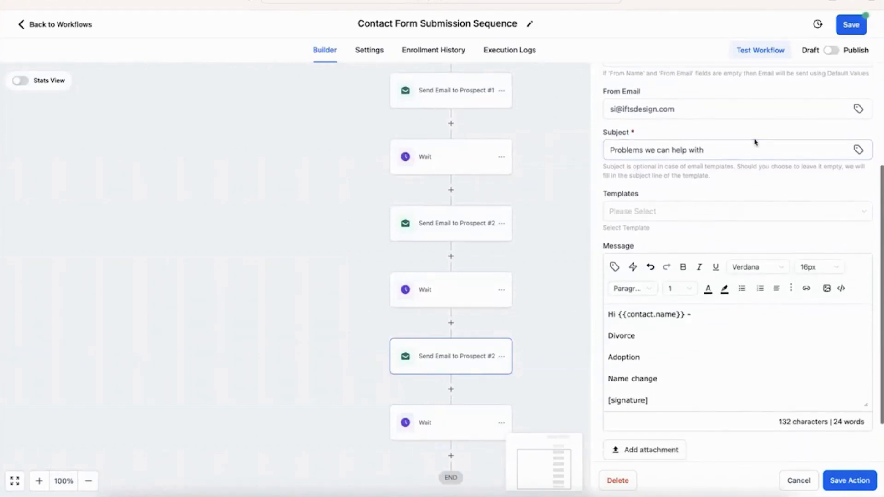
scroll(728, 259, "down", 2)
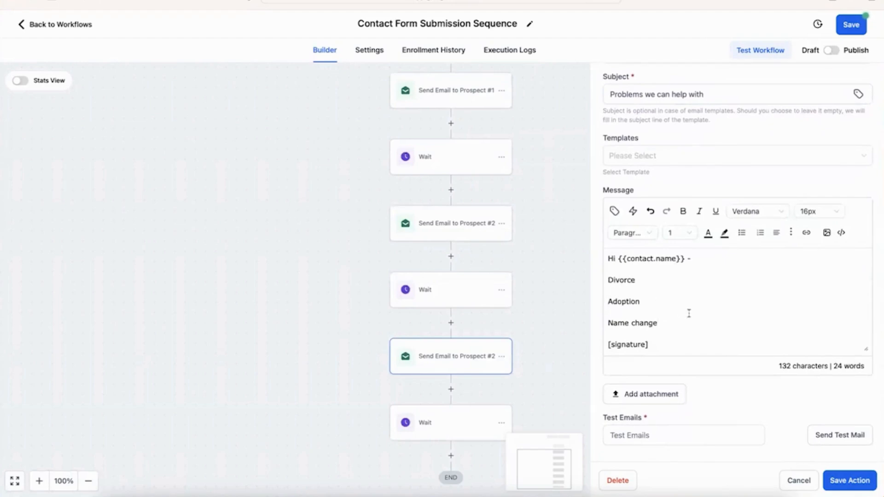
left_click(857, 480)
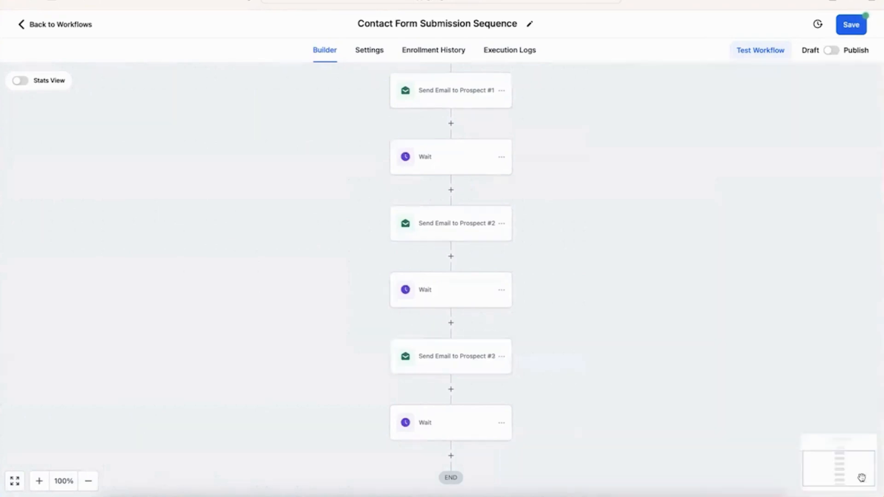
Step: Set the last Wait step to 2 days and save it
left_click(434, 431)
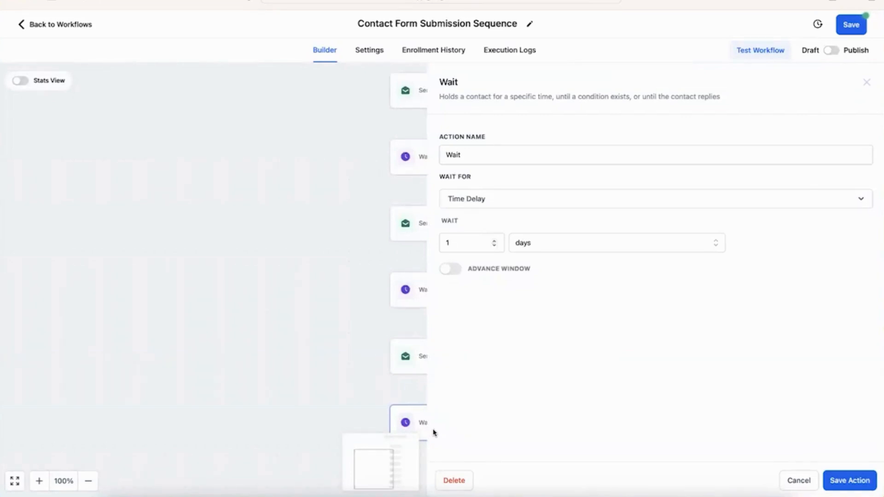
left_click(494, 240)
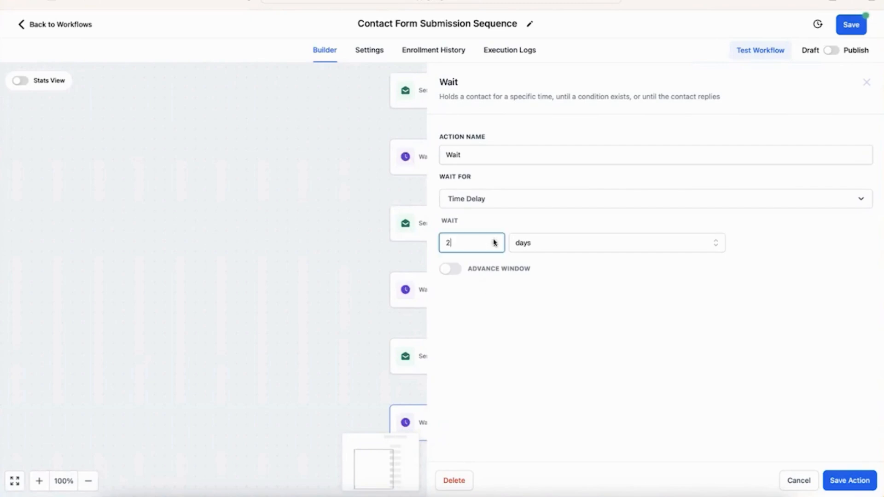
left_click(862, 483)
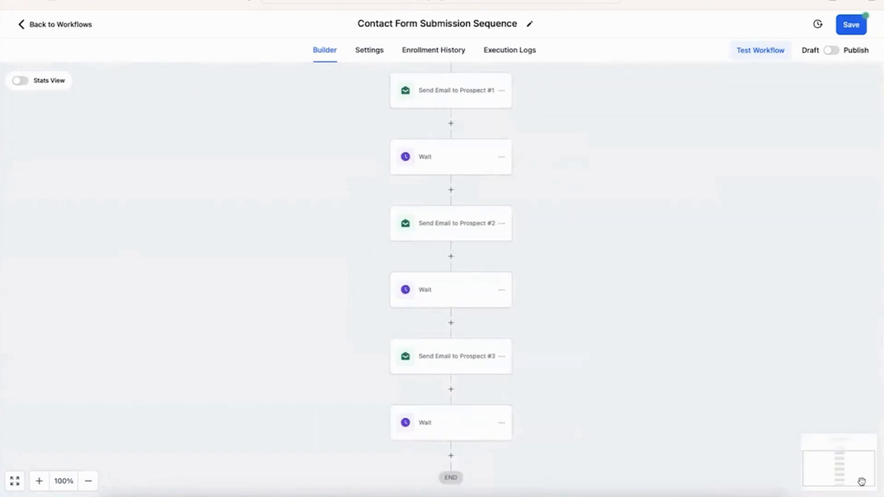
Step: Copy the Prospect #3 email and its Wait, pasting them just before END
scroll(738, 355, "down", 3)
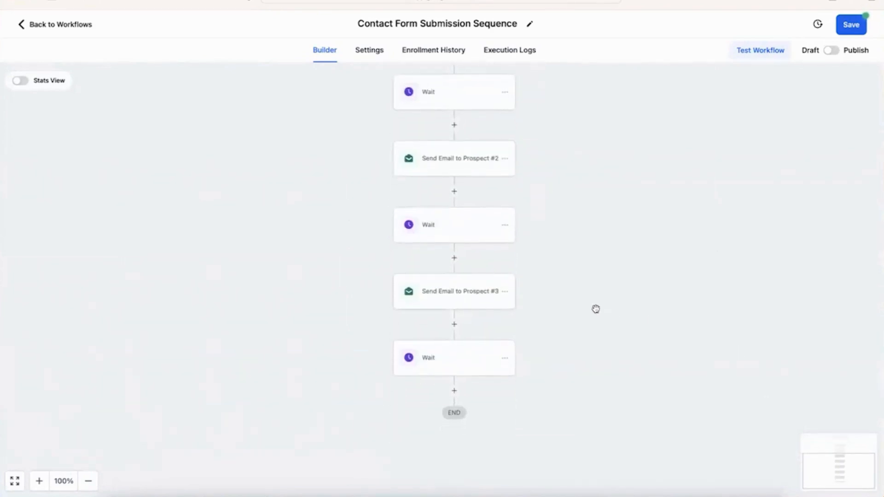
left_click(505, 293)
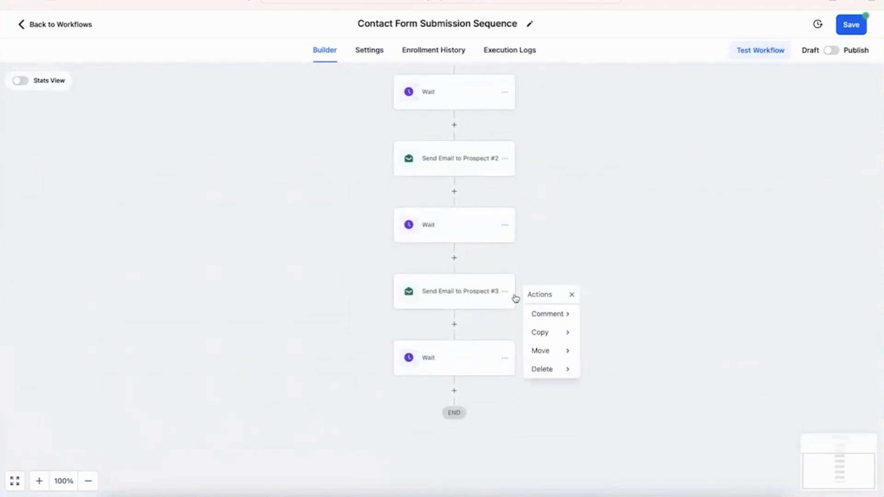
left_click(544, 330)
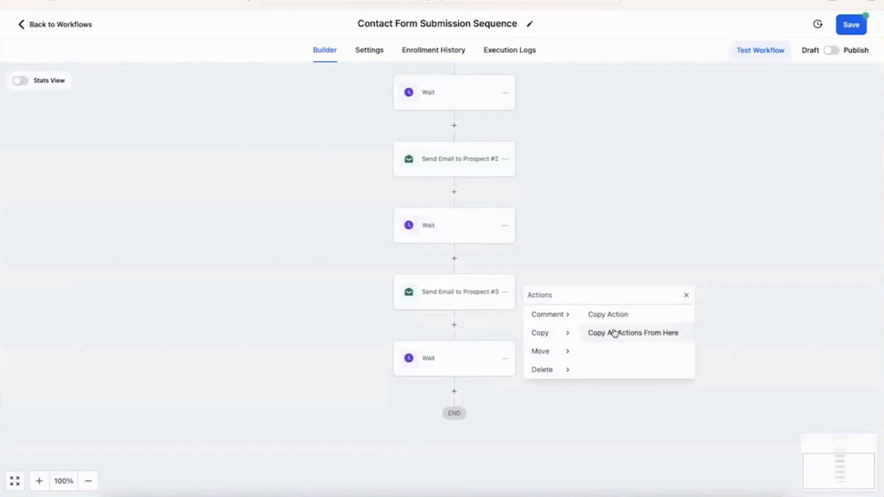
left_click(631, 333)
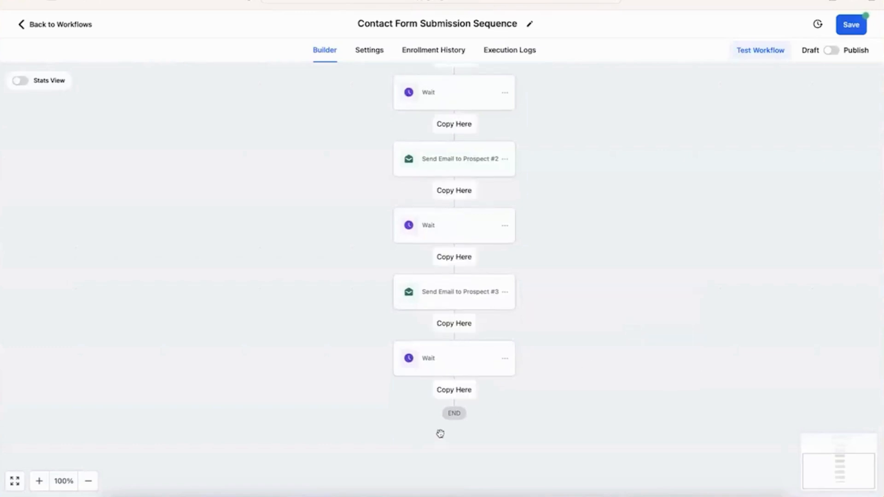
left_click(460, 393)
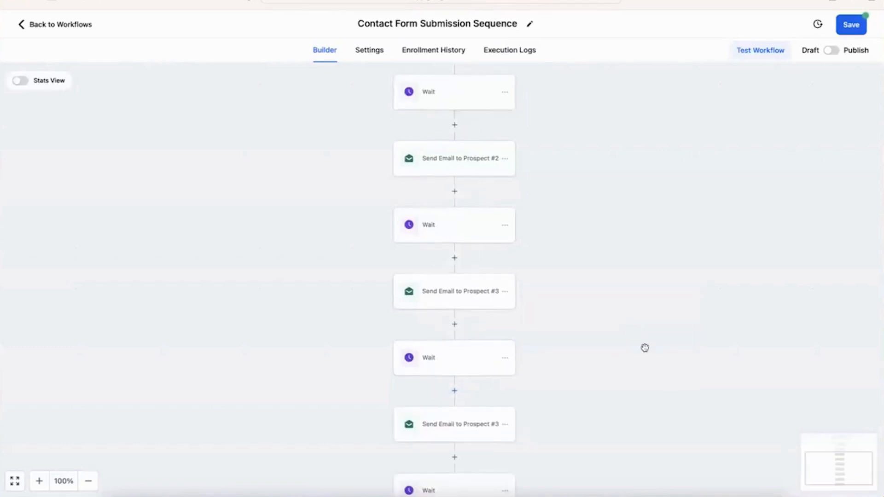
scroll(643, 348, "down", 2)
Step: Rename the pasted step to Send Email to Prospect #4 with subject 'Testimonials from clients'
left_click(491, 368)
left_click(762, 171)
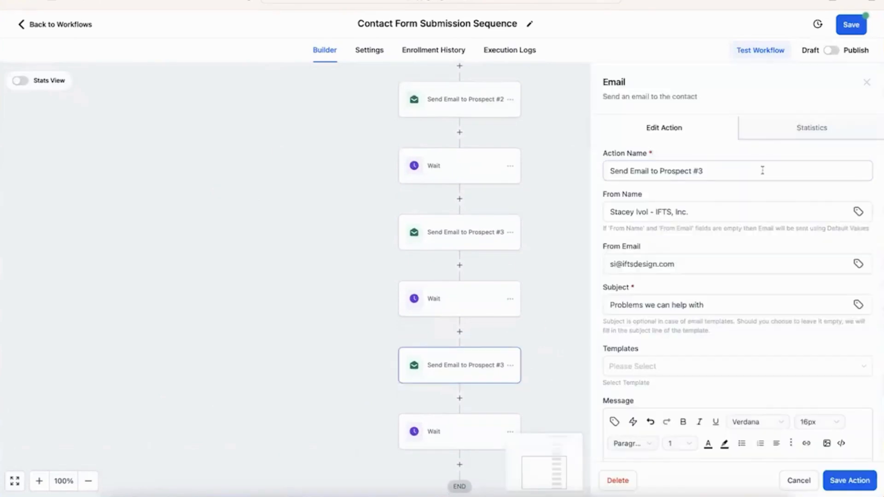
key("BackSpace")
type("4")
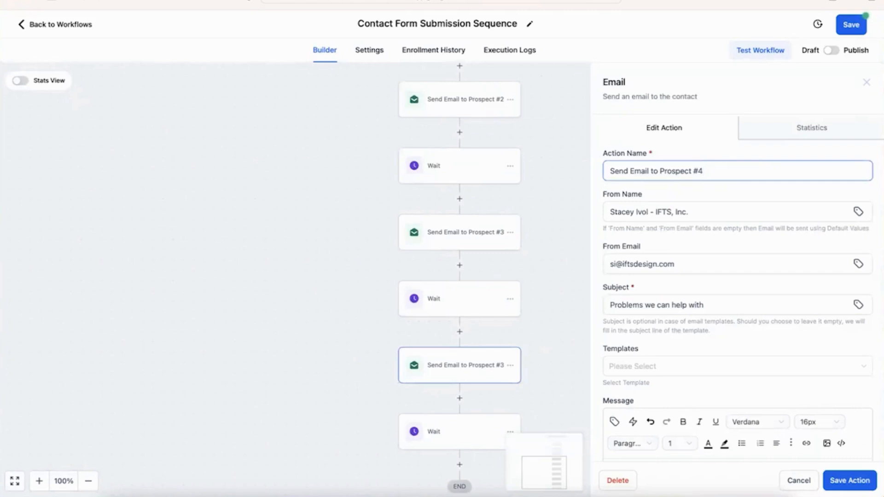
triple_click(716, 306)
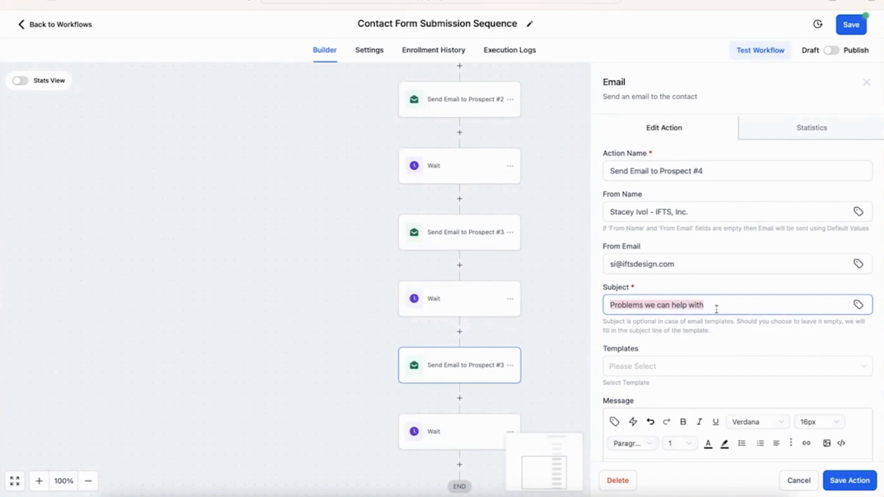
type("Test")
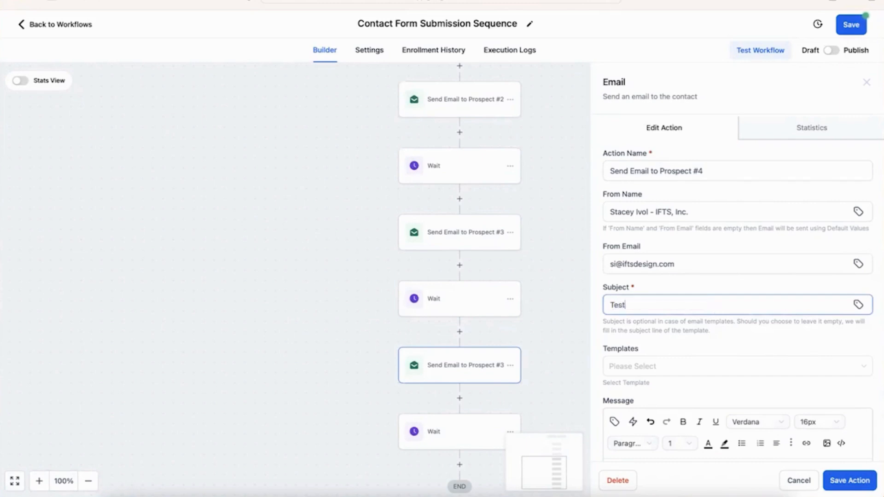
type("imonials from clients")
Step: Replace the service list with 'Want to know what it is like to work with us?' and 'Ask our happy clients'
scroll(750, 302, "down", 4)
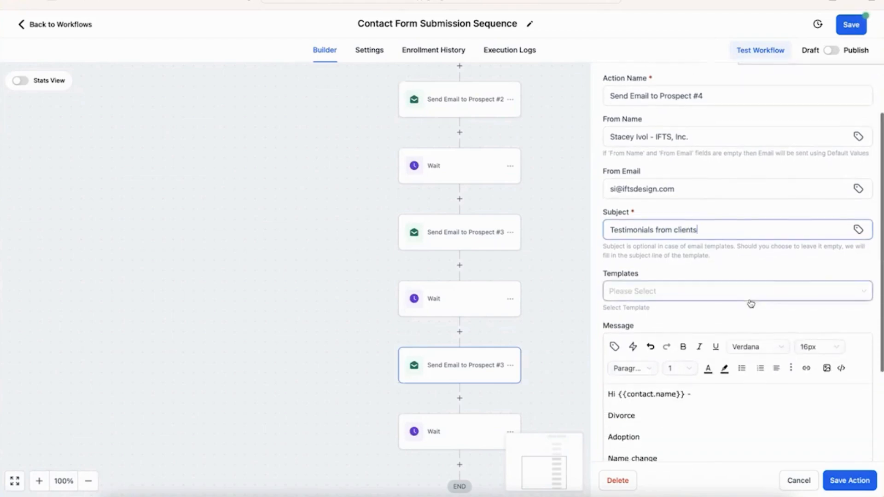
left_click_drag(669, 374, 613, 333)
key("BackSpace")
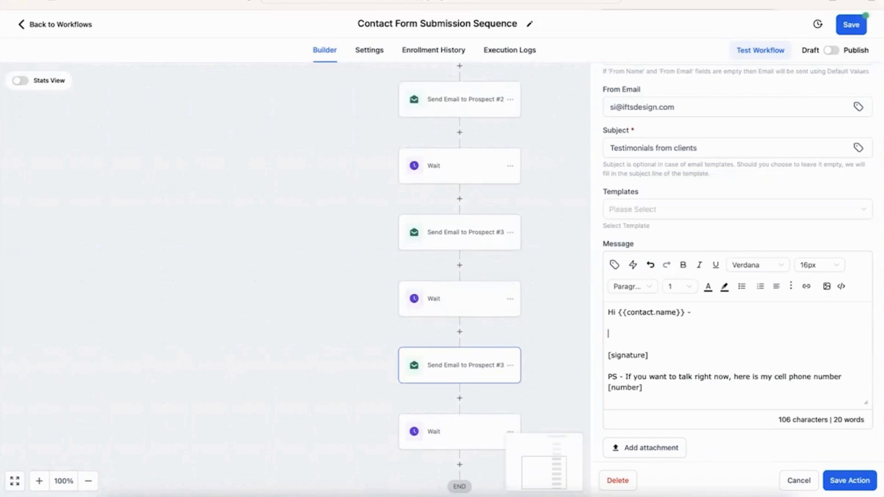
type("Want")
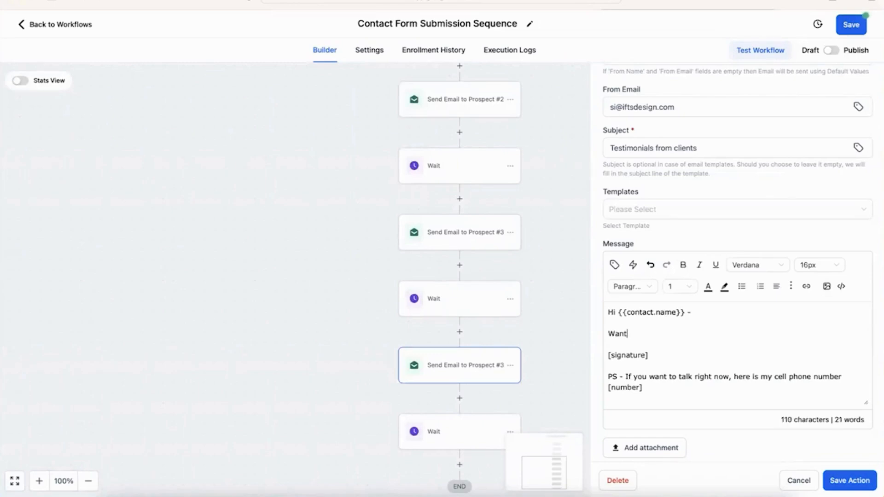
type(" to know what")
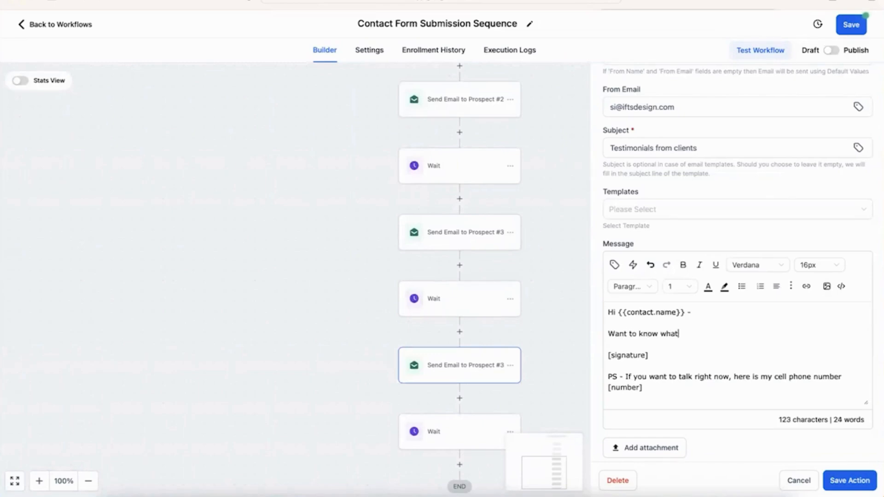
type(" it is like to work with us?")
key("Return")
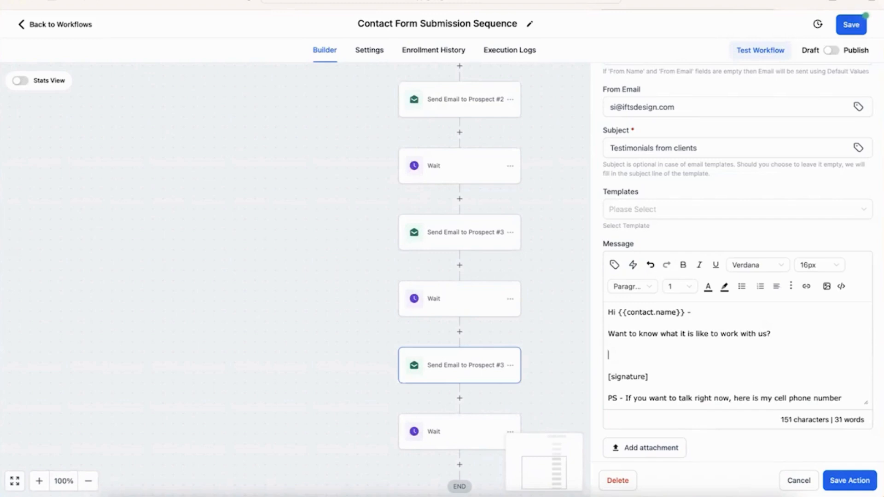
type("Ask our happy clients")
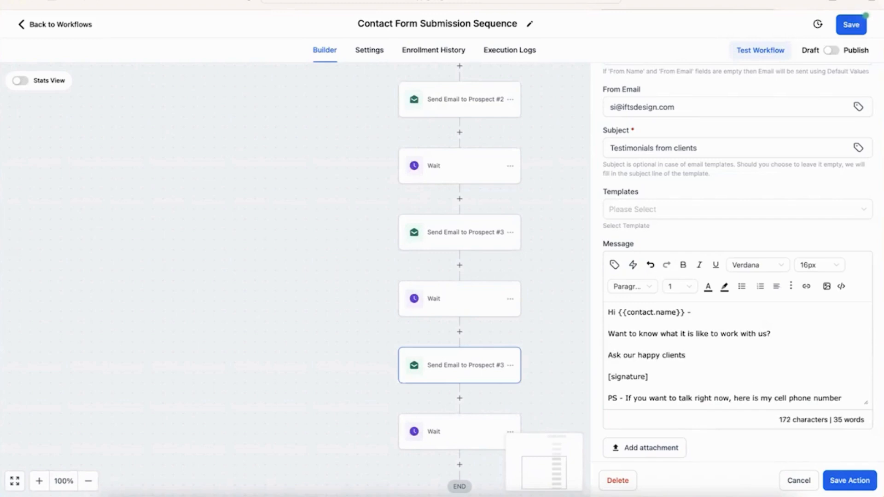
key("Return")
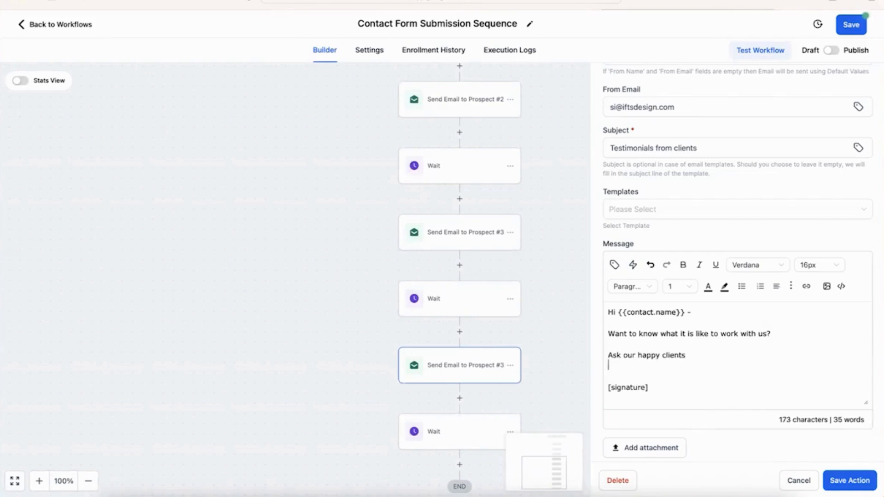
Step: Add Google review, Embedded video testimonial and Facebook review lines, then save the step
type("Gooeg")
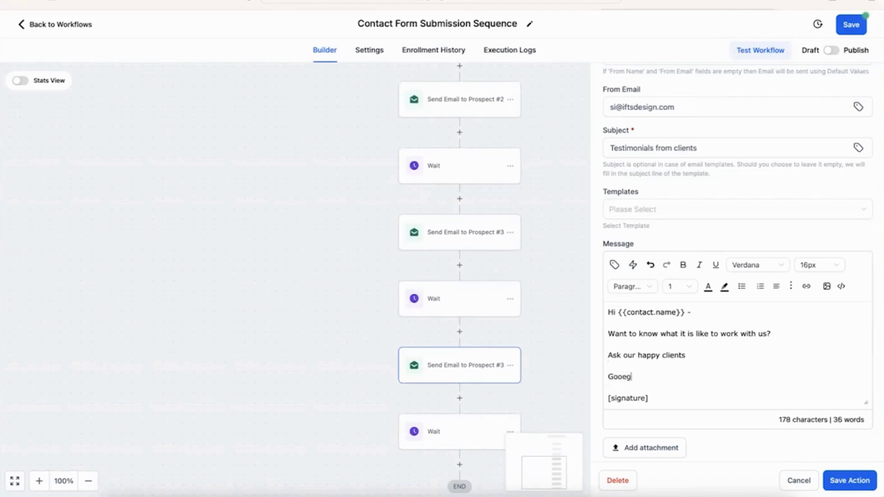
key("BackSpace")
key("BackSpace")
key("BackSpace")
type("oge")
key("BackSpace")
type("le reviewWel")
key("BackSpace")
key("BackSpace")
key("BackSpace")
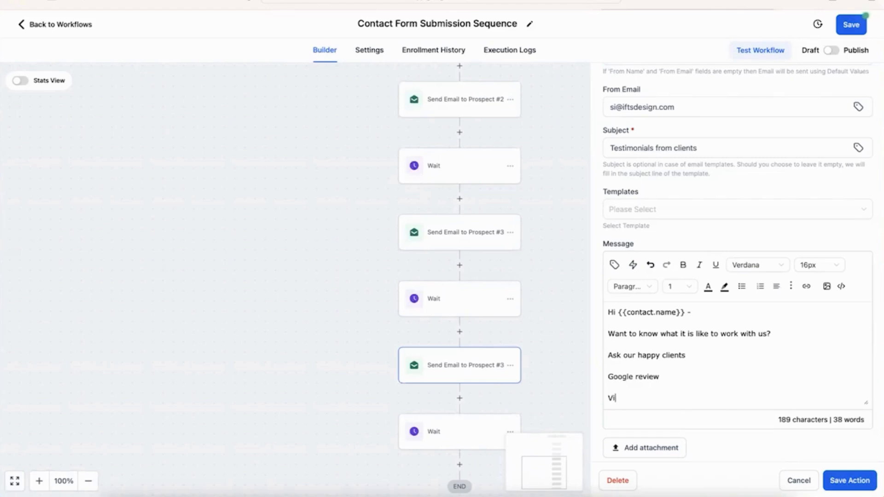
type("Embedded video testimonial")
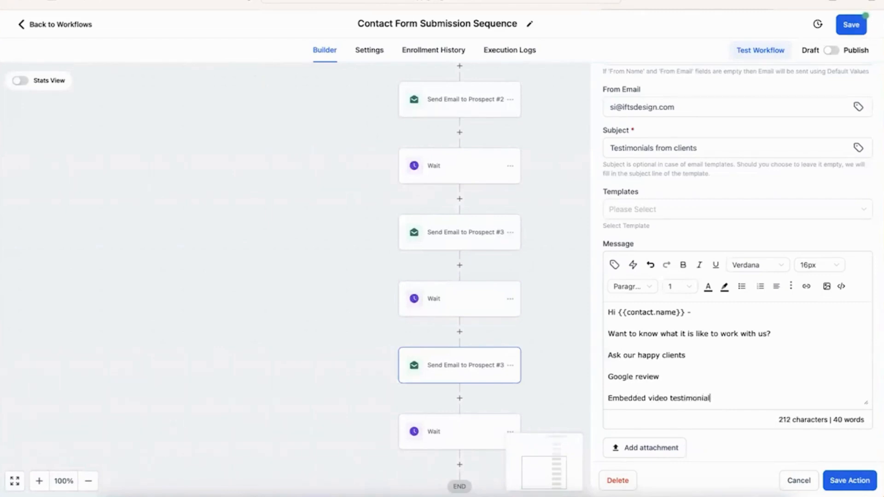
key("Return")
type("Face")
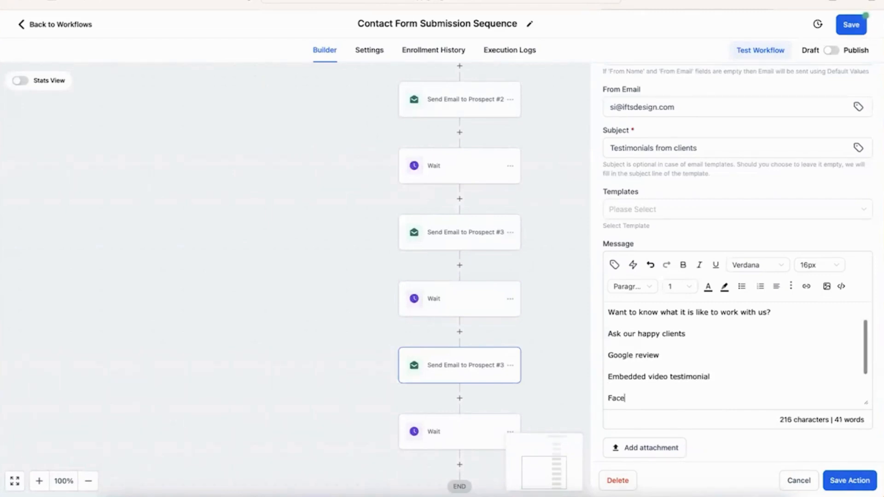
type("book review")
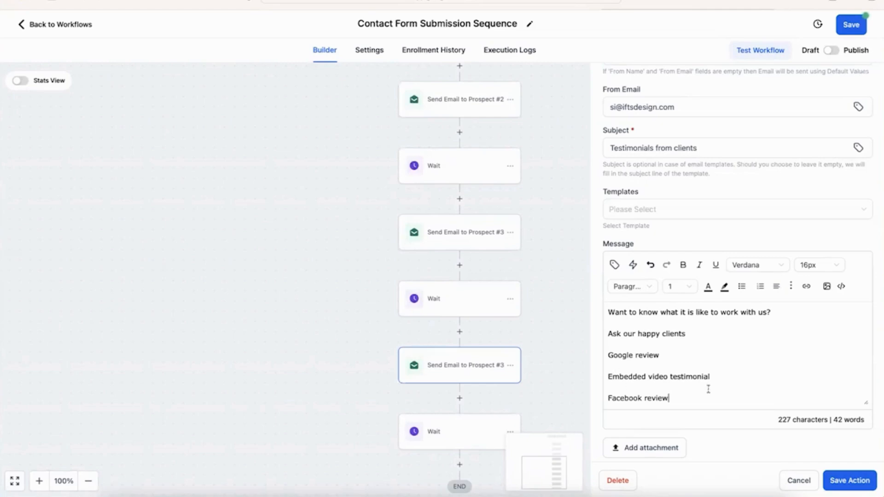
left_click(849, 479)
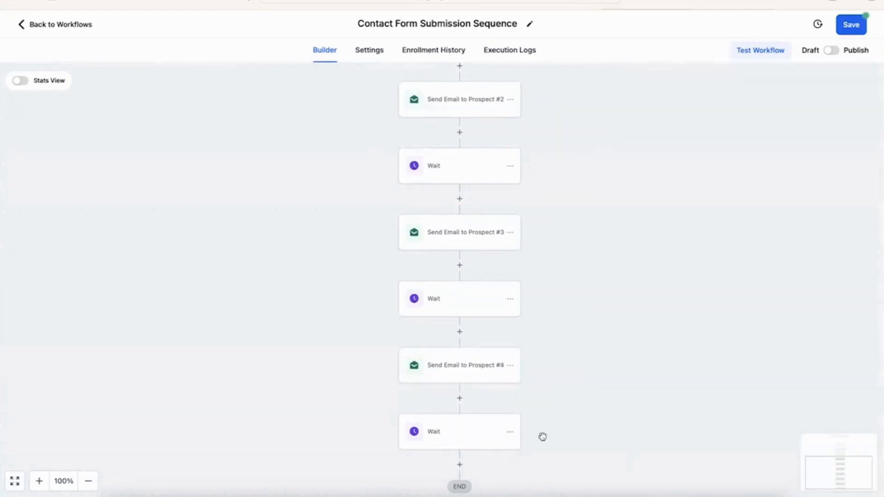
Step: Increase the Wait after the Prospect #4 email from 2 to 3 days and save it
left_click(447, 440)
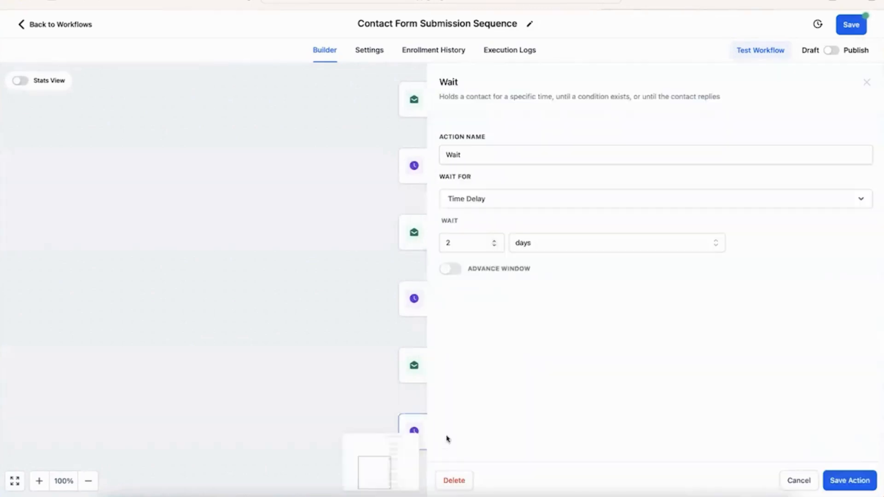
left_click(494, 241)
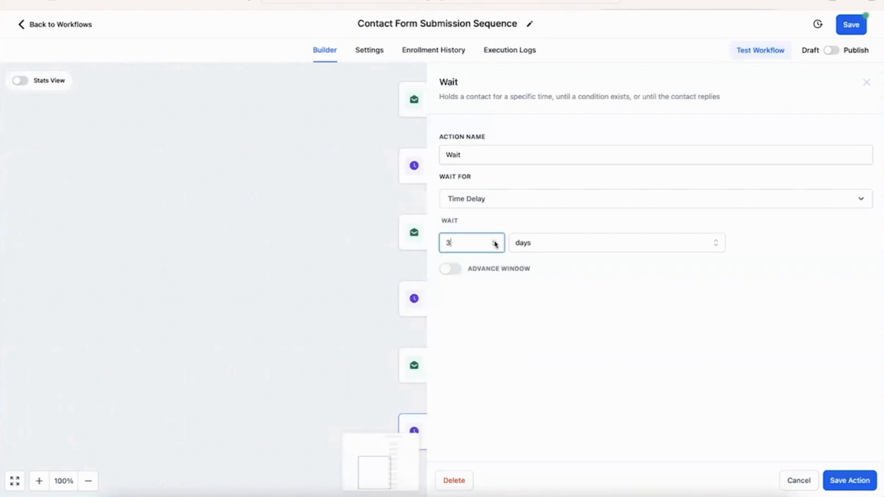
left_click(844, 481)
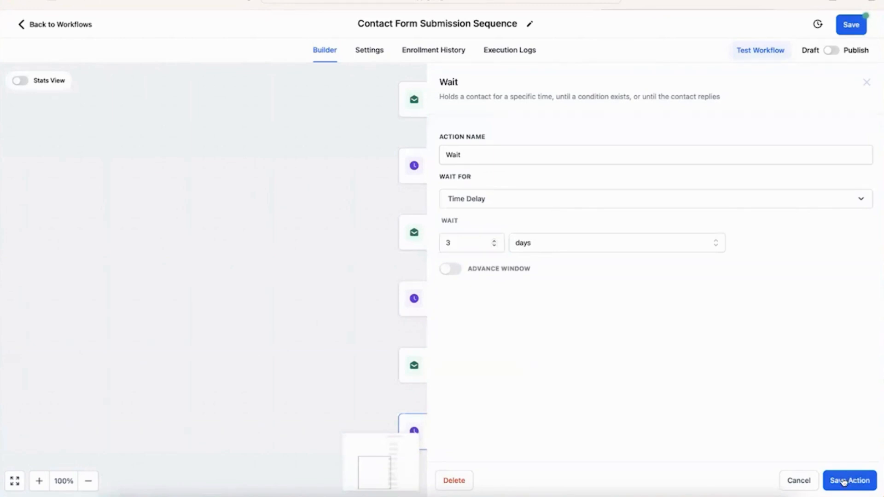
scroll(717, 350, "down", 1)
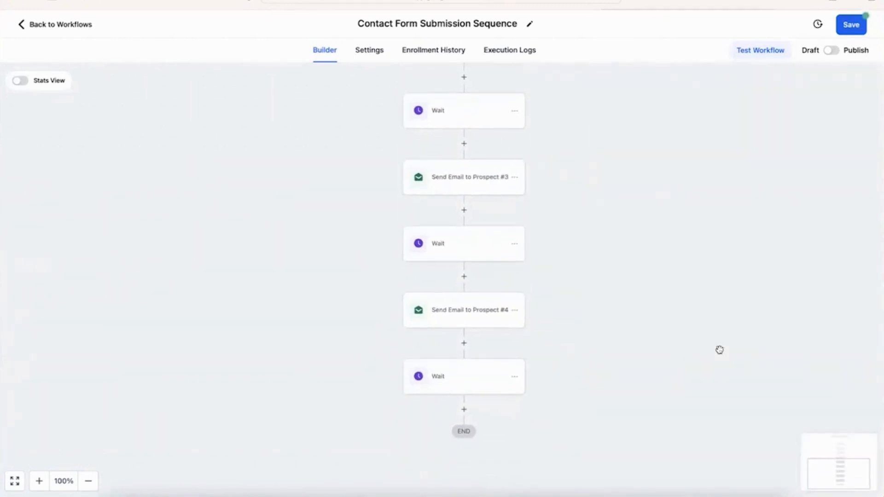
Step: Copy the Prospect #4 email step and paste it at the end of the workflow
left_click(515, 312)
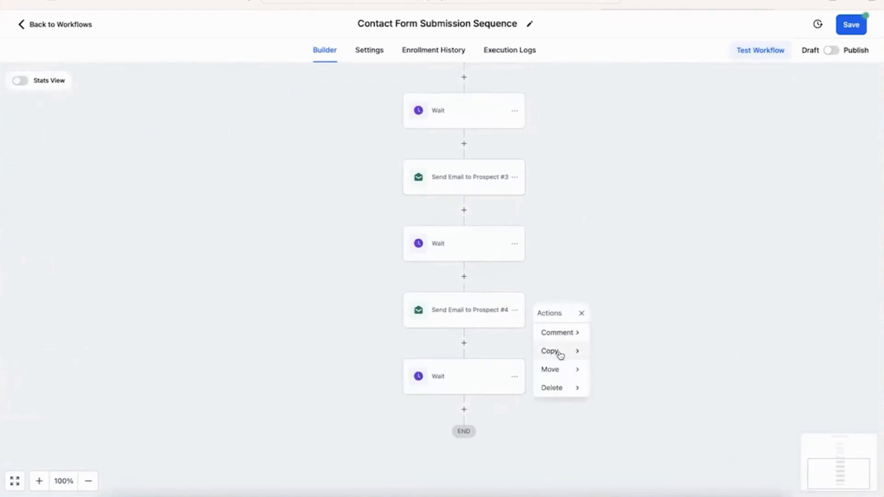
left_click(585, 354)
left_click(621, 352)
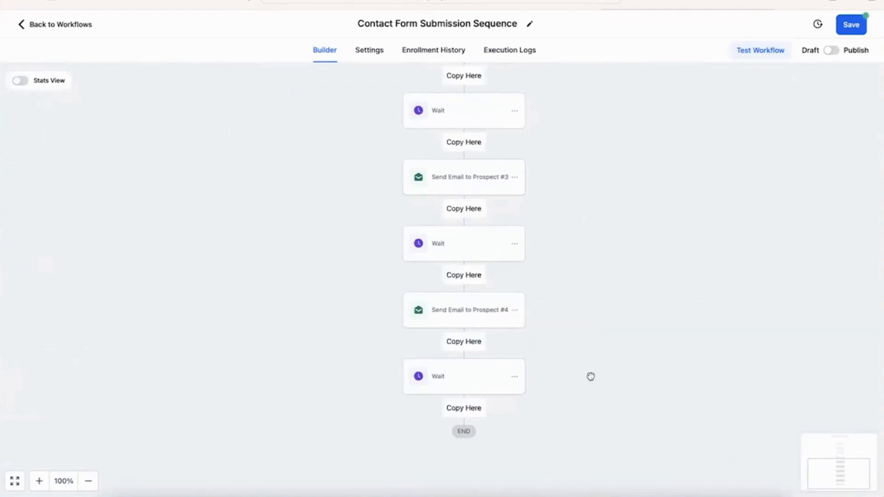
left_click(476, 410)
scroll(606, 359, "down", 1)
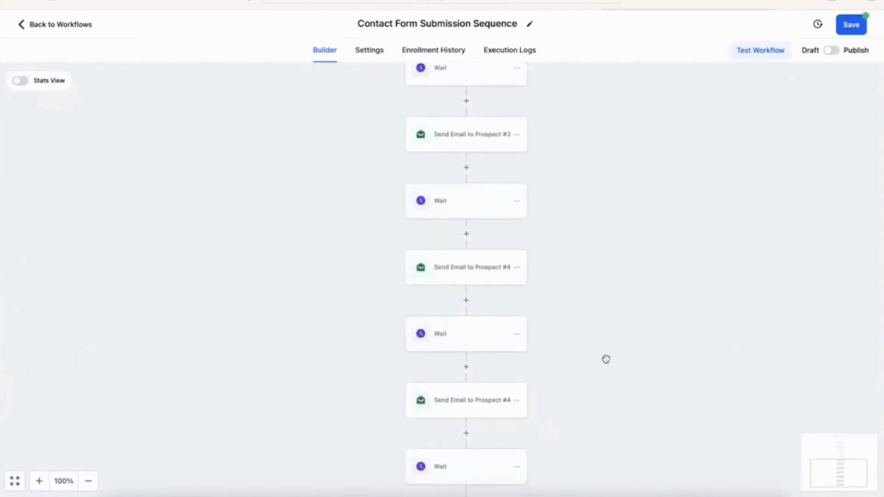
scroll(605, 359, "down", 1)
Step: Rename the copy to Send Email to Prospect #5 with subject 'Let's get started'
left_click(477, 373)
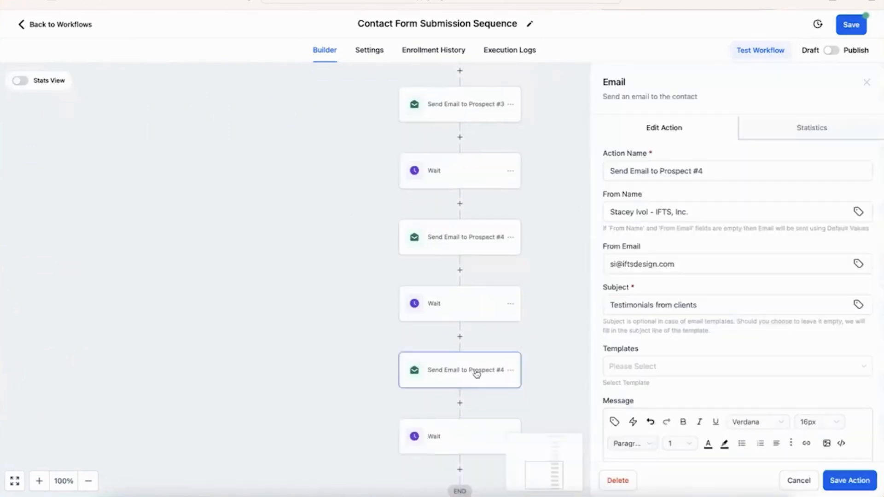
left_click(725, 172)
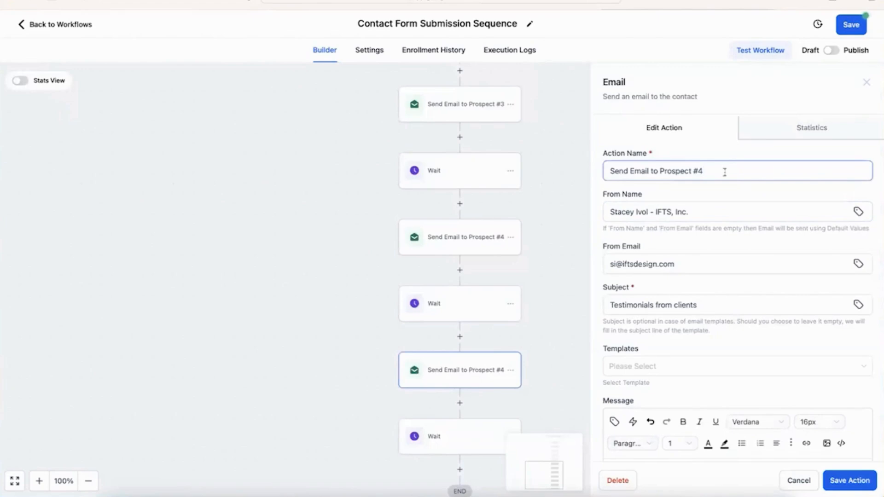
key("BackSpace")
type("5")
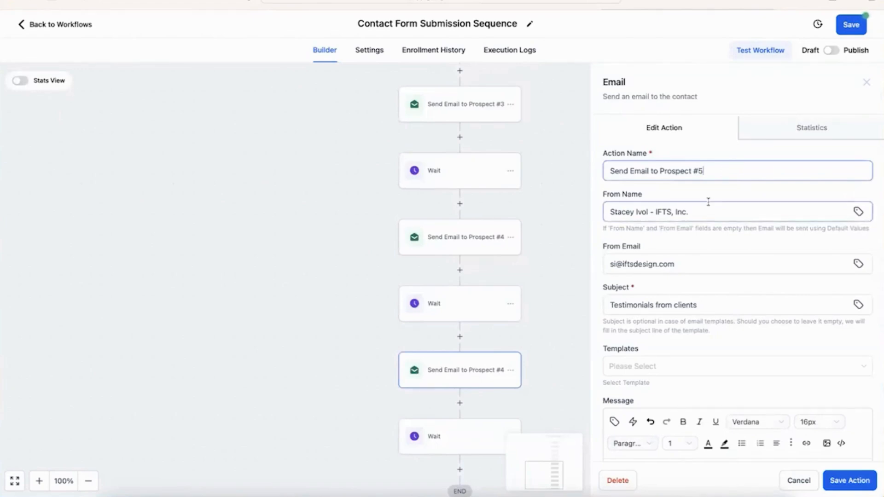
scroll(709, 201, "down", 2)
left_click(693, 205)
key("ctrl+shift+Left")
key("ctrl+shift+Left")
key("ctrl+shift+Left")
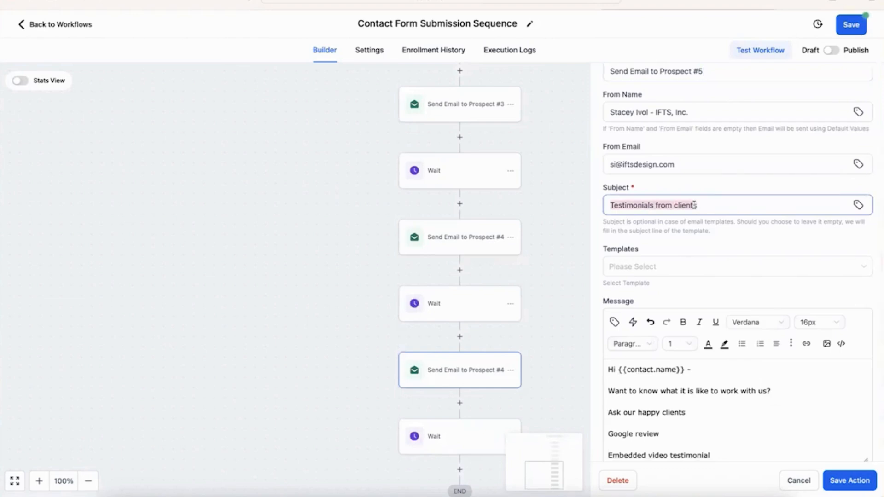
type("Let's ")
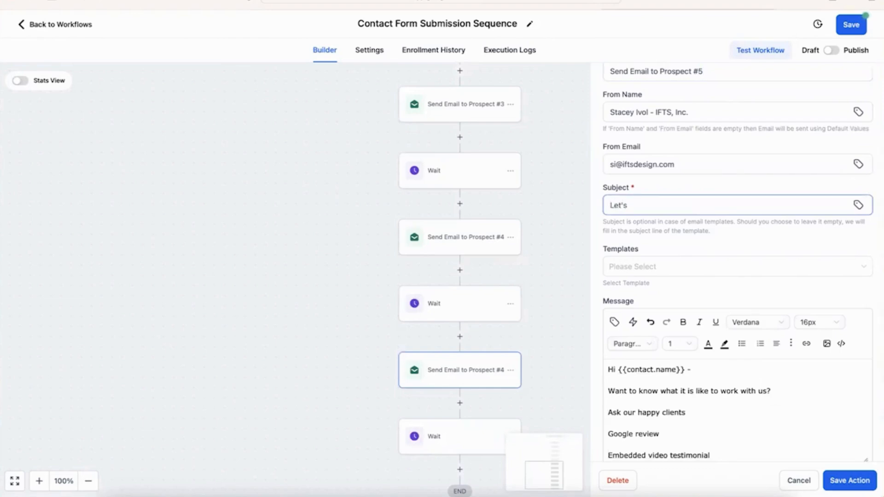
type("get started")
Step: Replace the testimonial lines with 'Any questions or concerns, let us know. If not, let's get started!'
scroll(765, 300, "down", 2)
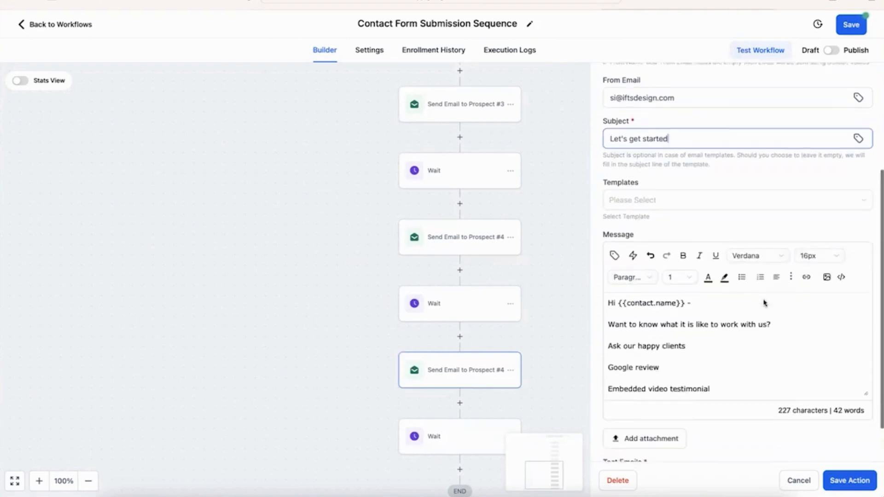
left_click_drag(712, 376, 669, 334)
key("BackSpace")
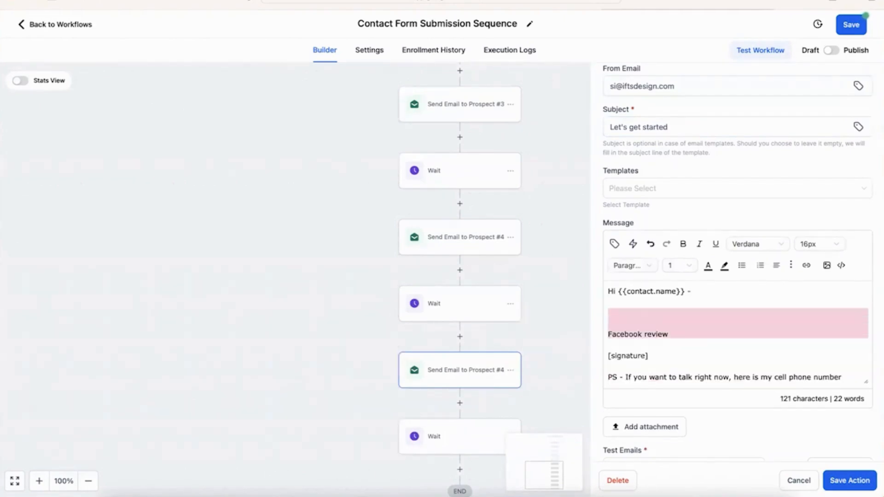
key("BackSpace")
key("Return")
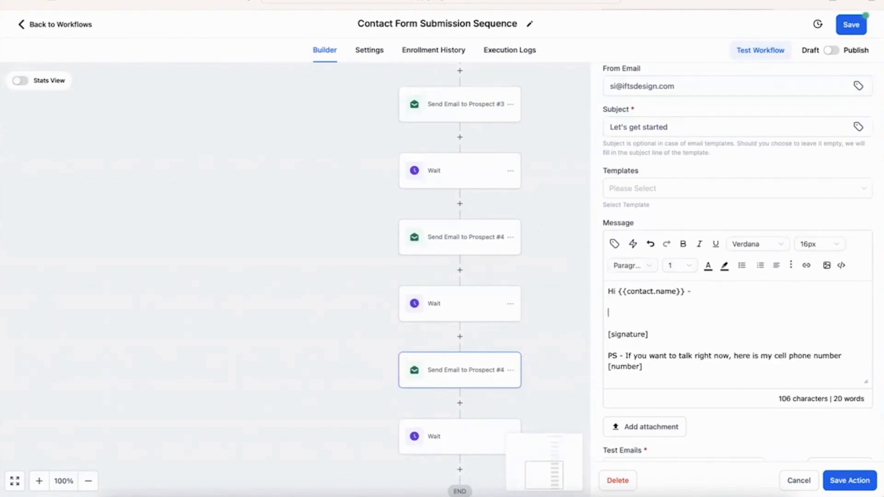
type("Any questions or con")
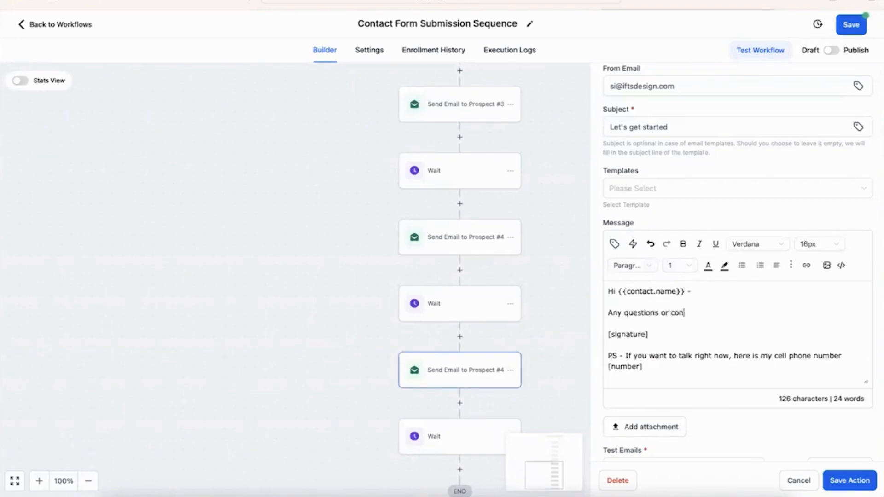
type("cerns, let us know.")
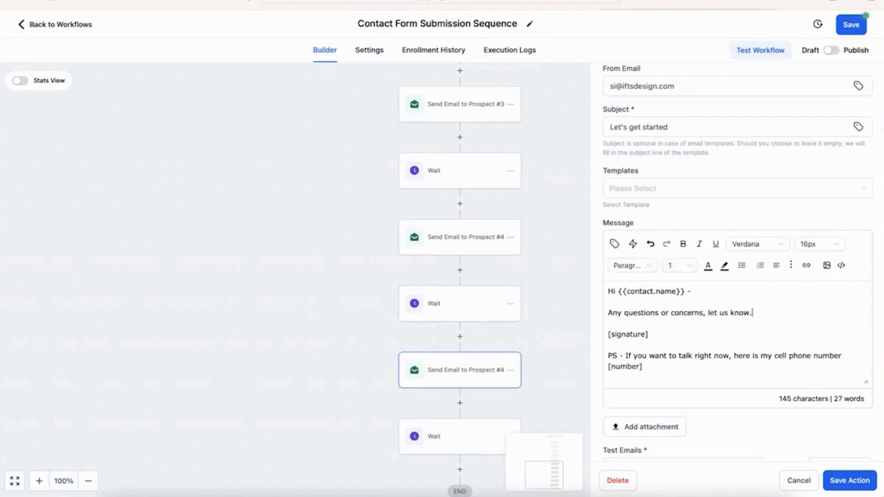
type("  If not, let's get started!")
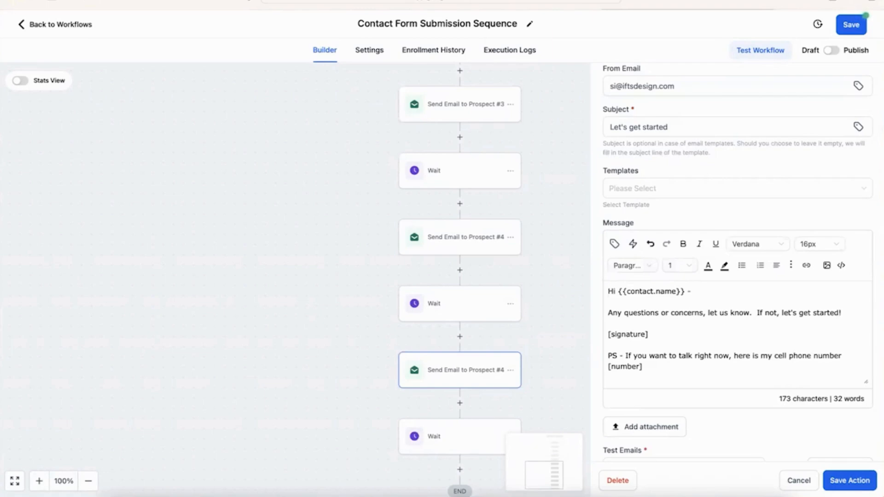
type("  phone number")
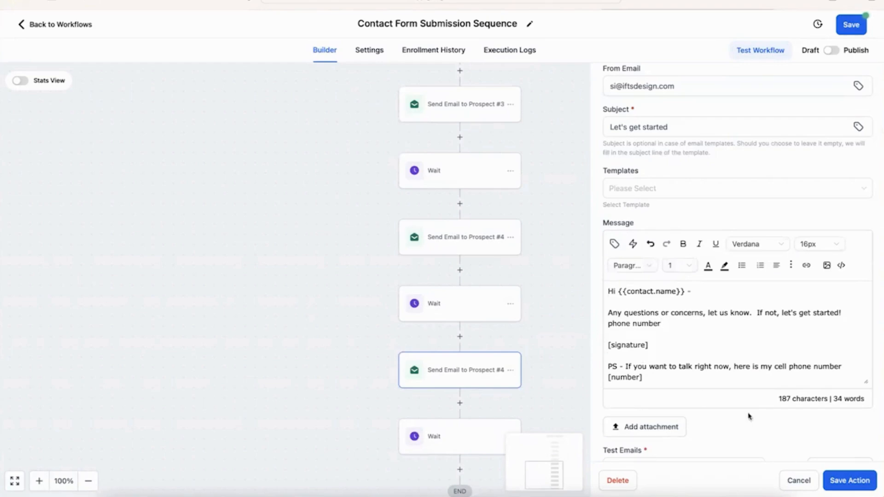
Step: Save the Prospect #5 email, delete the trailing Wait step, and save the workflow
left_click(837, 479)
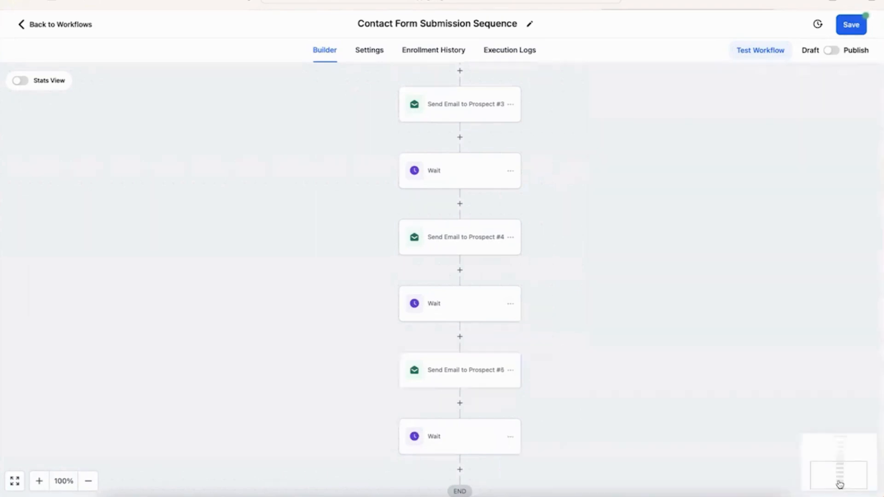
left_click(511, 437)
scroll(512, 439, "down", 1)
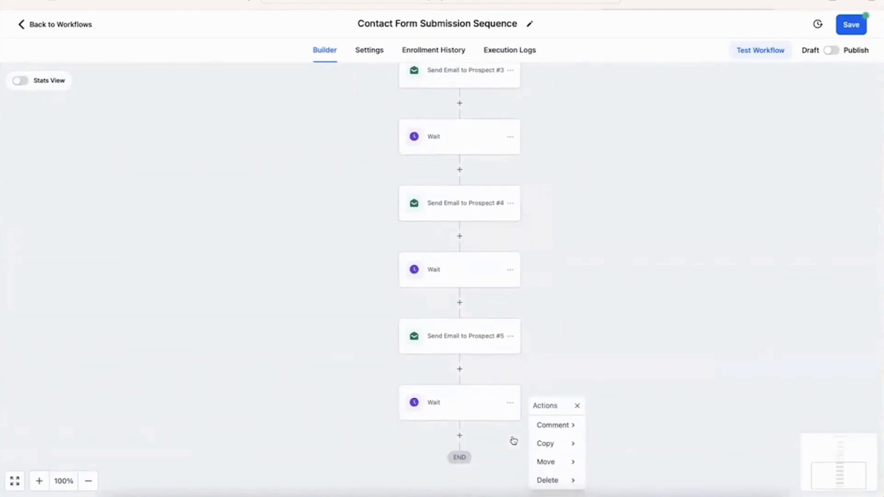
left_click(552, 486)
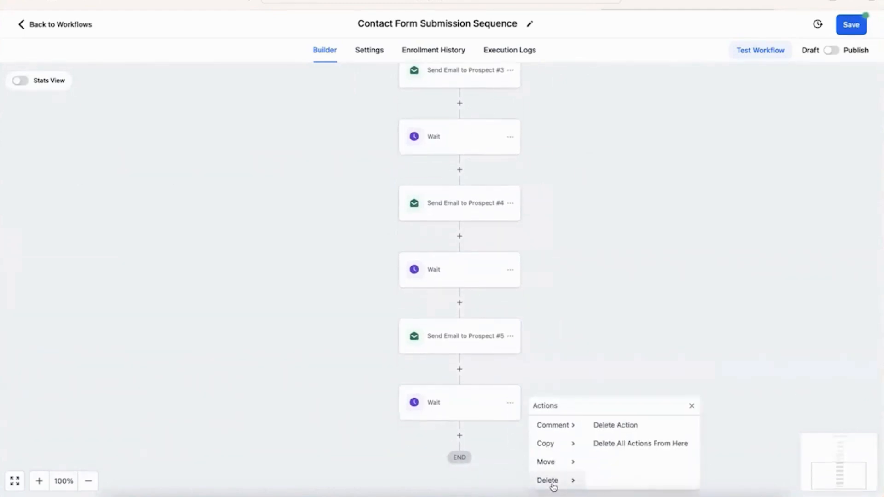
left_click(656, 425)
left_click(537, 284)
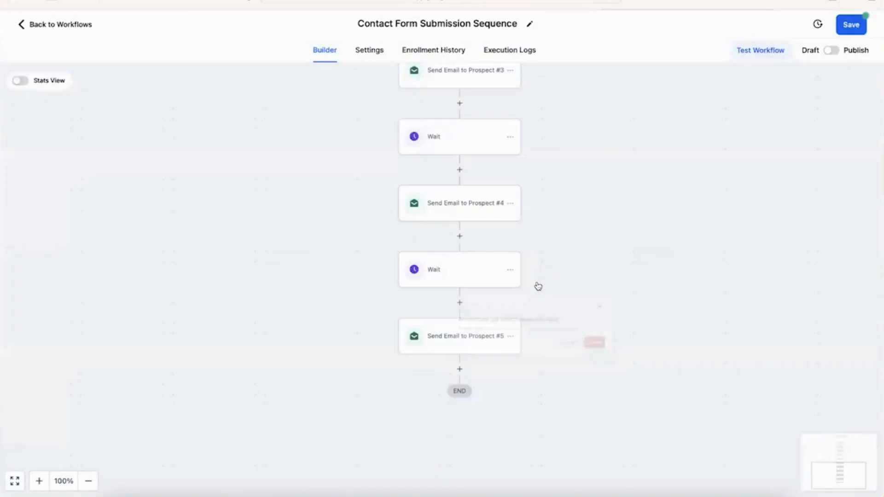
left_click(858, 28)
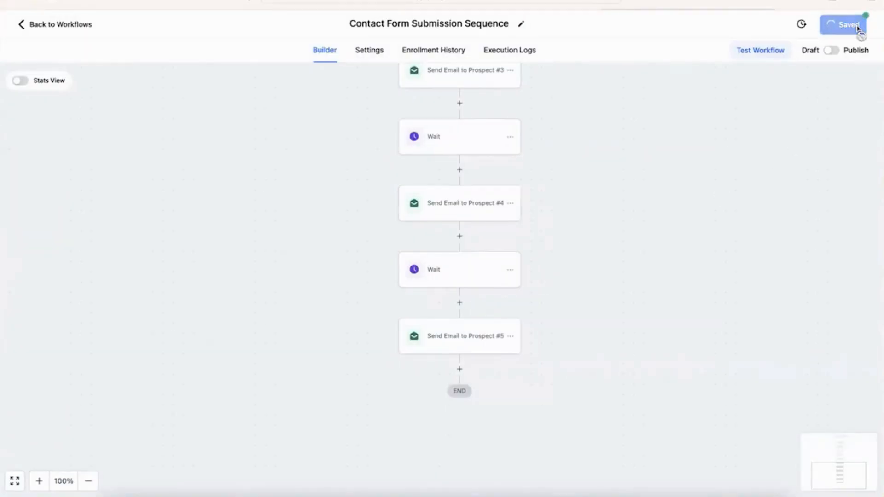
scroll(708, 281, "up", 3)
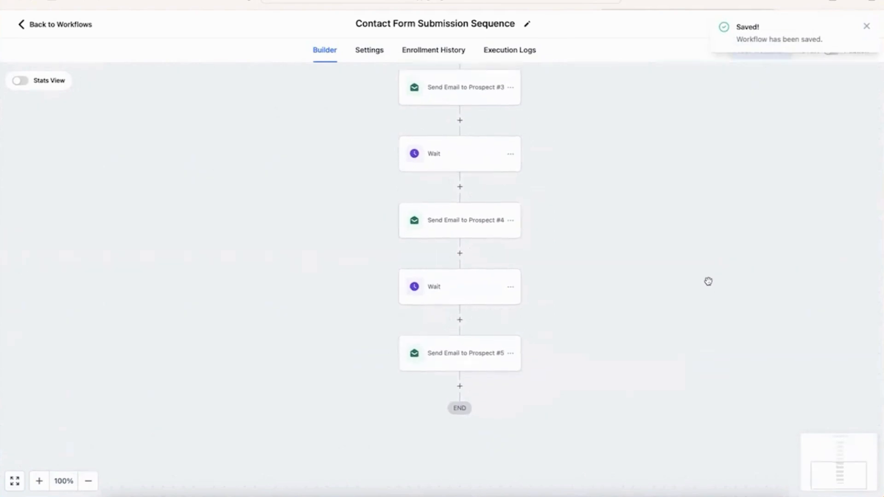
scroll(708, 282, "up", 10)
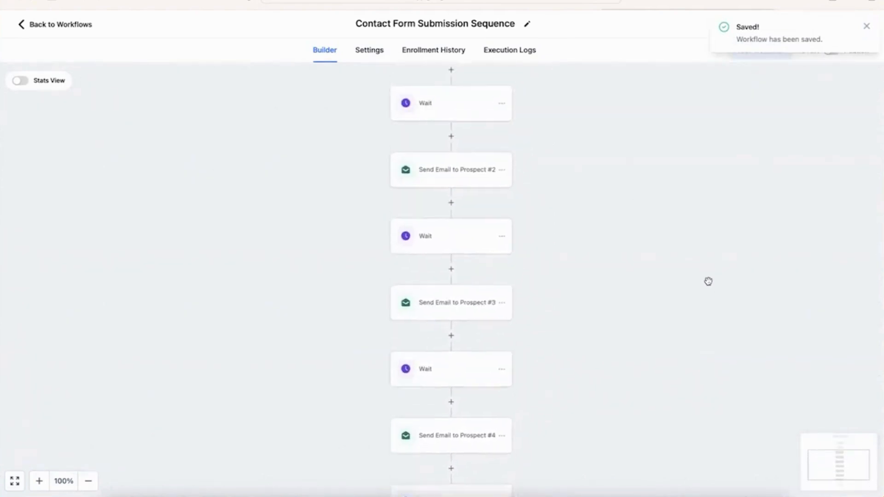
scroll(709, 281, "up", 4)
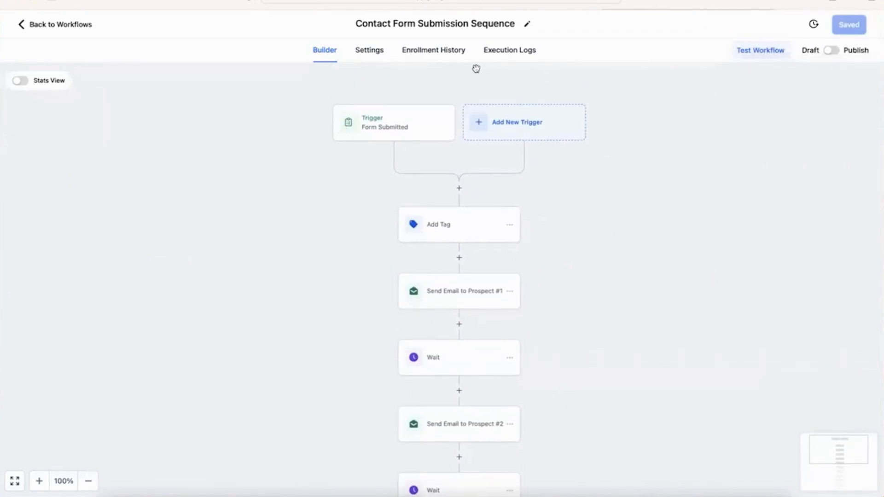
left_click(364, 58)
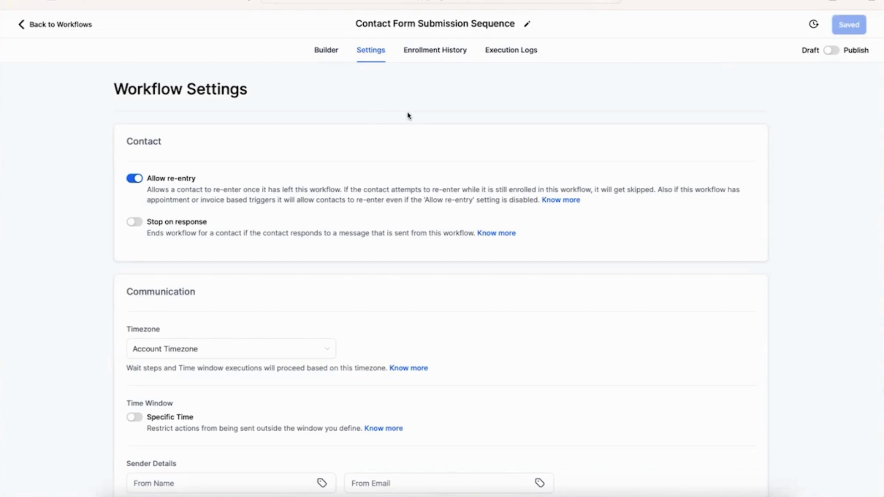
left_click(320, 51)
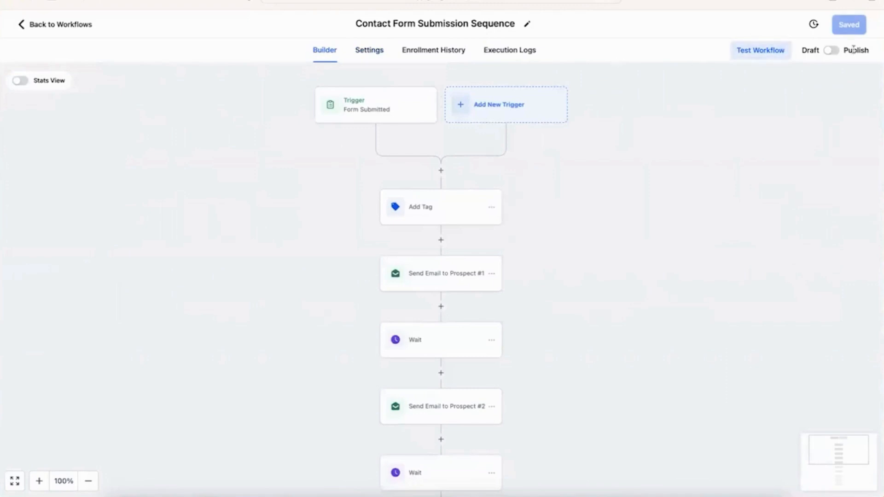
Step: Switch the workflow from Draft to Published and save it
left_click(833, 51)
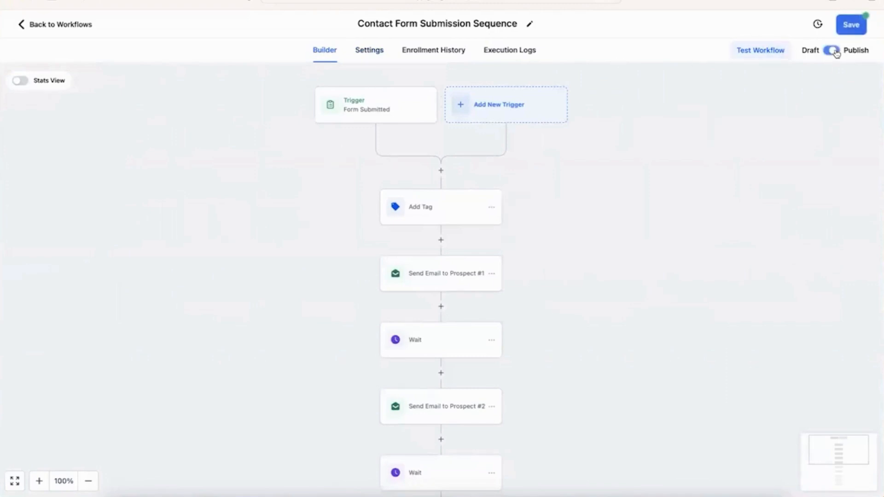
left_click(851, 25)
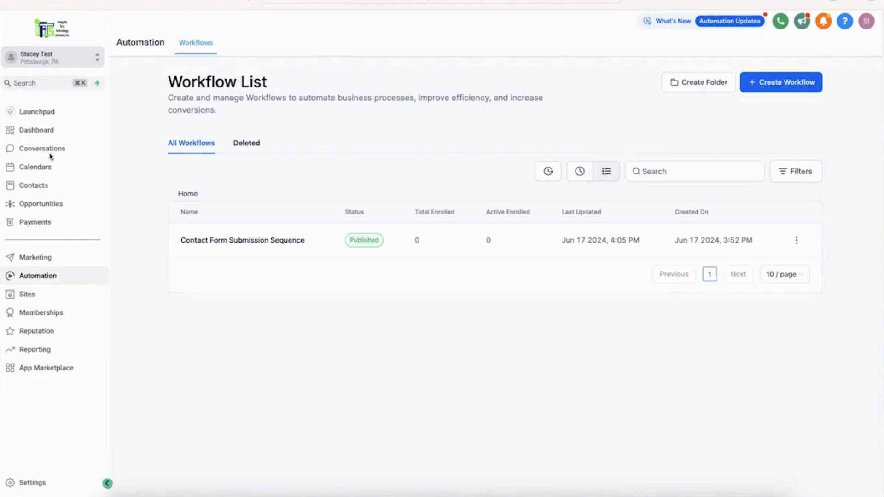
Step: Preview the Contact page of the Attorney 1 Copy website
left_click(73, 298)
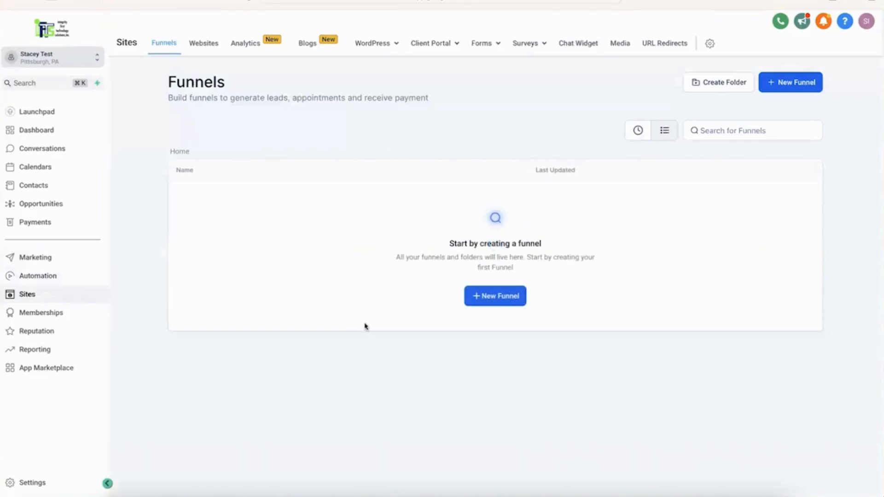
left_click(200, 44)
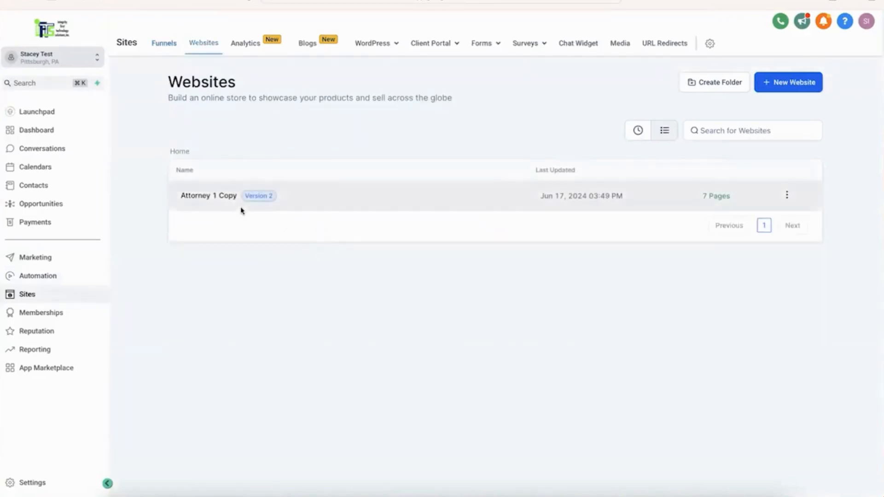
left_click(205, 196)
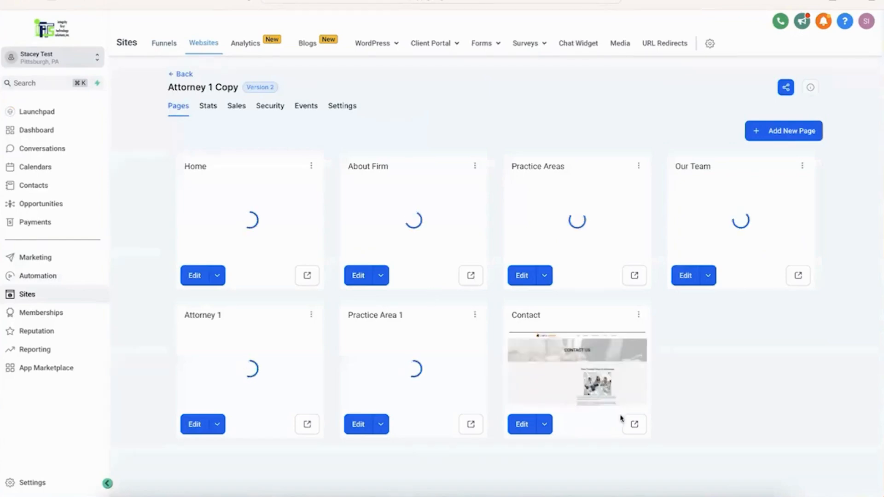
left_click(632, 424)
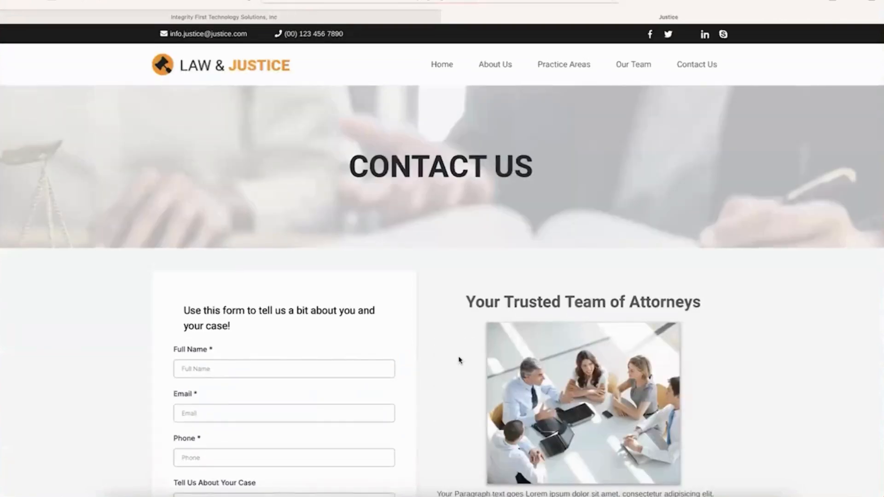
scroll(460, 360, "down", 1)
scroll(460, 361, "down", 1)
Step: Fill the contact form with a test name, email, phone and an adoption case description
left_click(304, 268)
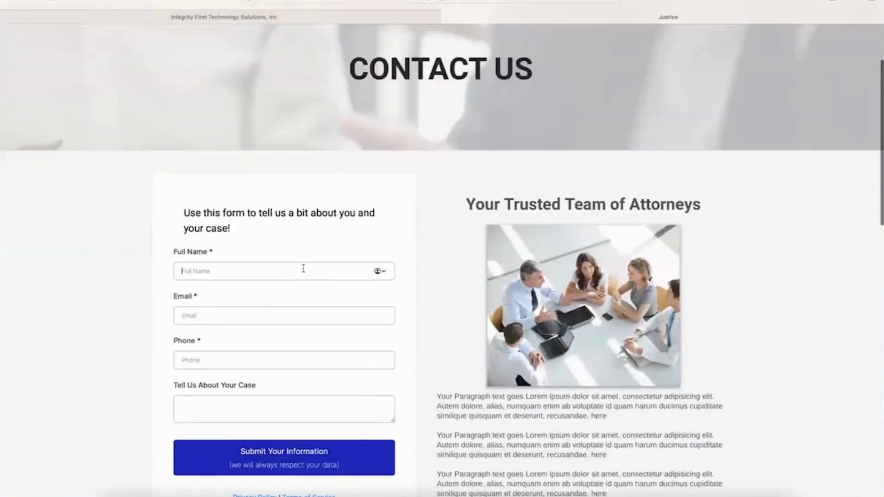
type("Jane")
type("Smith")
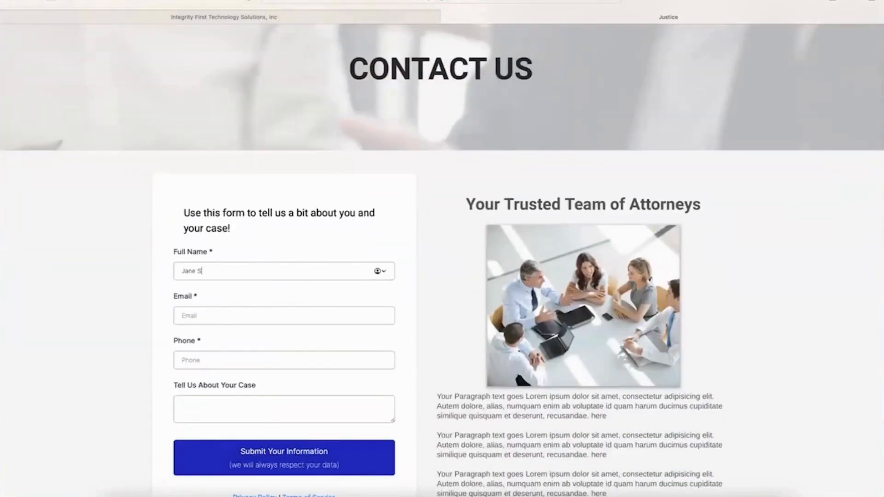
key("Tab")
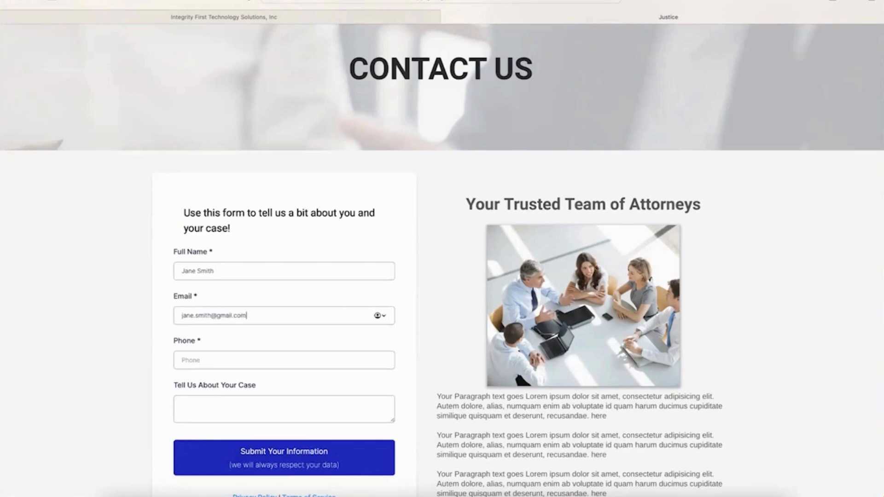
key("Tab")
type("412-55")
type("555-")
type("1234")
left_click(256, 420)
type("I have an adoption ")
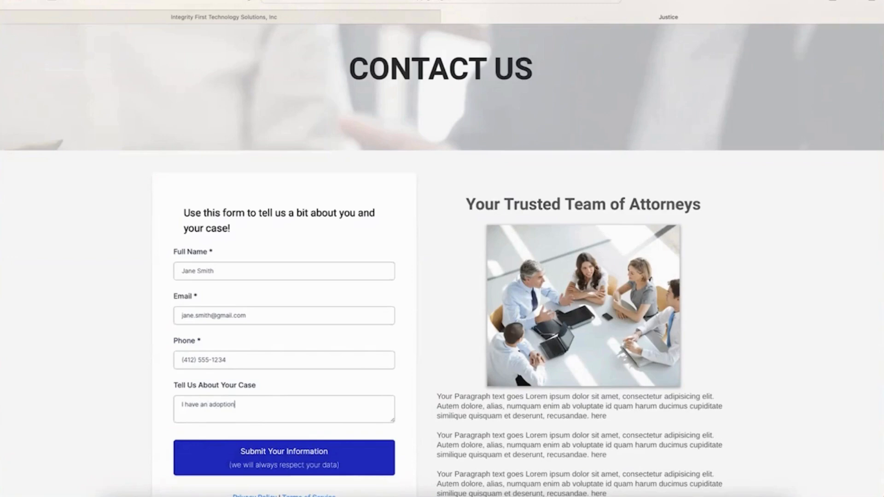
type("case that I would like you to look at")
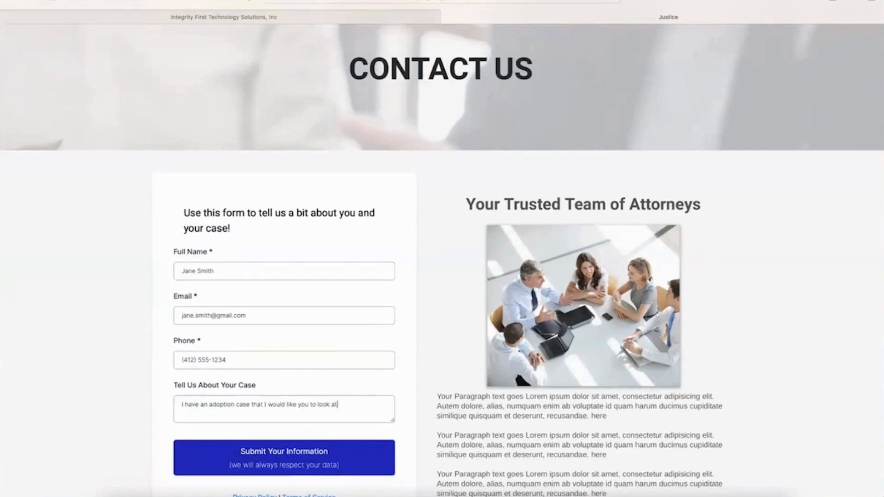
Step: Submit the test form and return to the HighLevel site pages
scroll(328, 353, "down", 2)
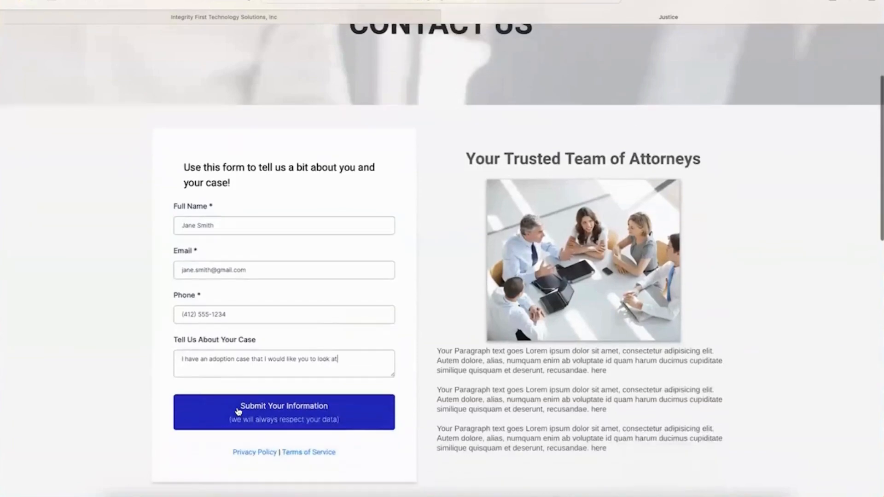
left_click(238, 411)
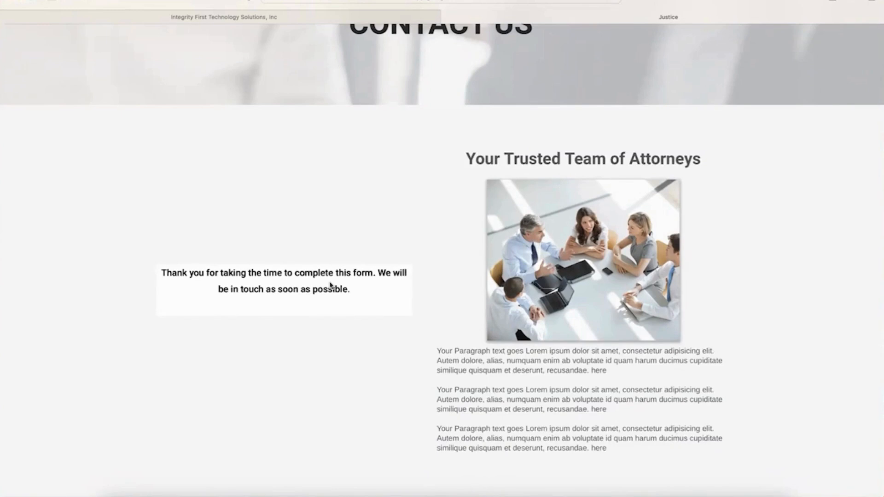
left_click(449, 20)
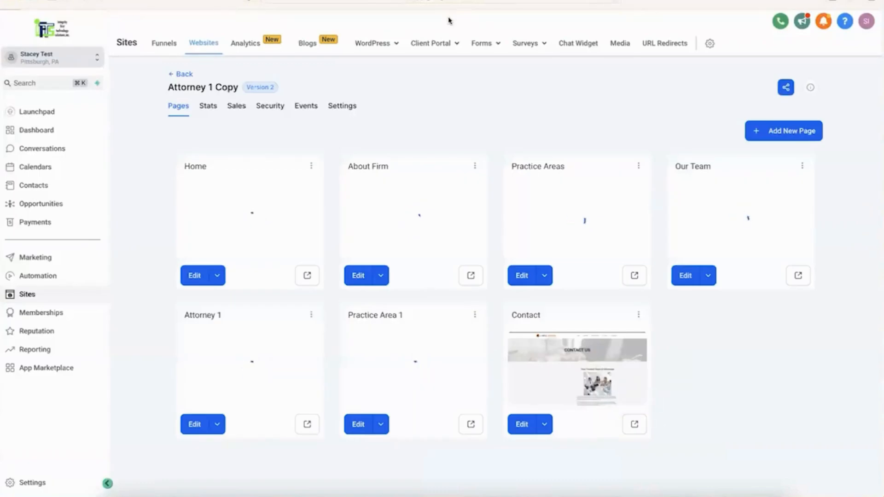
Step: Check the new contact's submitted case description under Additional Info, then return to the Workflow List
left_click(55, 184)
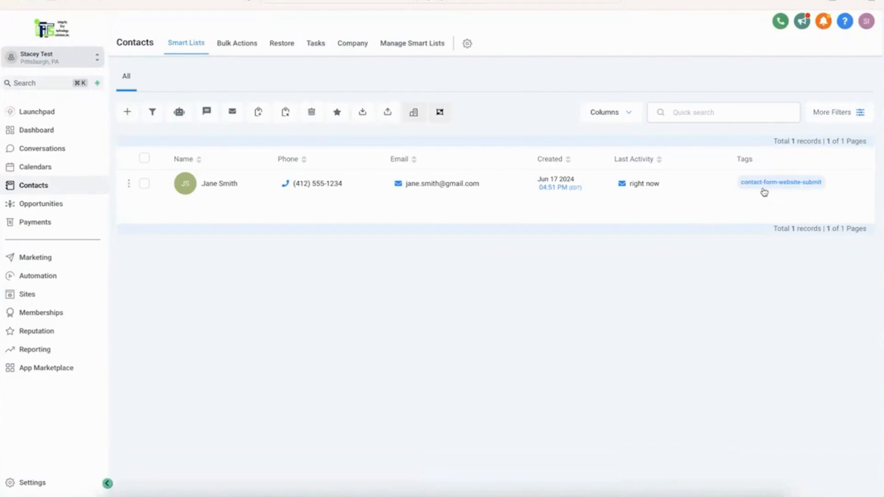
left_click(233, 189)
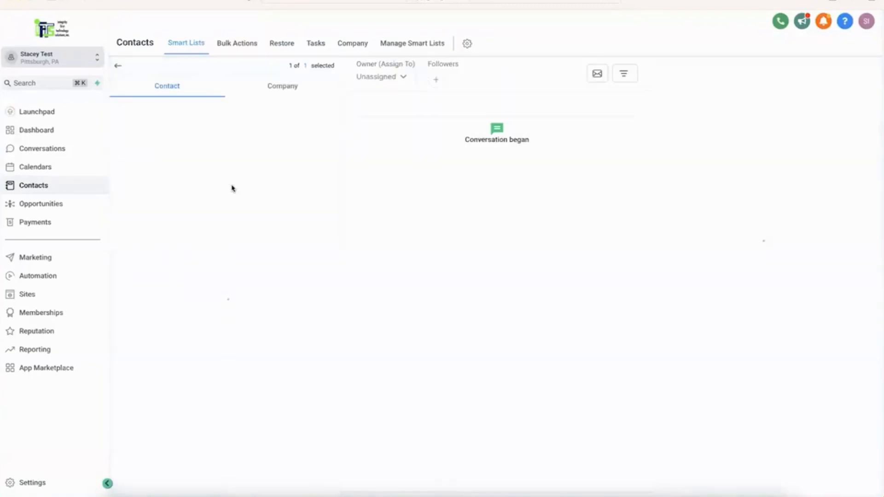
scroll(229, 261, "down", 4)
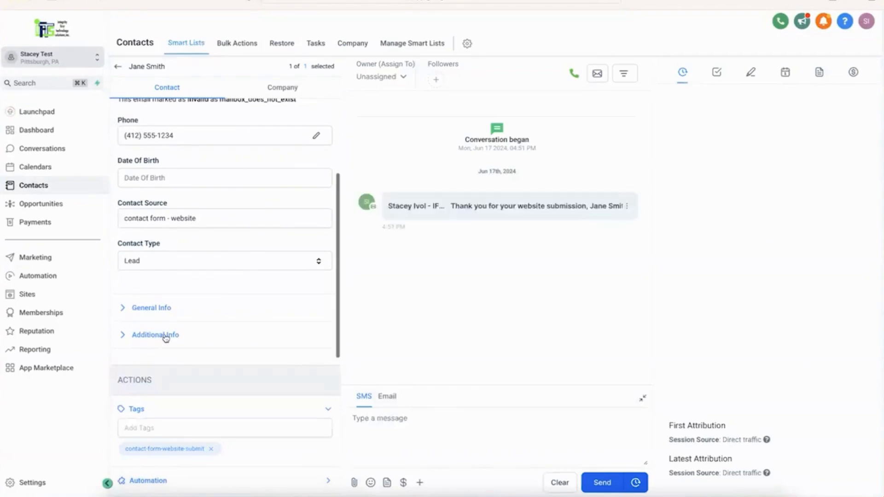
left_click(166, 337)
left_click(166, 337)
scroll(165, 338, "down", 1)
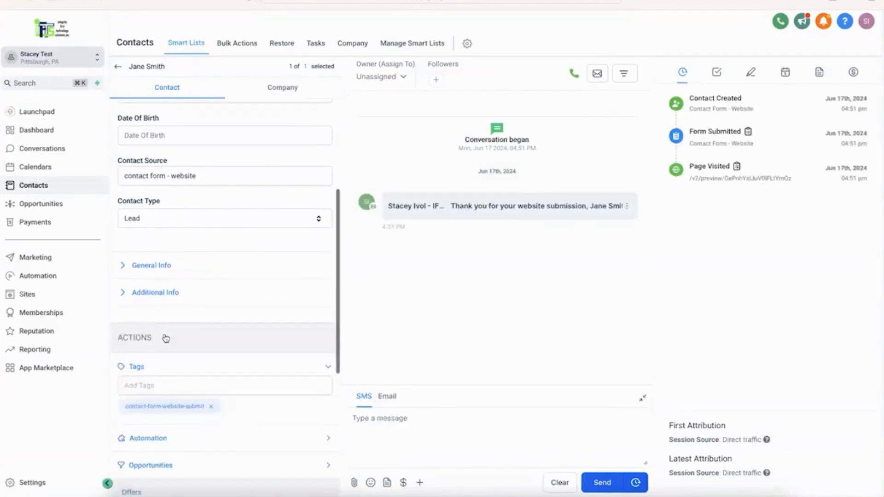
left_click(170, 293)
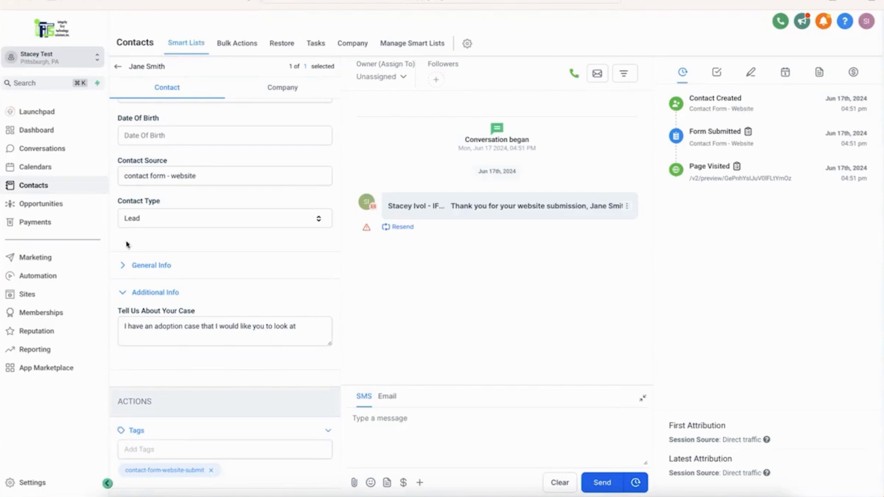
left_click(62, 278)
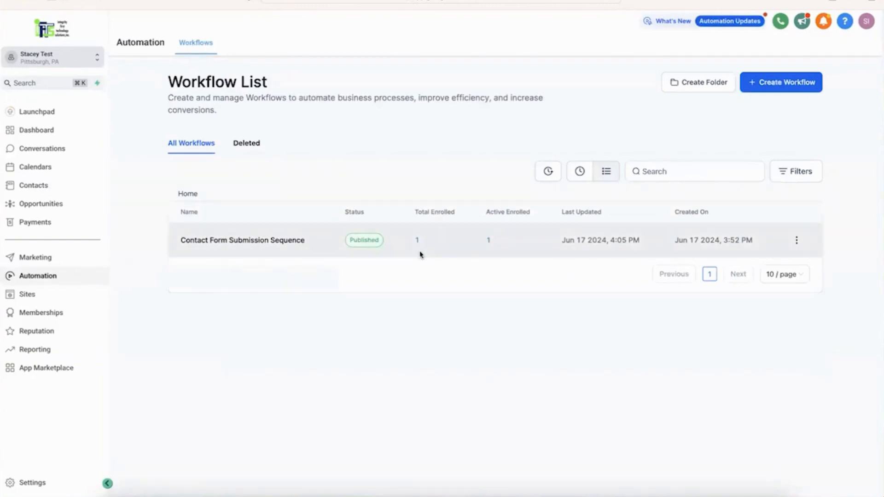
Step: Open the Contact Form Submission Sequence workflow and check its Enrollment History for the test contact
left_click(246, 247)
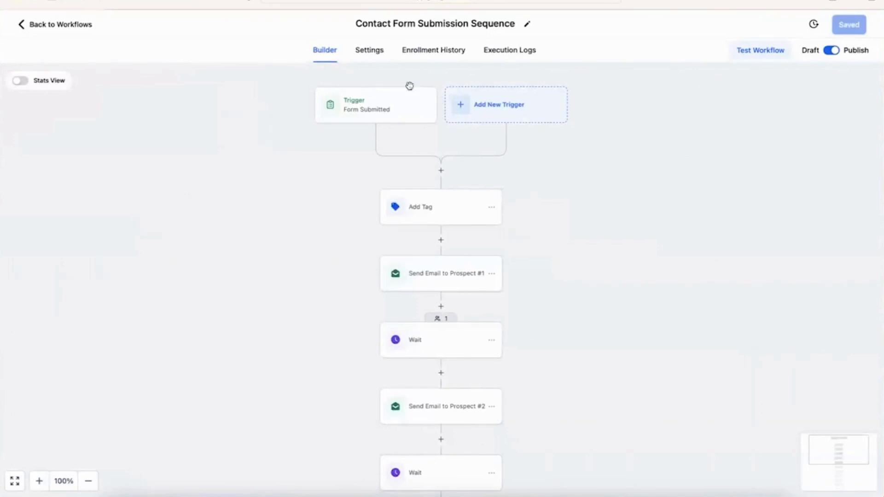
left_click(433, 51)
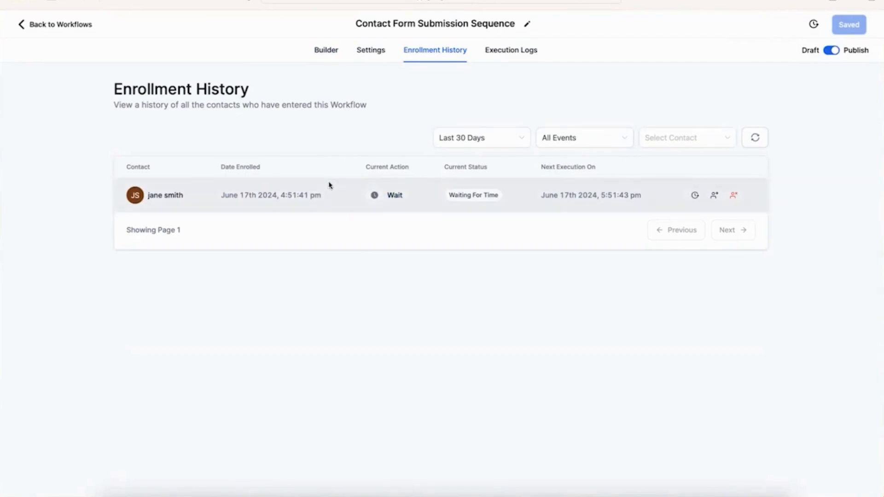
left_click(332, 52)
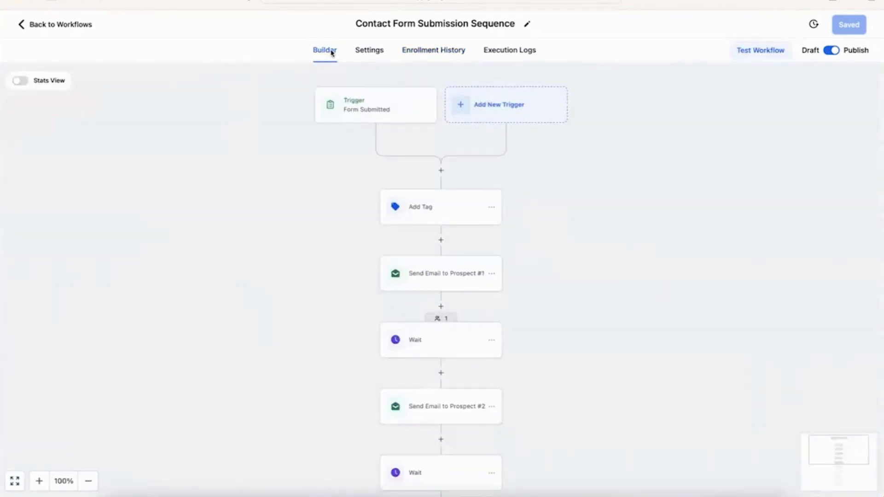
Step: Confirm the test contact is waiting at the Wait step and review its Execution Logs
left_click(438, 319)
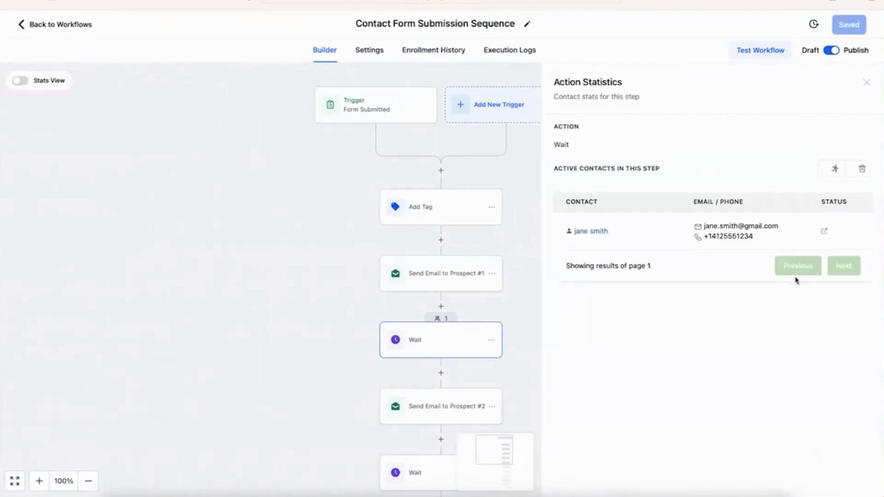
left_click(201, 186)
left_click(441, 59)
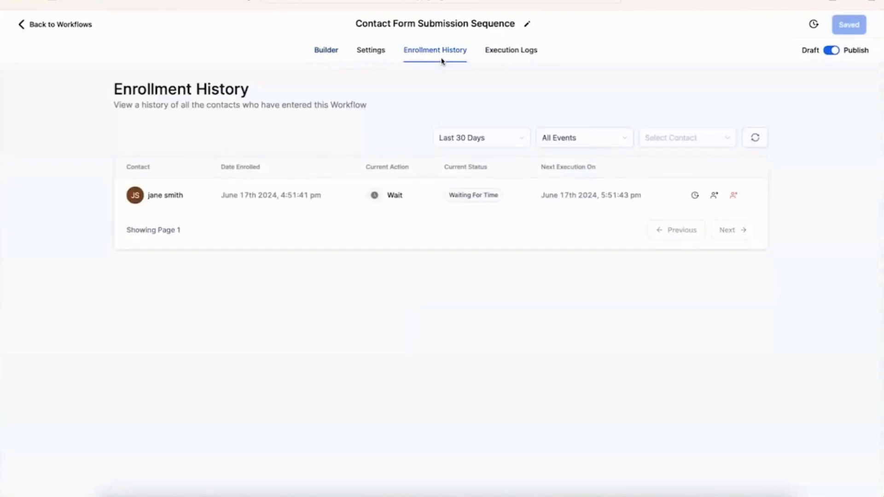
left_click(509, 53)
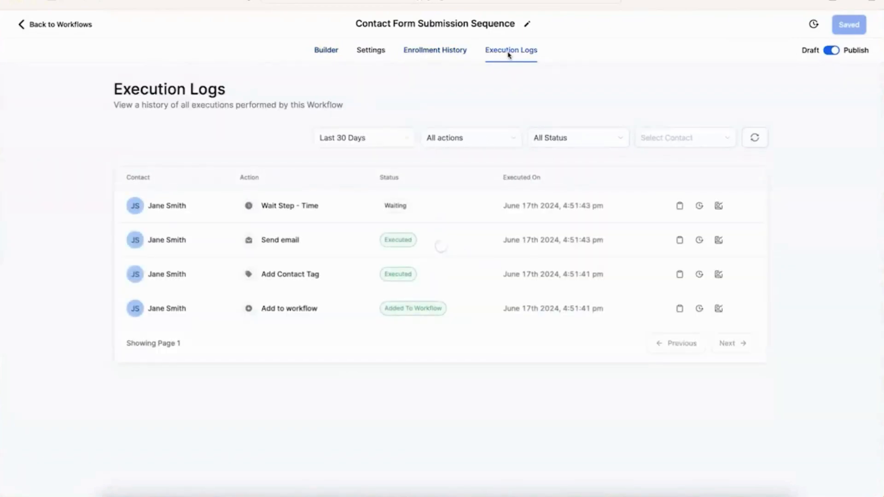
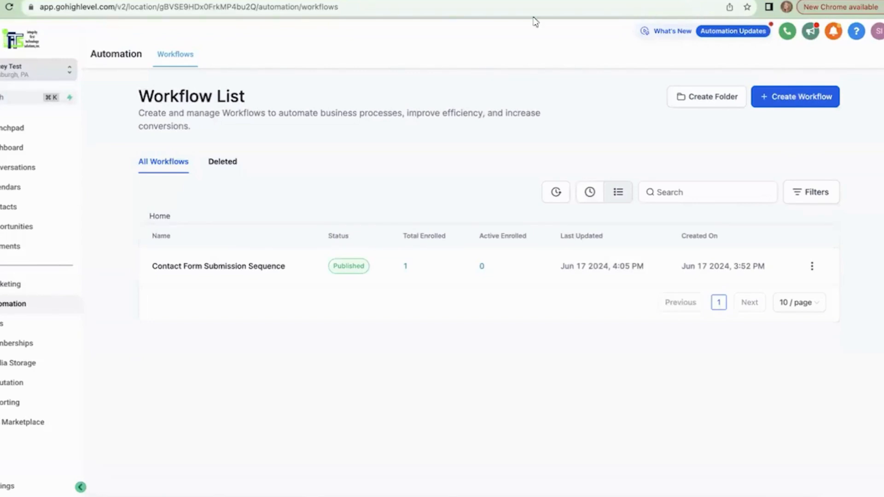
Step: Open the Contact Form Submission Sequence workflow in the builder
left_click(240, 272)
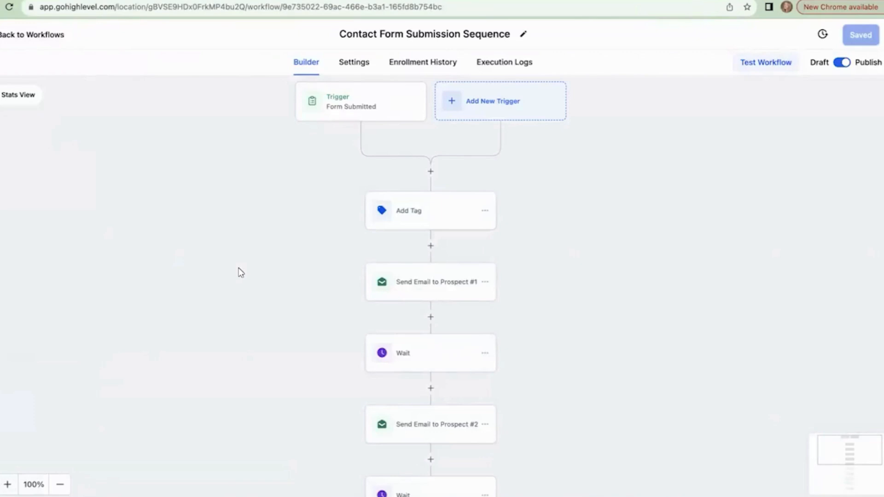
Step: Add a Send Internal Notification action right after the trigger, with notification type Email
left_click(431, 173)
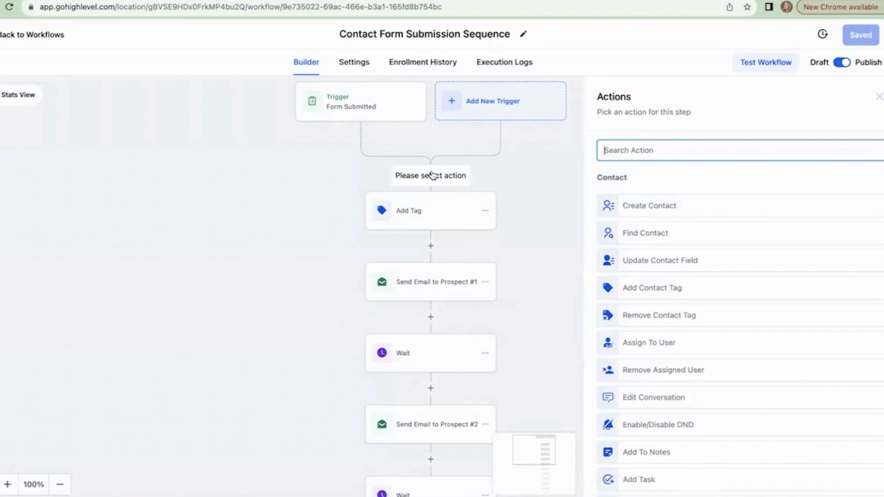
type("inter")
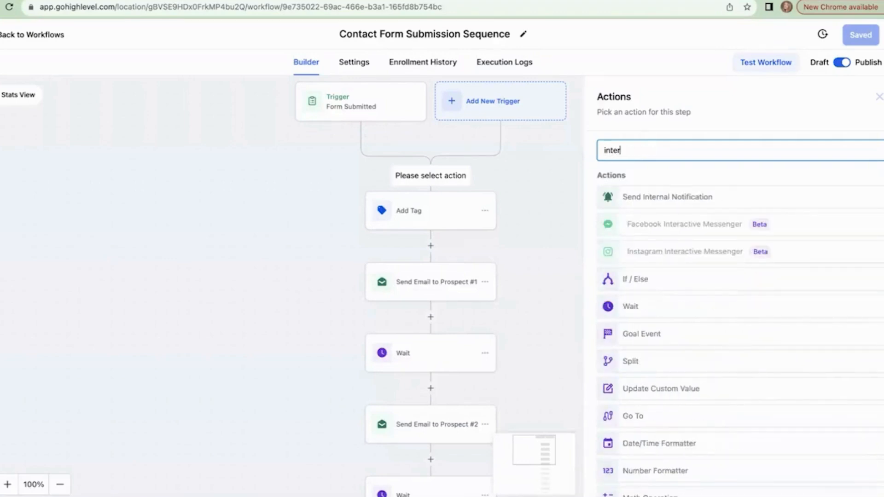
left_click(693, 197)
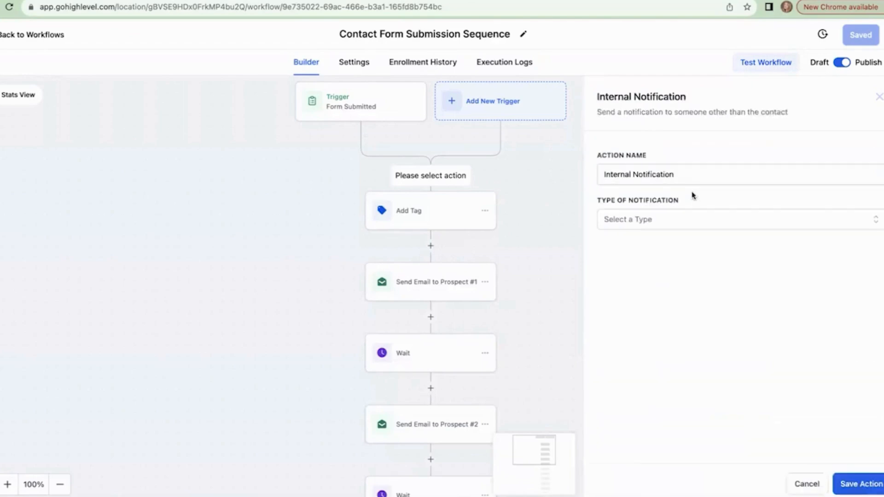
left_click(696, 221)
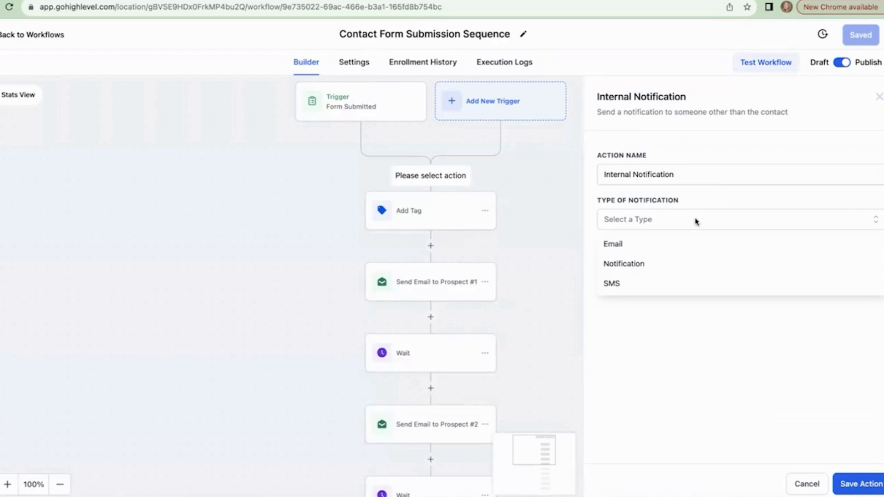
left_click(648, 245)
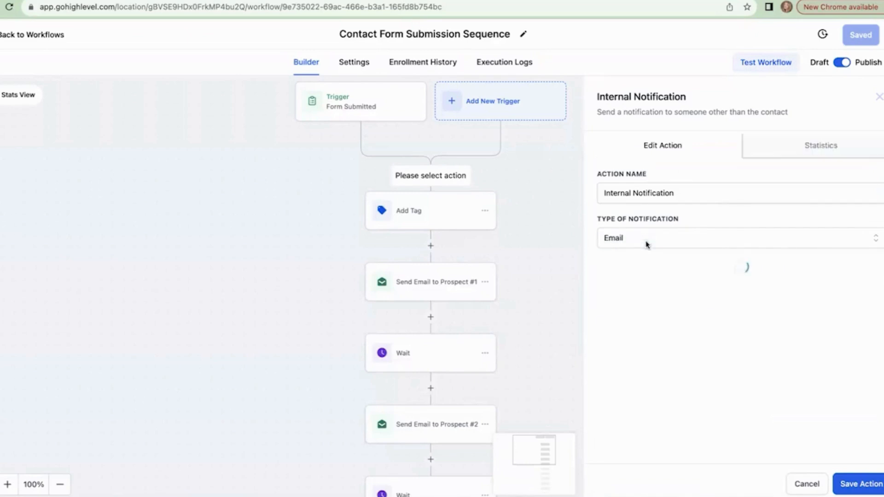
scroll(646, 243, "down", 1)
Step: Set the notification's From Name to IFTS and enter the sender e-mail address
left_click(603, 223)
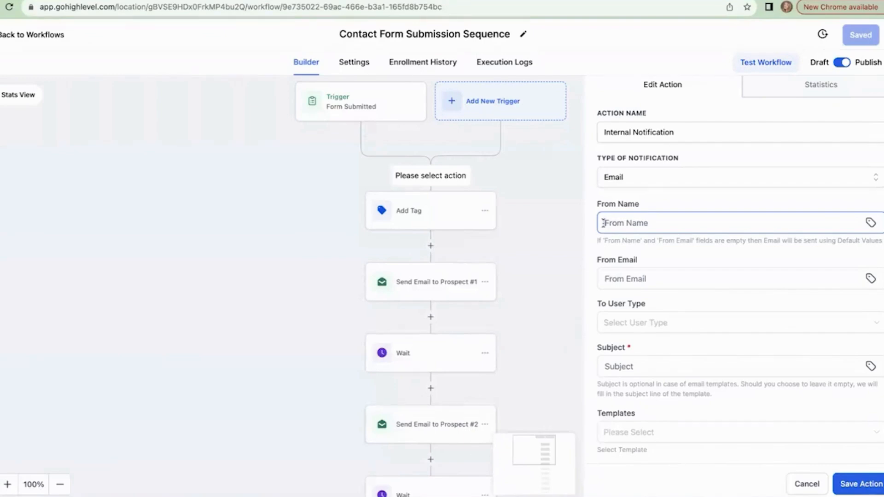
type("IFTS")
left_click(633, 276)
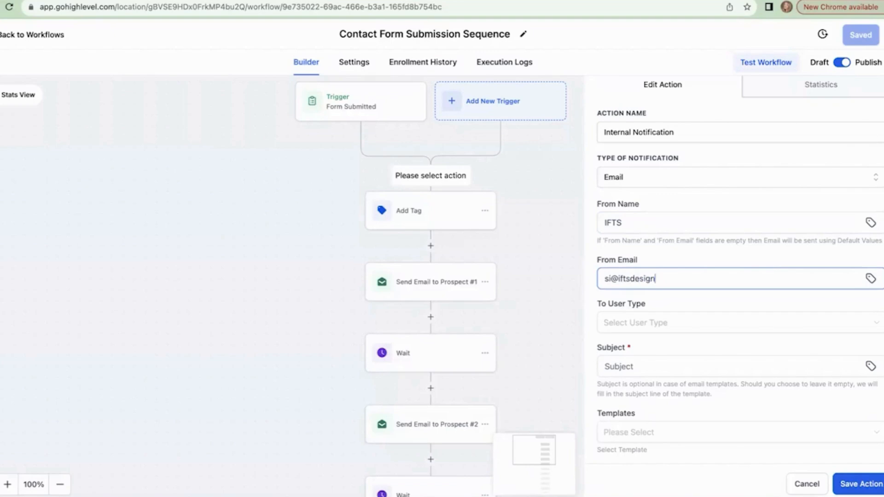
scroll(660, 324, "down", 2)
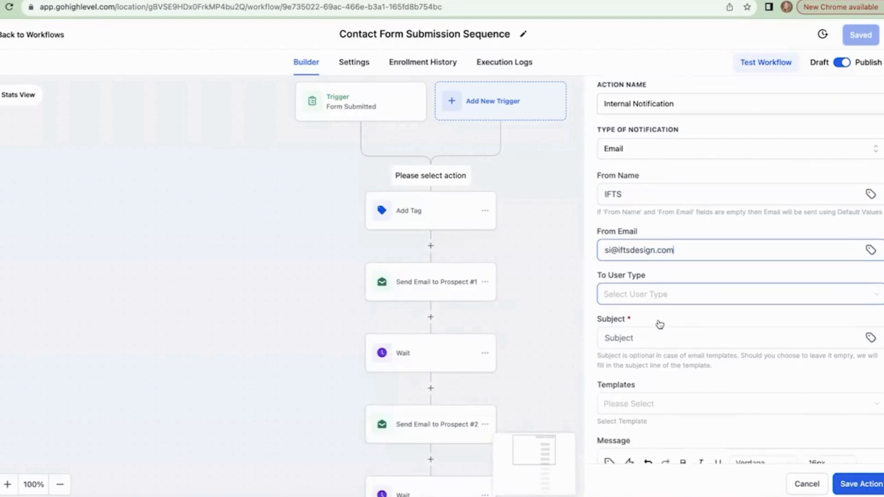
Step: Set To User Type to Particular User and select the account's user as recipient
left_click(649, 283)
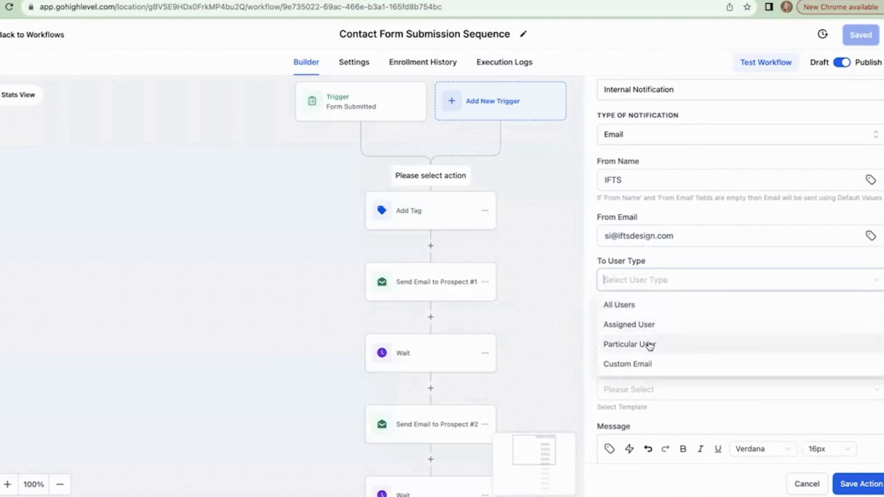
left_click(650, 344)
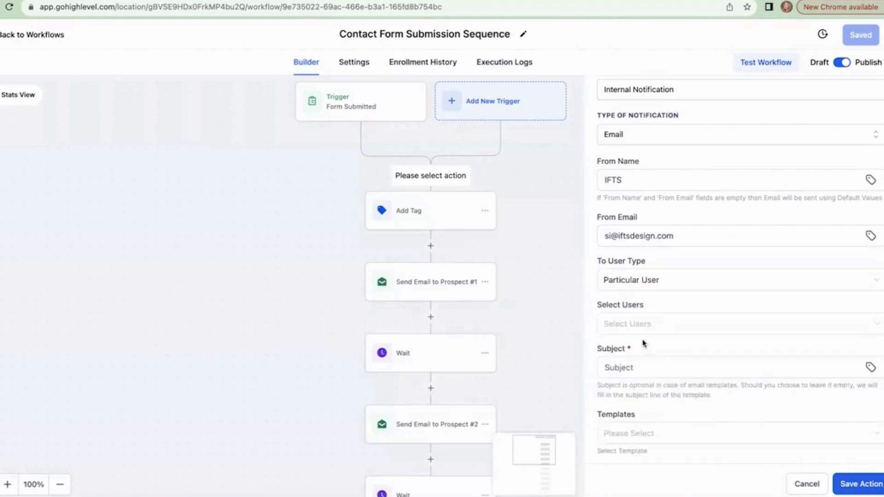
left_click(617, 327)
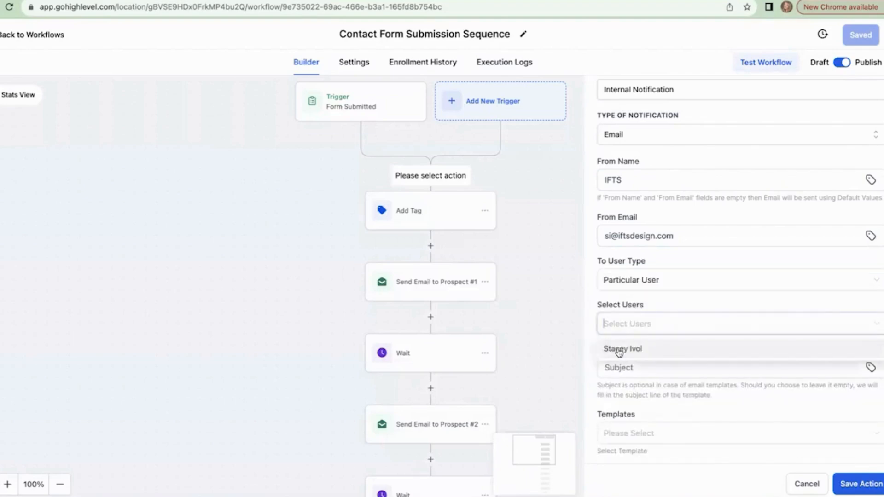
left_click(619, 351)
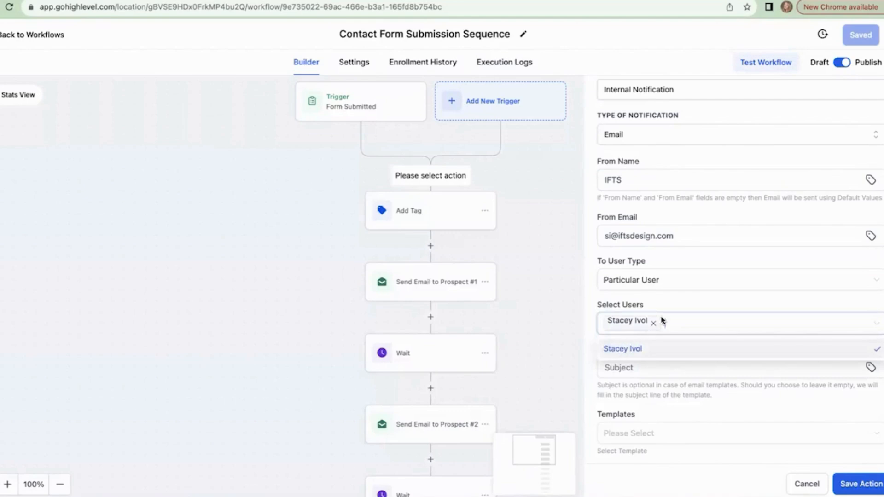
left_click(677, 307)
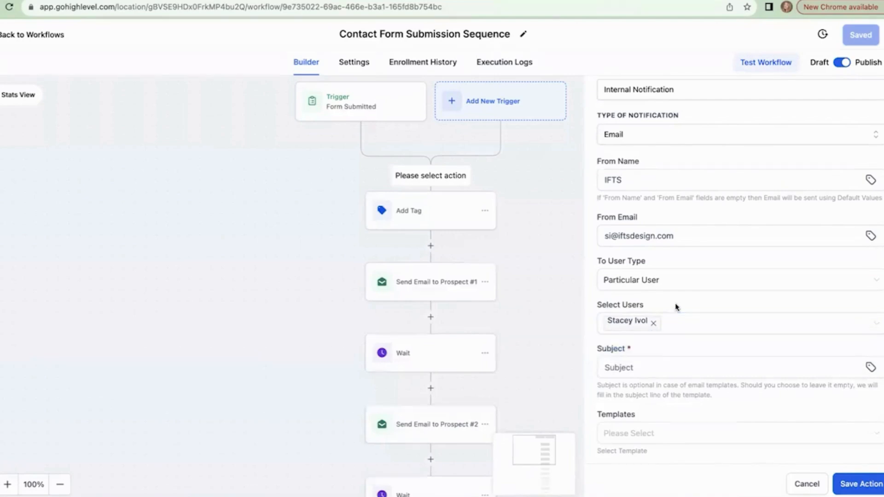
scroll(677, 306, "down", 1)
left_click(627, 339)
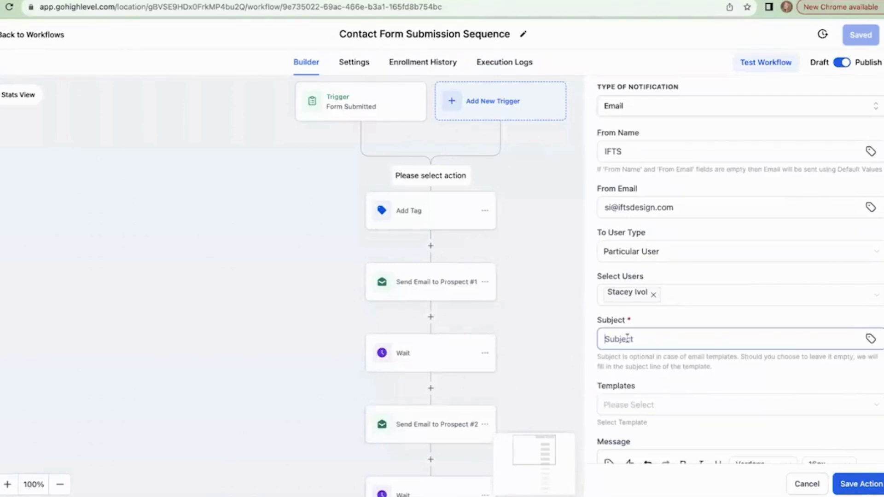
Step: Enter subject 'Someone has entered your automation Contact Form Workflow - ' plus the Contact Full Name field
type("Someone has entered")
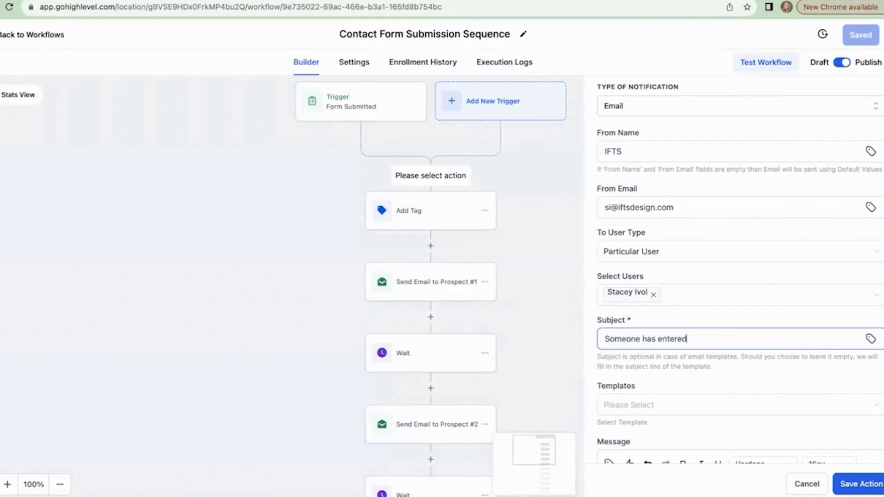
type(" your automation Contact Fr")
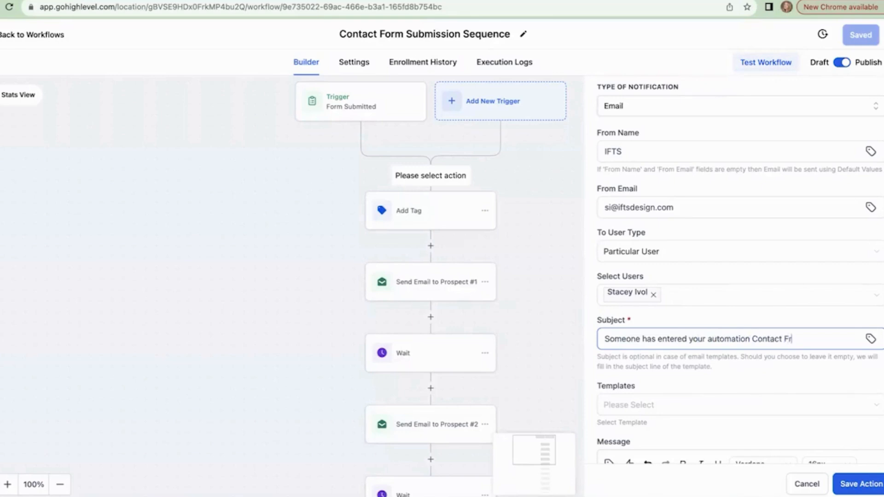
key("BackSpace")
type("orm Workflow -")
left_click(870, 341)
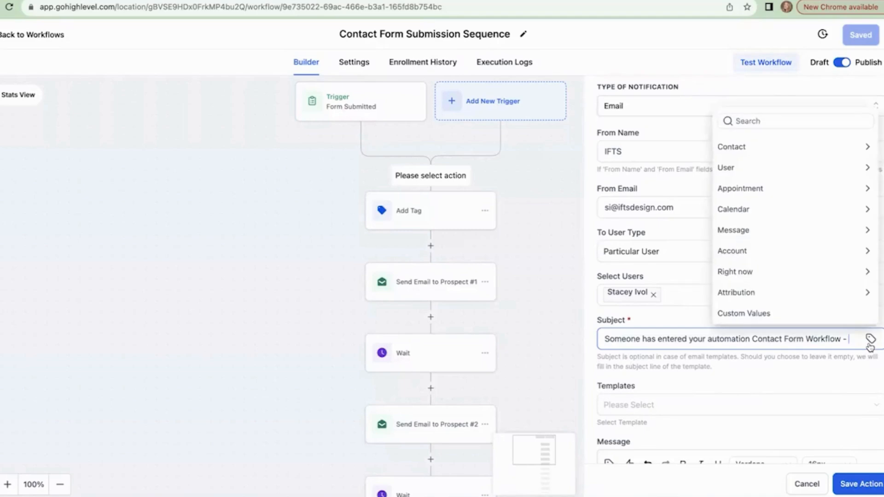
left_click(750, 152)
left_click(749, 109)
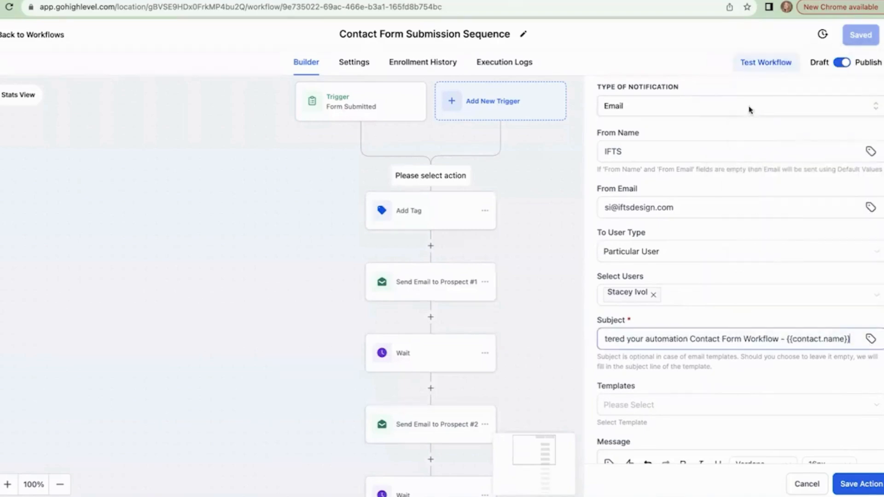
scroll(663, 395, "down", 3)
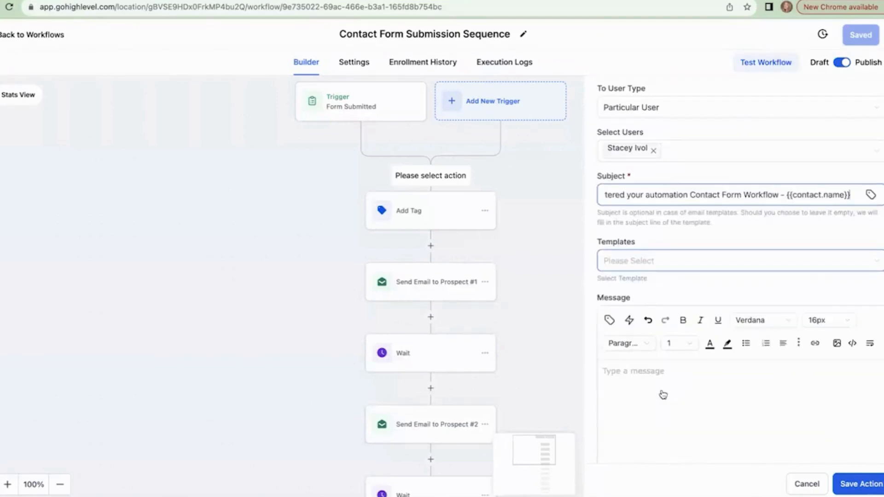
Step: Type the message labels 'Full Name:', 'Email:' and 'Phone Number:' on separate lines
left_click(644, 380)
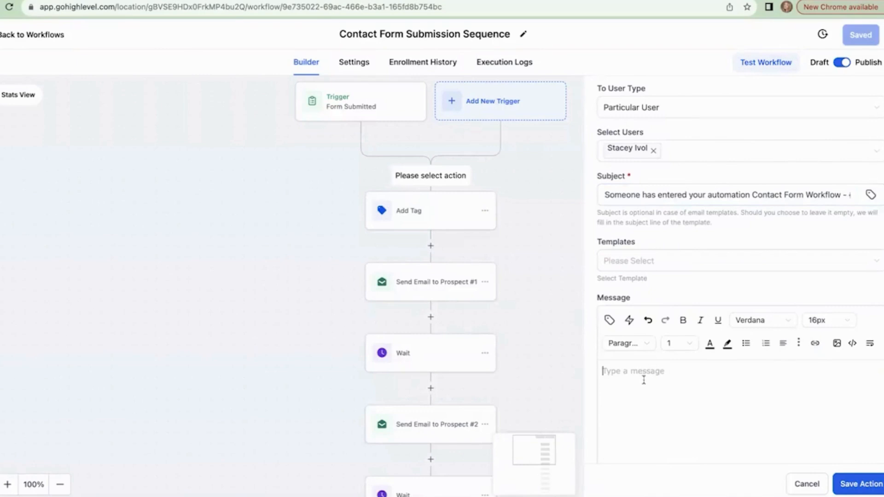
type("Full Name: ")
type("Email:")
key("Return")
type("Phone Number:")
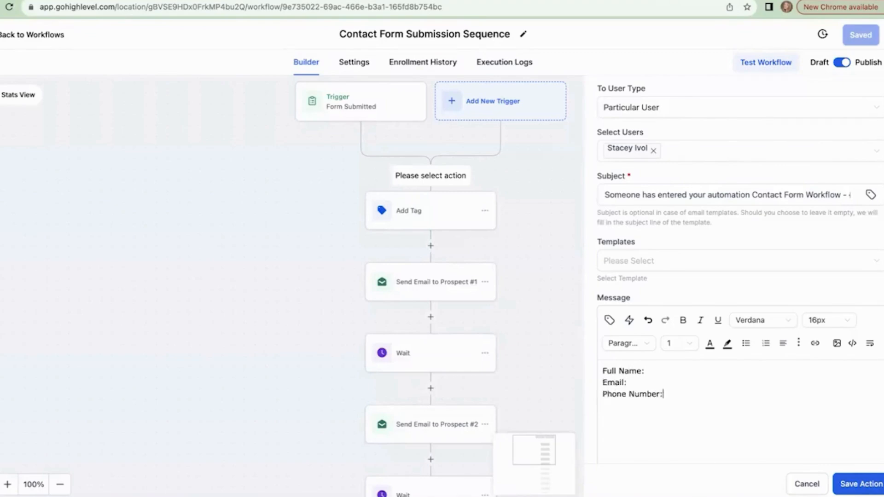
key("Return")
Step: Insert the contact's full name, email and phone merge fields after their labels
left_click(666, 370)
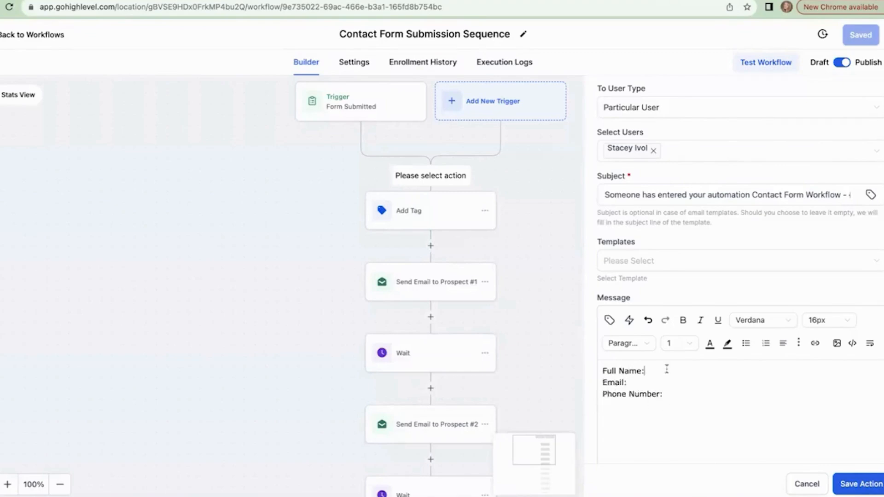
left_click(610, 321)
left_click(611, 138)
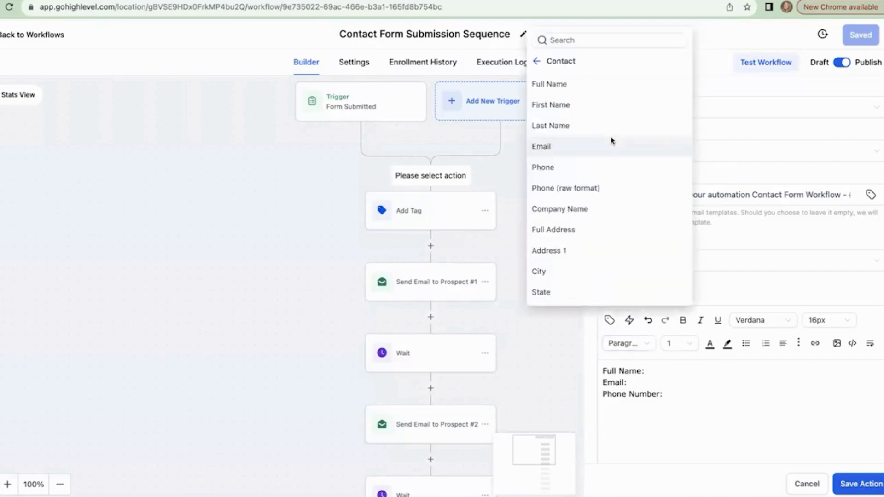
left_click(578, 84)
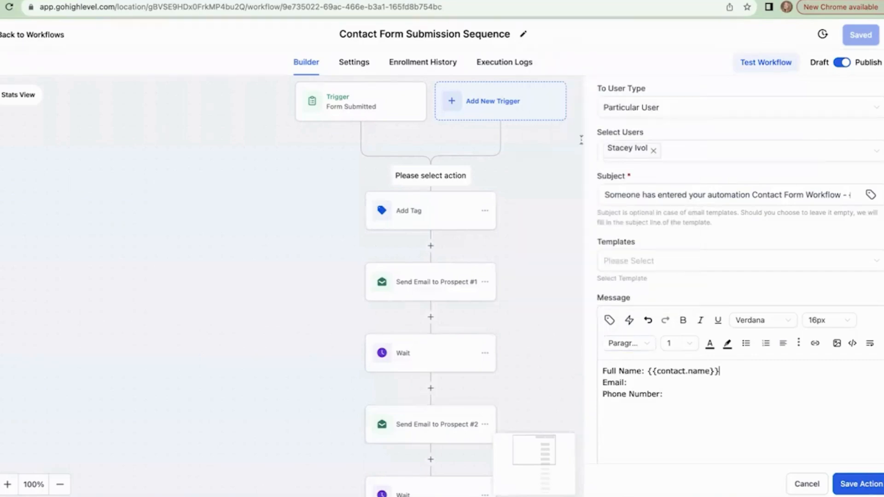
left_click(638, 381)
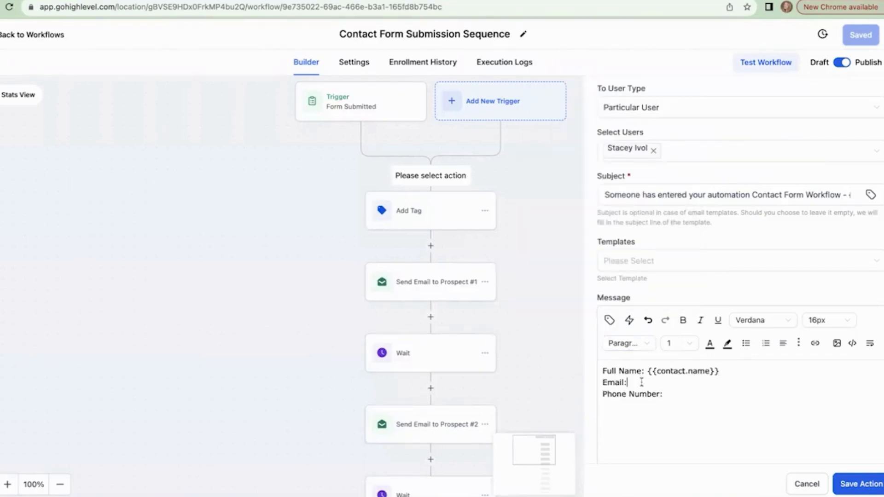
left_click(610, 321)
left_click(573, 147)
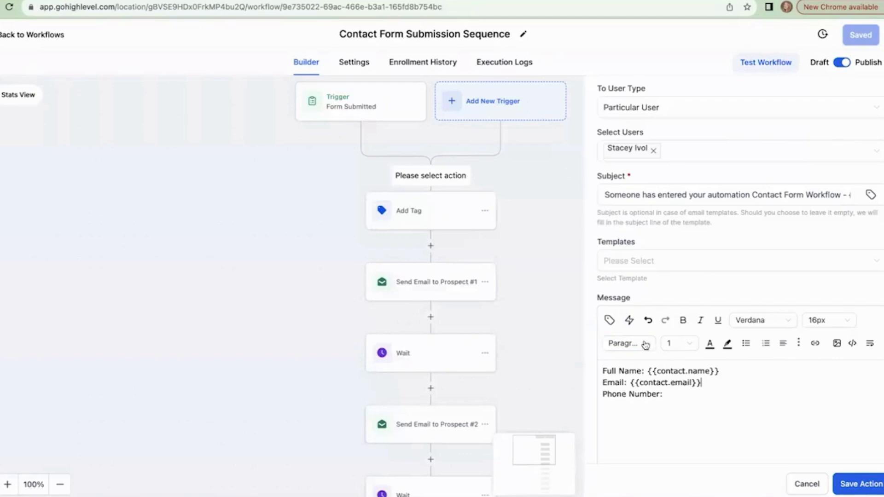
left_click(678, 393)
left_click(610, 322)
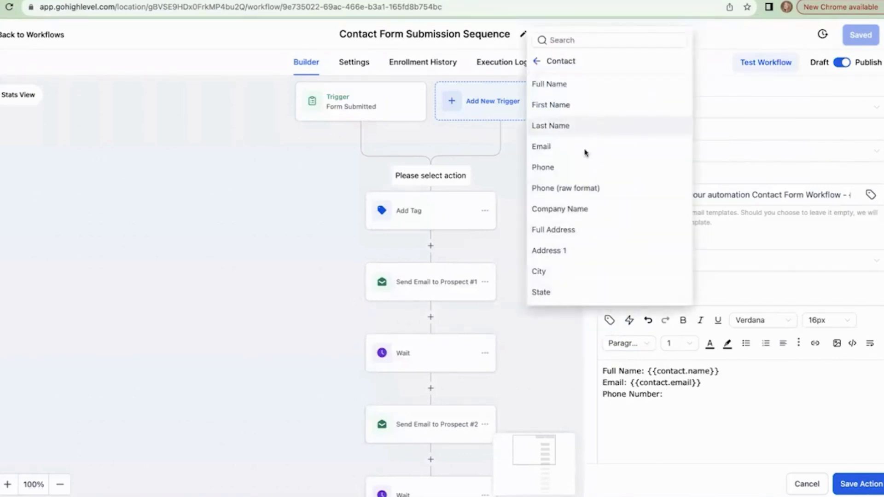
left_click(584, 168)
Step: Add a 'Tell Us About Your Case:' line with its custom field, then save the action and workflow
key("Return")
key("Return")
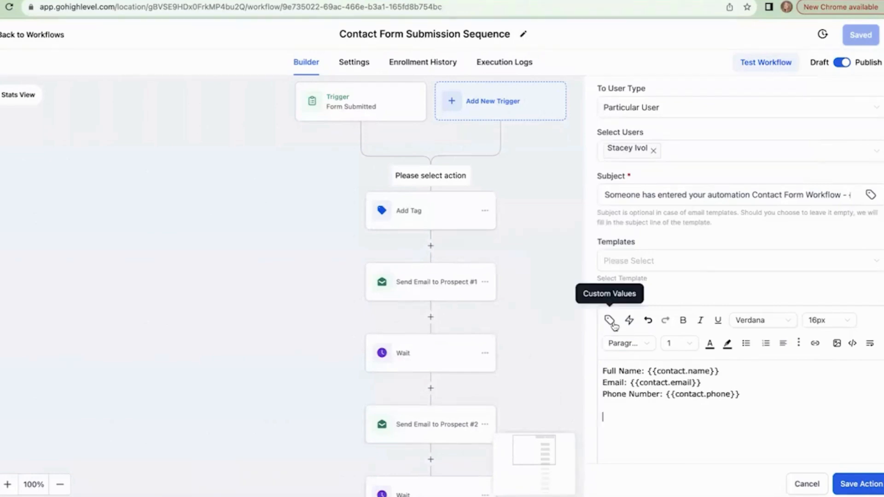
left_click(610, 322)
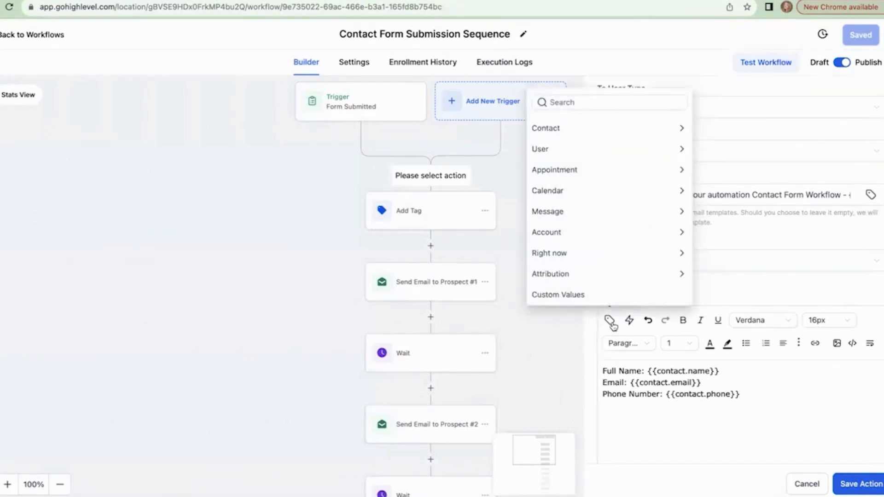
left_click(591, 129)
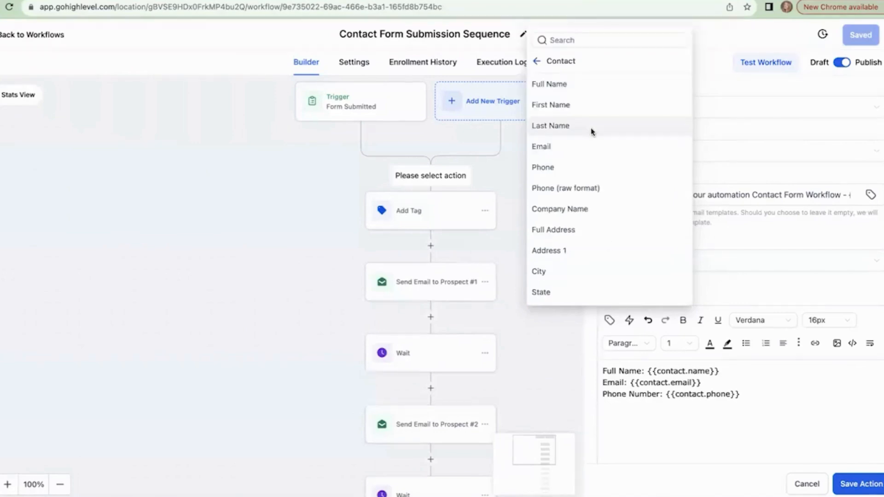
scroll(592, 132, "down", 4)
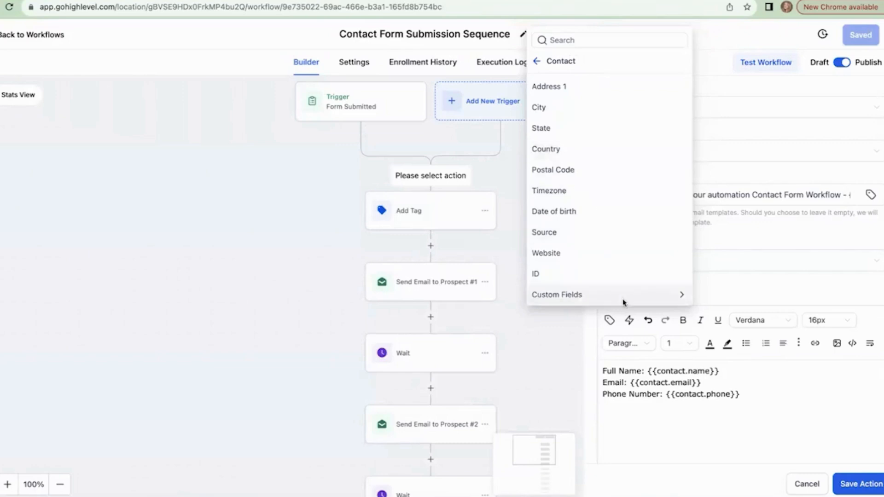
left_click(624, 297)
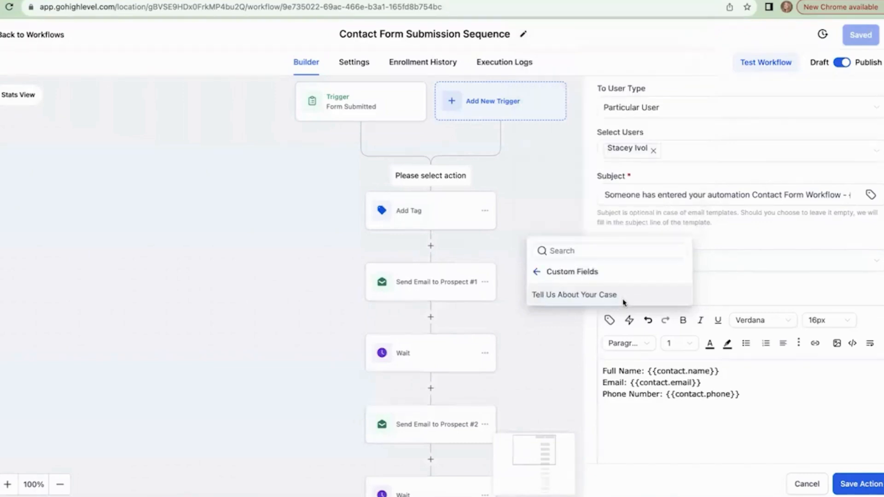
left_click(581, 296)
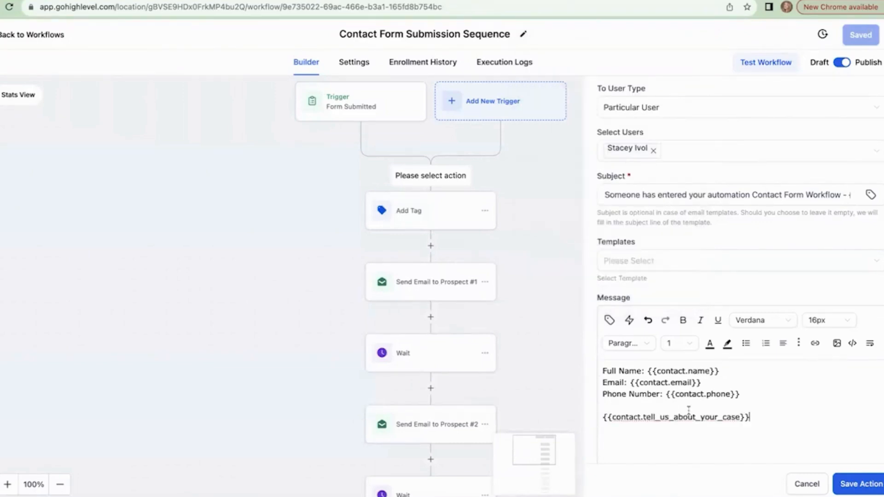
left_click(616, 405)
key("Return")
type("Tell Us")
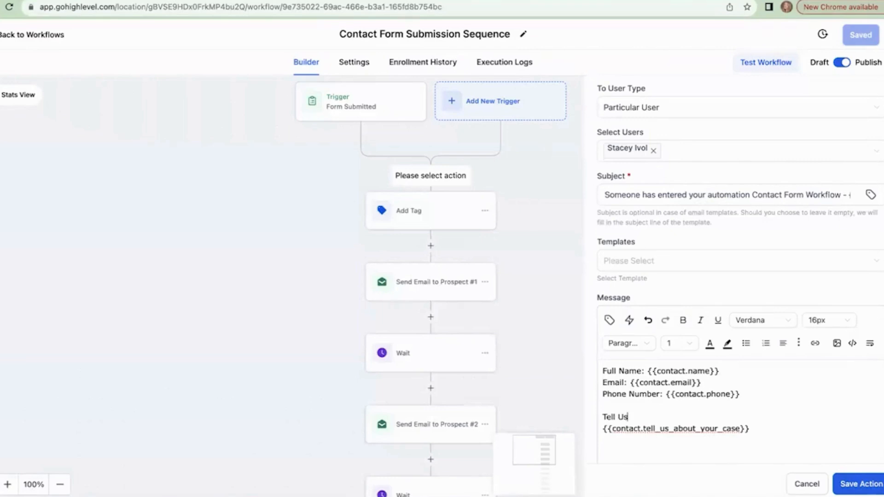
type(" About Your Case:")
left_click(857, 481)
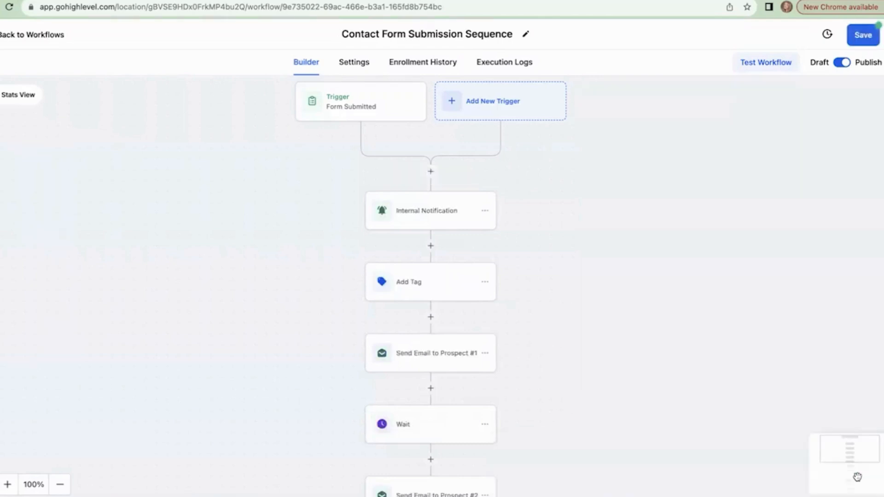
left_click(875, 39)
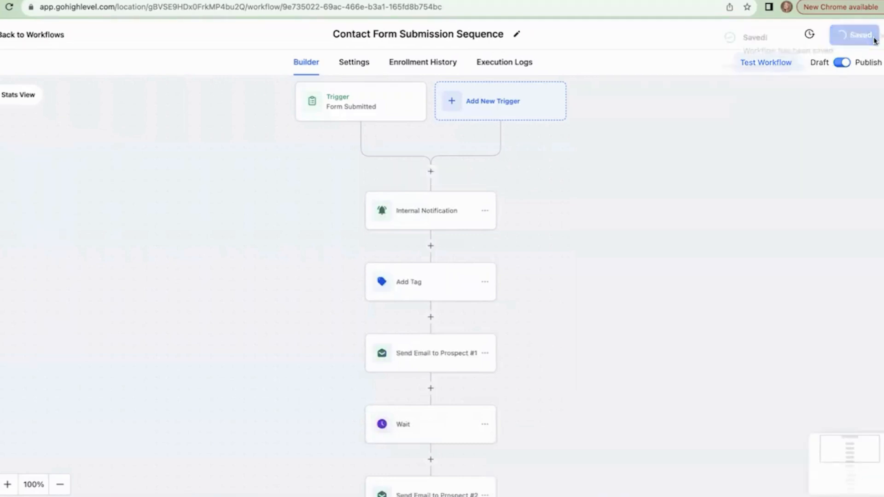